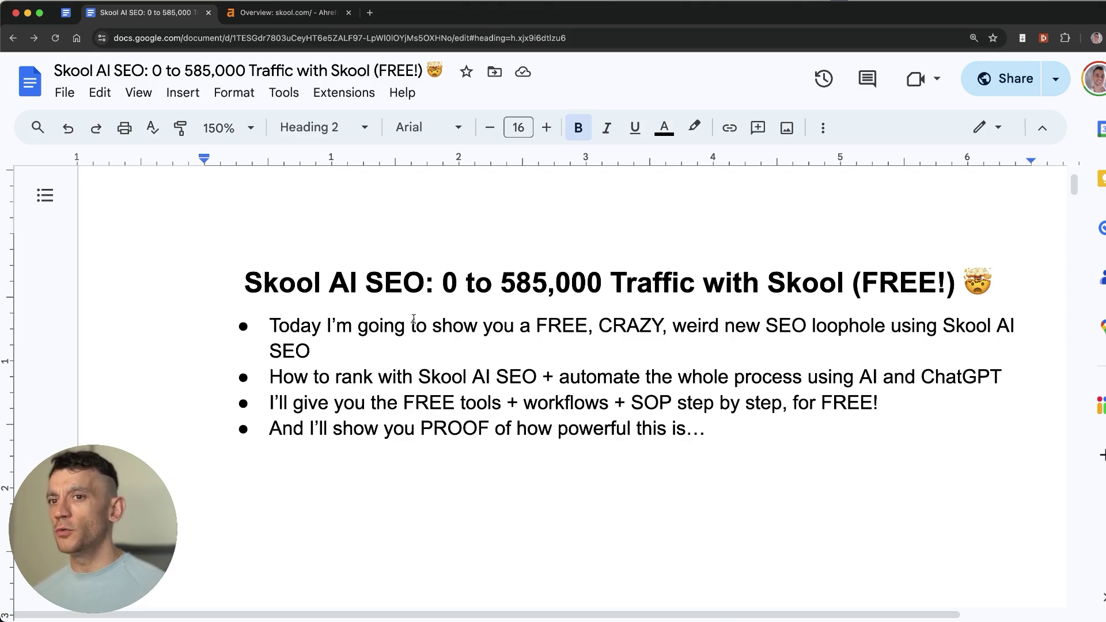
Highlight the first intro bullet of the outline, then move to the Ahrefs skool.com overview
drag(271, 326, 321, 347)
click(321, 347)
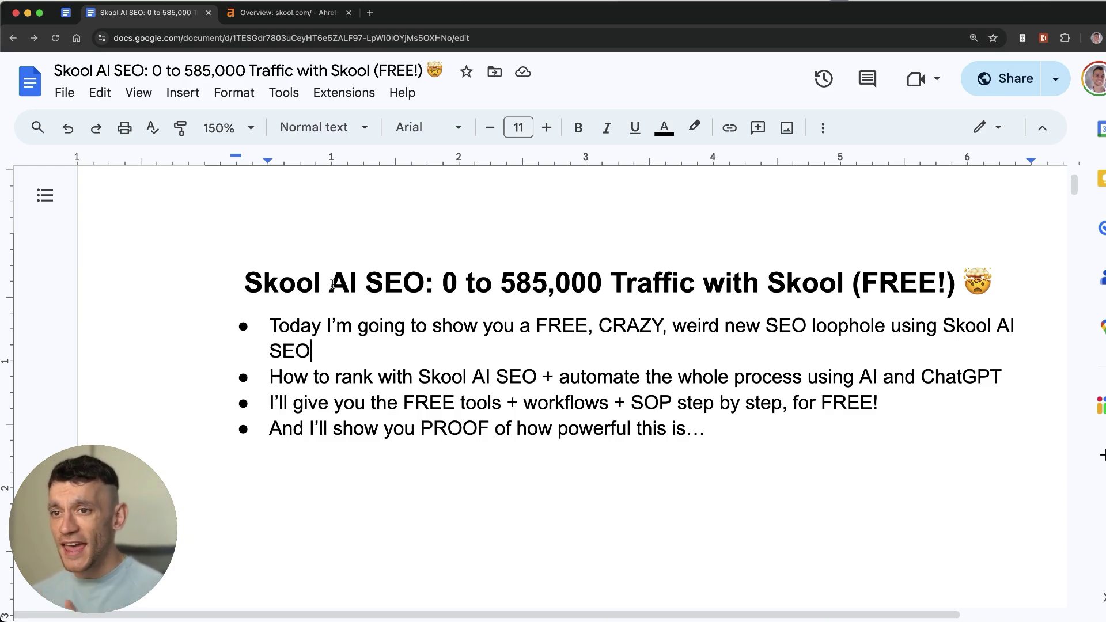
key(ctrl+Tab)
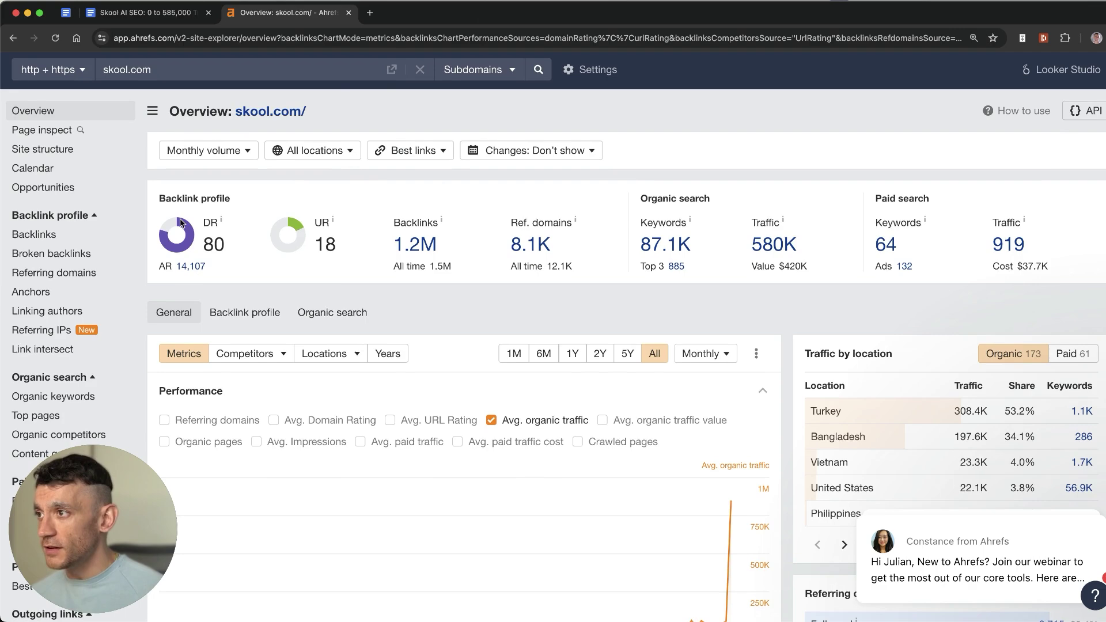
Scroll through the Ahrefs skool.com overview showing DR 80 and 580K organic traffic
drag(217, 236, 205, 221)
scroll(751, 345, down, 1)
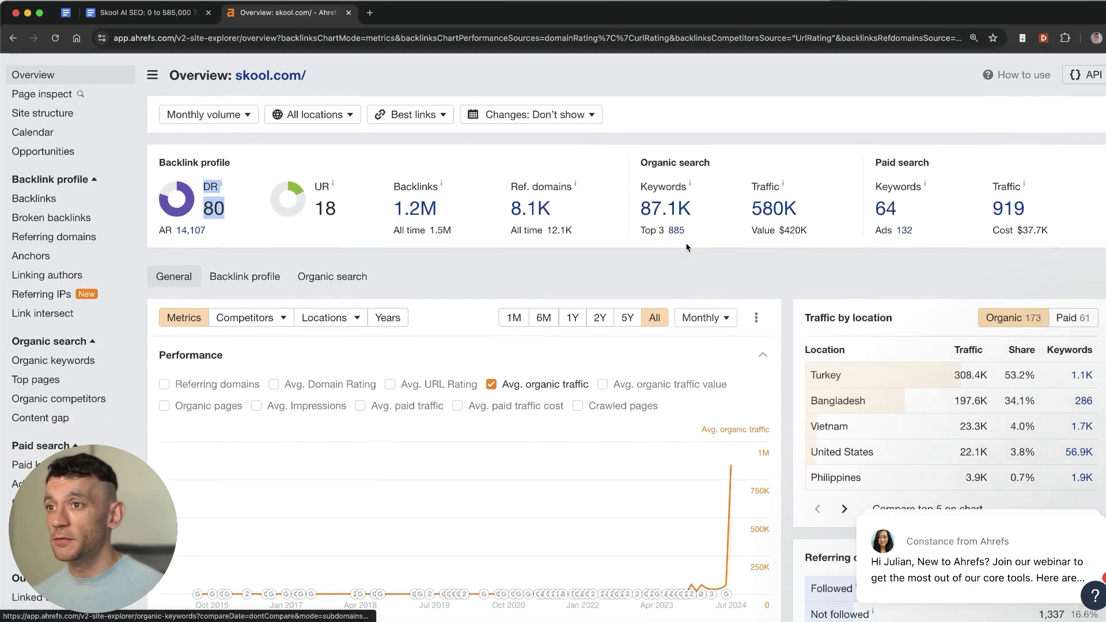
scroll(751, 305, down, 3)
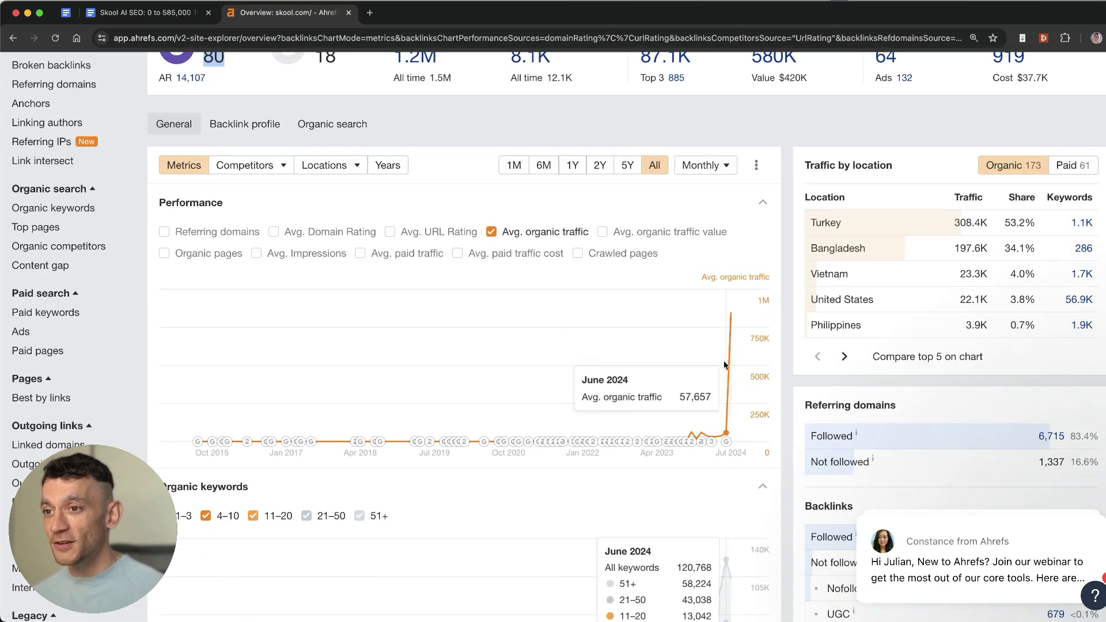
scroll(770, 217, up, 3)
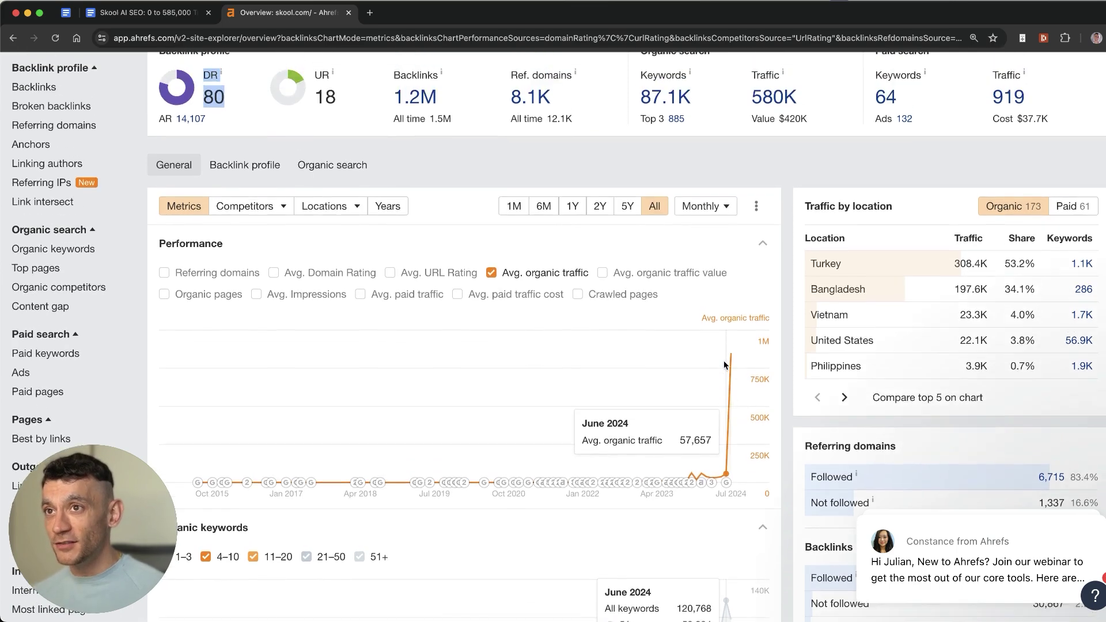
scroll(760, 228, up, 2)
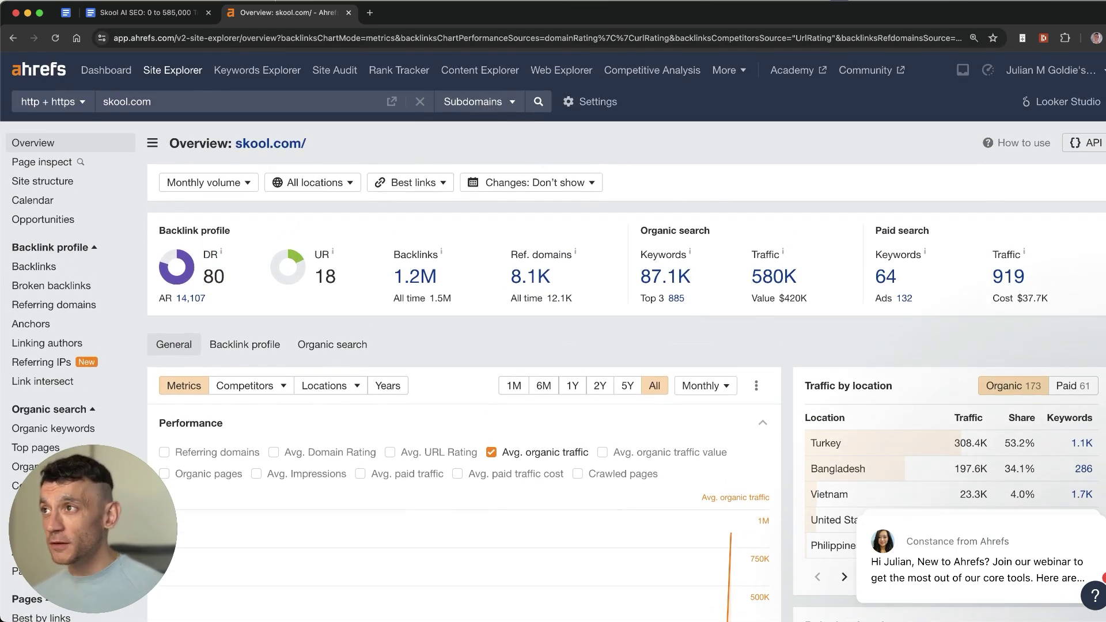
Highlight the outline's third bullet on free tools and fourth bullet on proof
click(147, 13)
drag(270, 402, 904, 400)
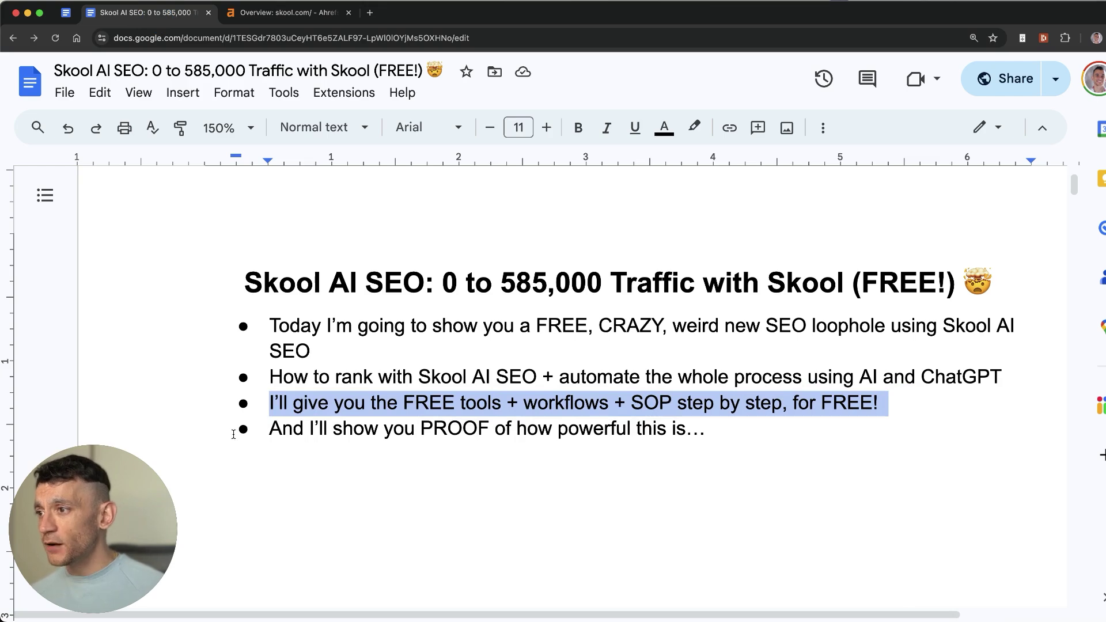
drag(259, 429, 714, 429)
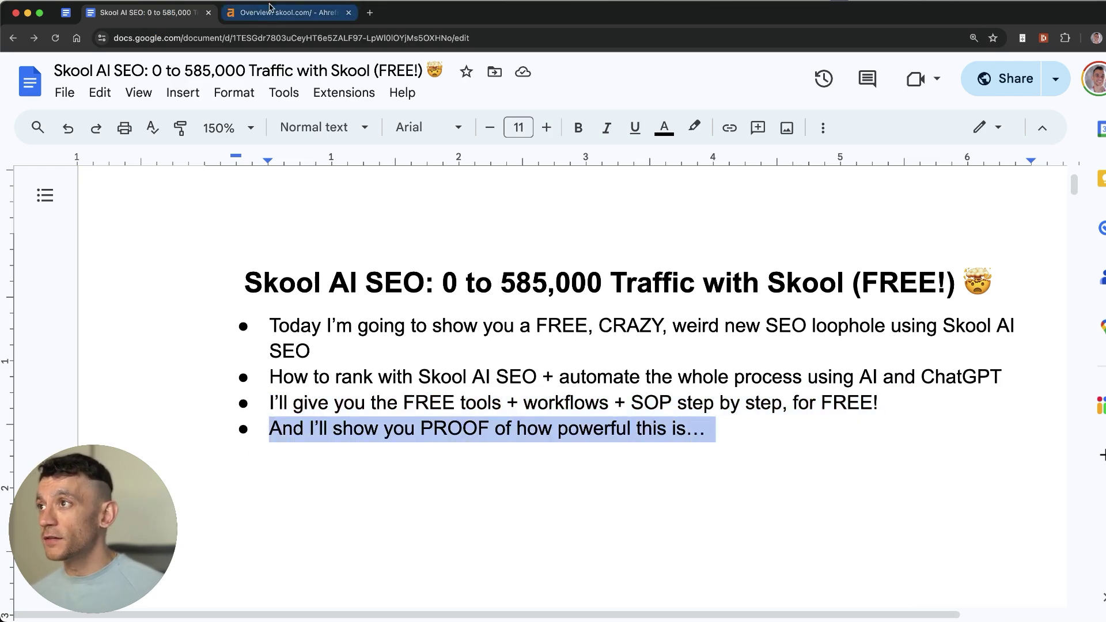
Scroll the Ahrefs skool.com overview again to review the traffic spike
click(270, 10)
scroll(464, 323, down, 3)
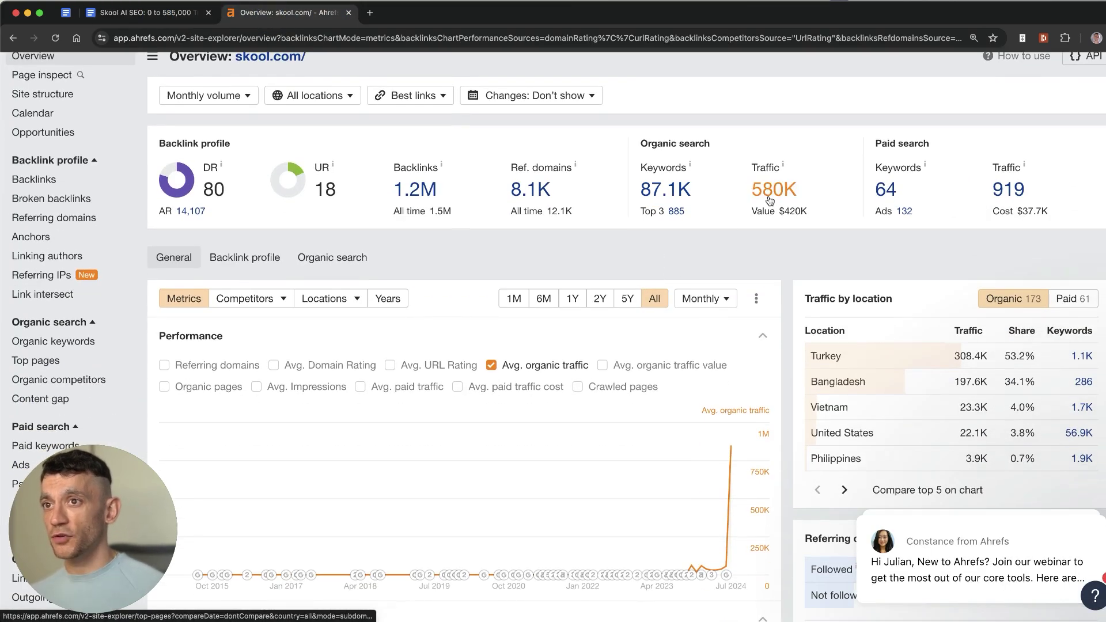
scroll(772, 199, up, 3)
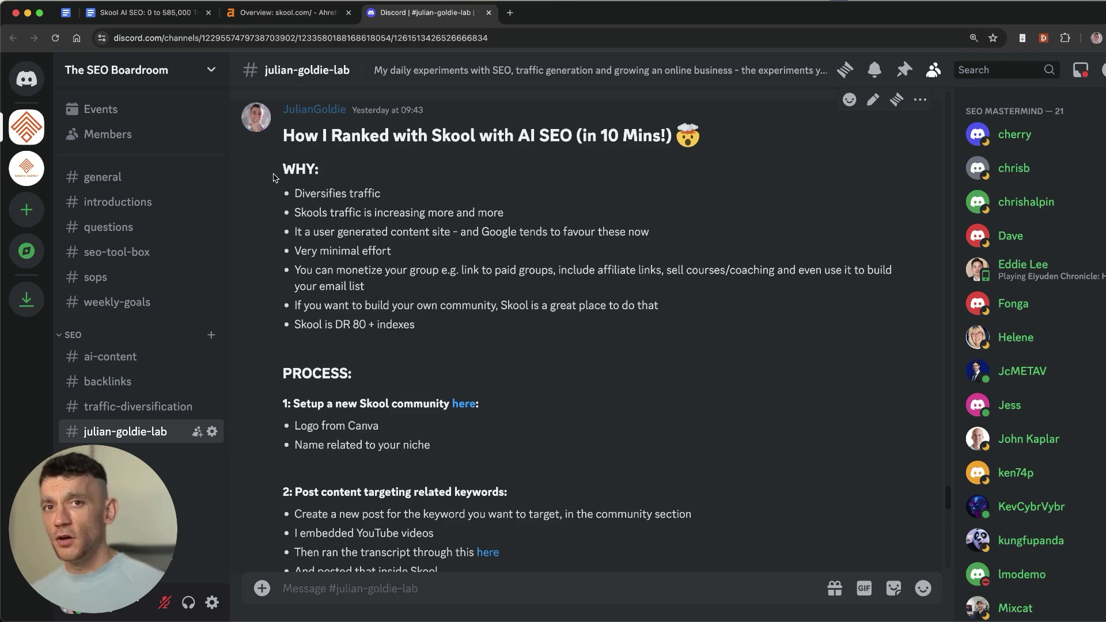
scroll(419, 326, up, 1)
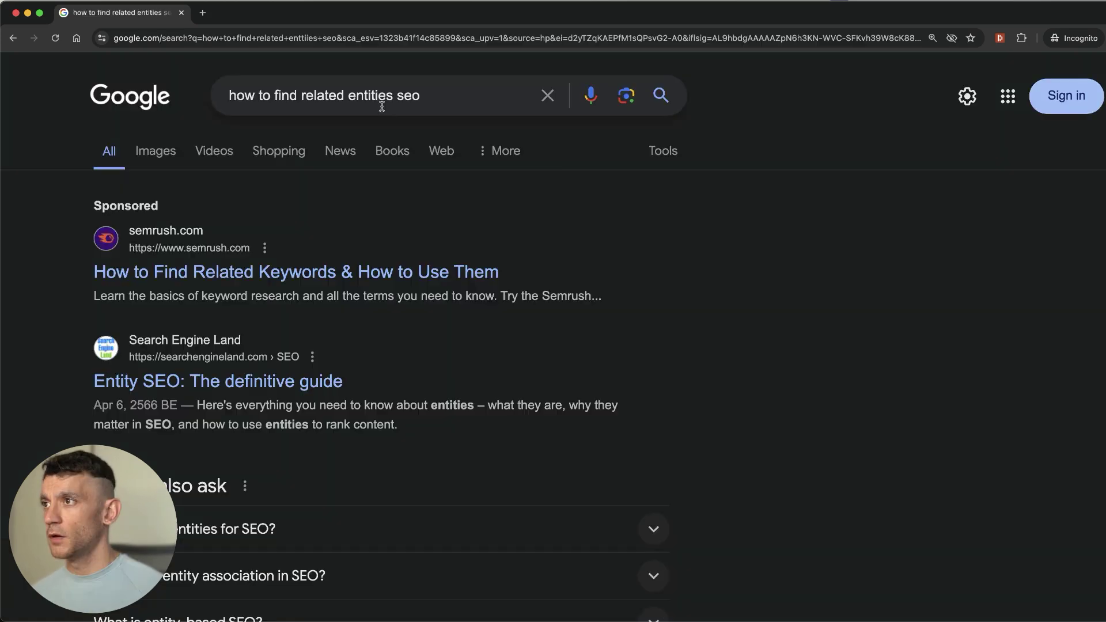
Select the 'how to find related entities seo' search query and dismiss the suggestions
click(380, 104)
key(super+a)
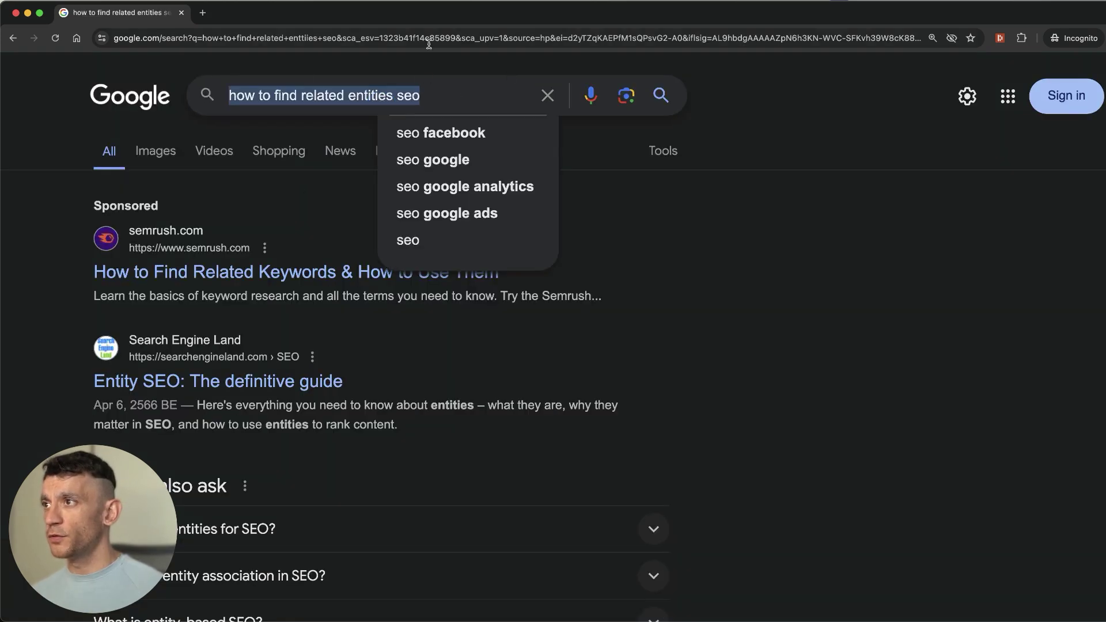
click(867, 217)
Find 'skool' on the results page and highlight the Skool result's title and snippet
key(super+f)
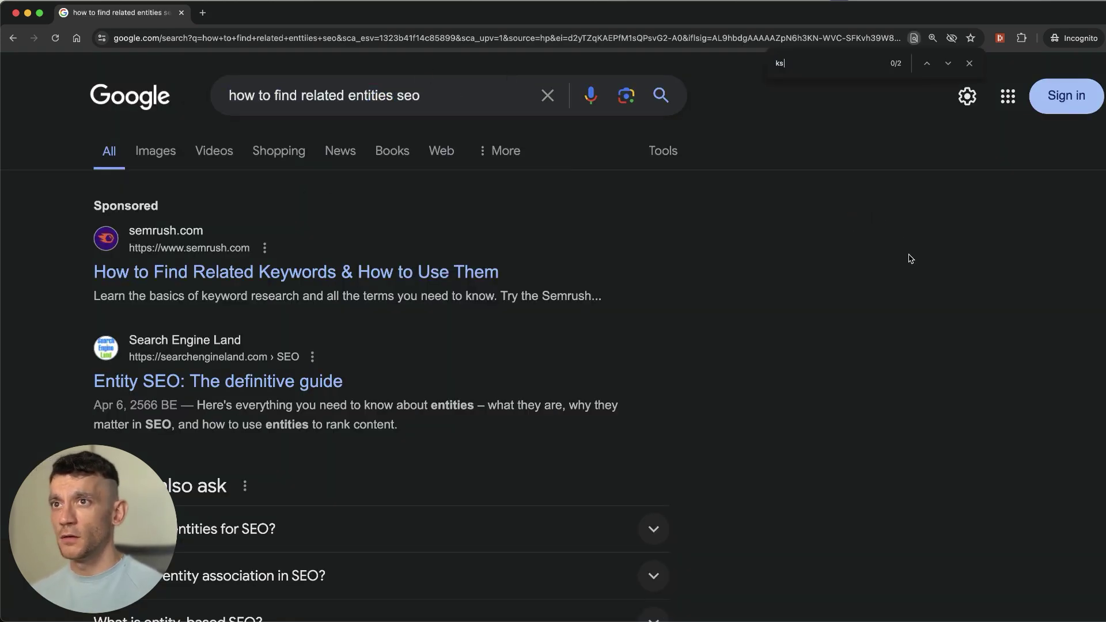
key(Return)
click(37, 288)
click(158, 287)
drag(158, 287, 490, 361)
scroll(363, 144, down, 10)
click(368, 84)
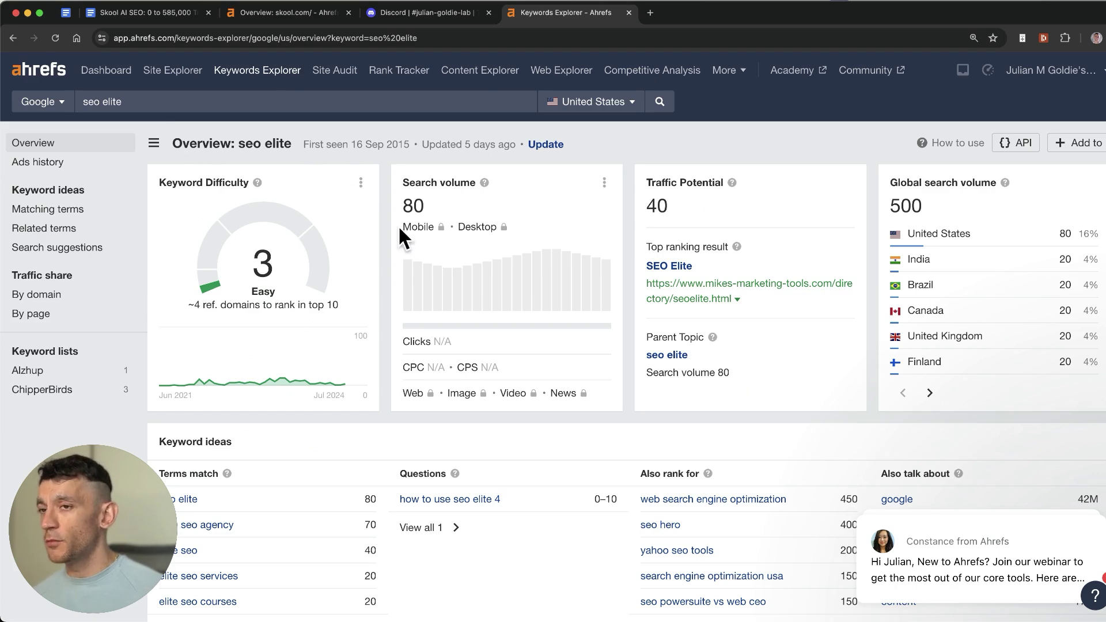
Scroll the seo elite SERP overview to the number-9 skool.com result
scroll(398, 225, down, 15)
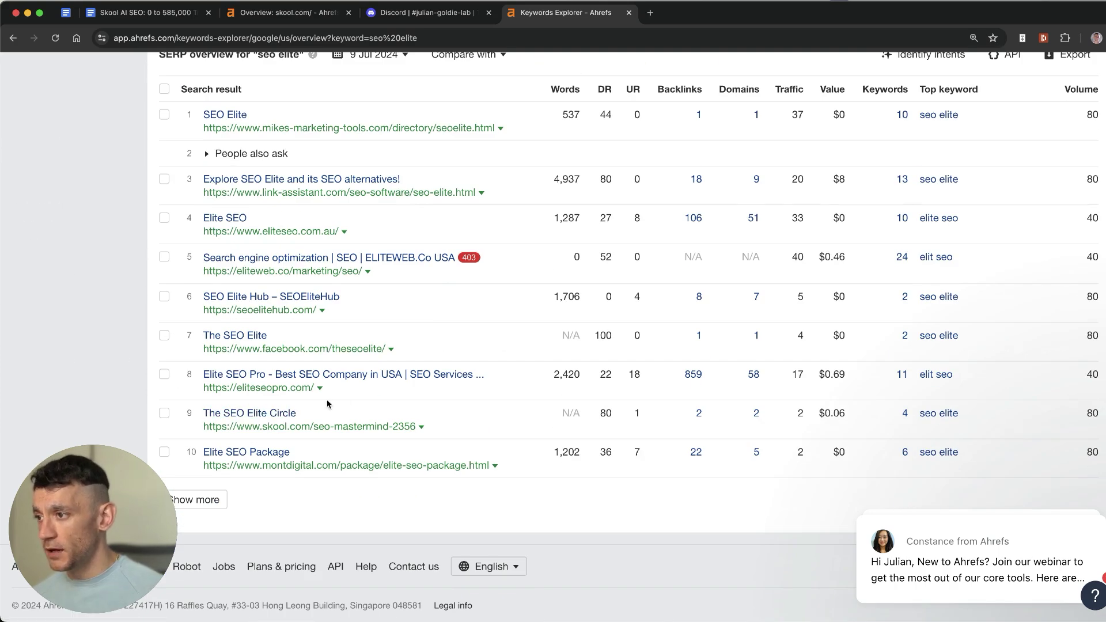
scroll(328, 404, up, 15)
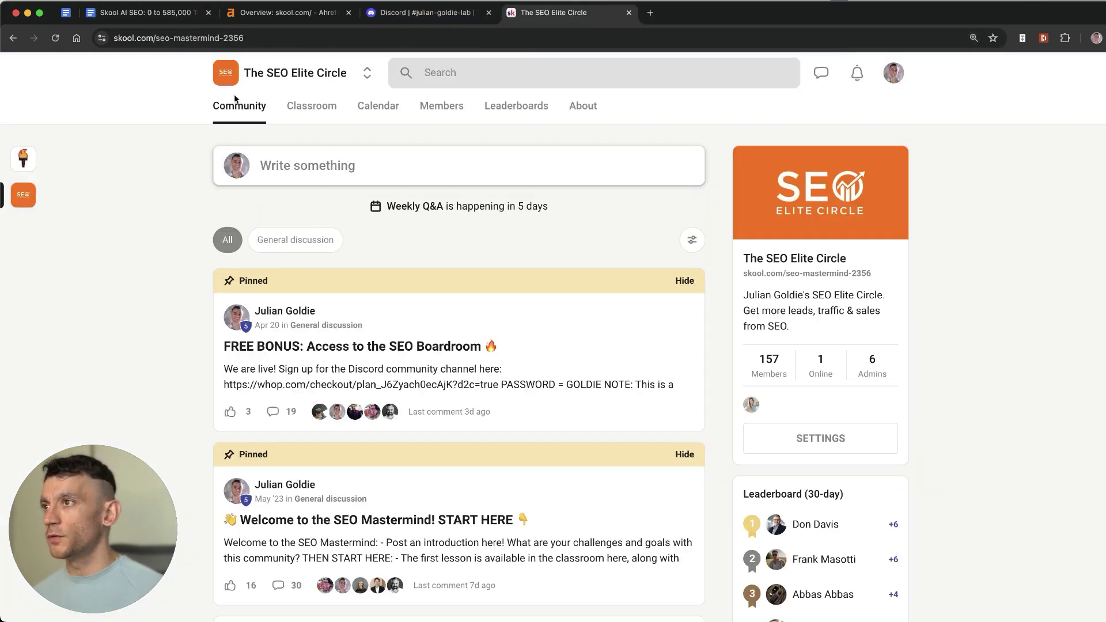
Browse The SEO Elite Circle's Classroom, Calendar and Leaderboards pages, then close the Skool page
click(306, 118)
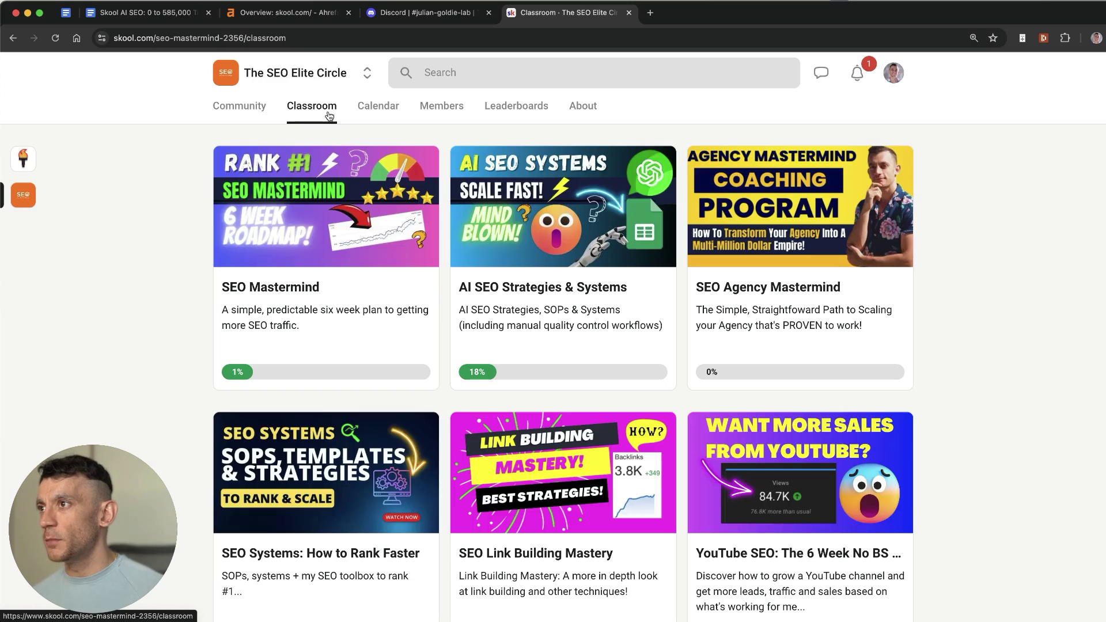
click(366, 119)
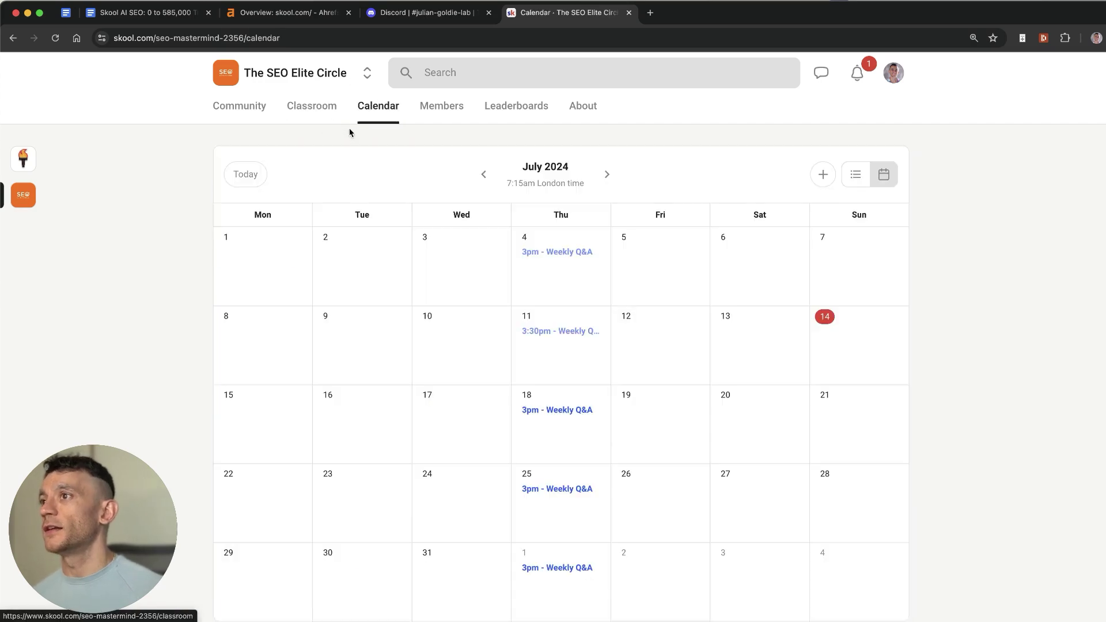
click(500, 105)
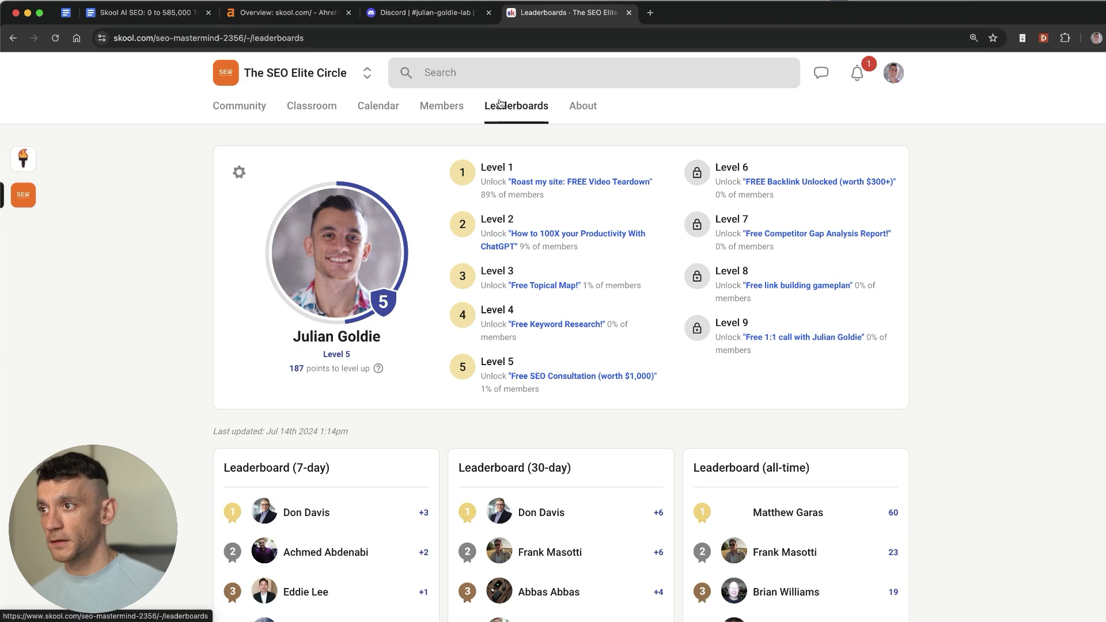
click(182, 179)
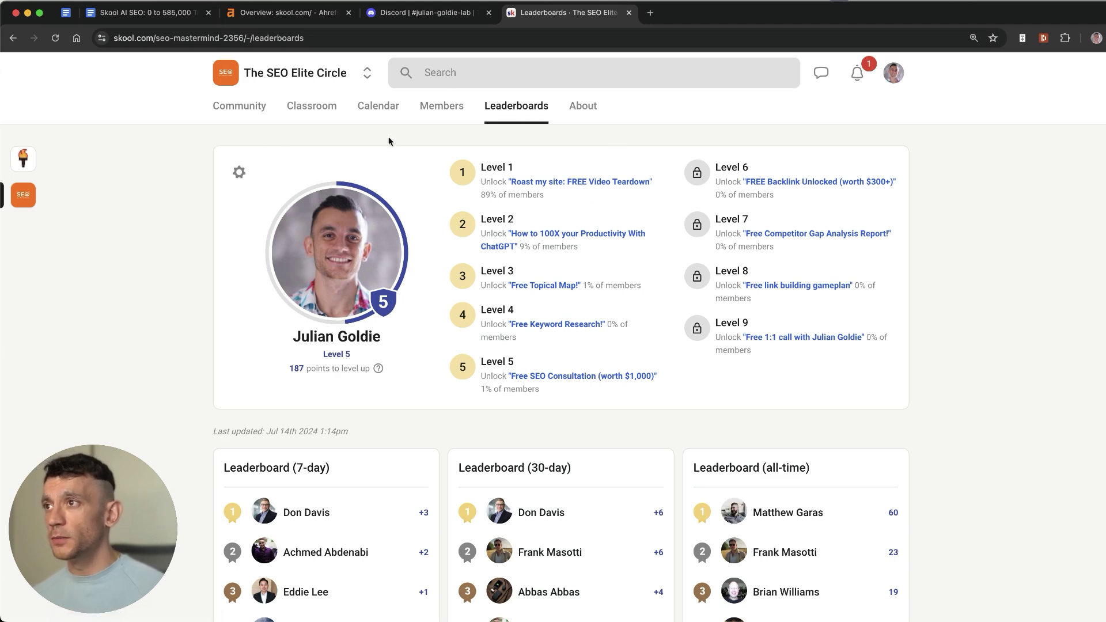
click(310, 104)
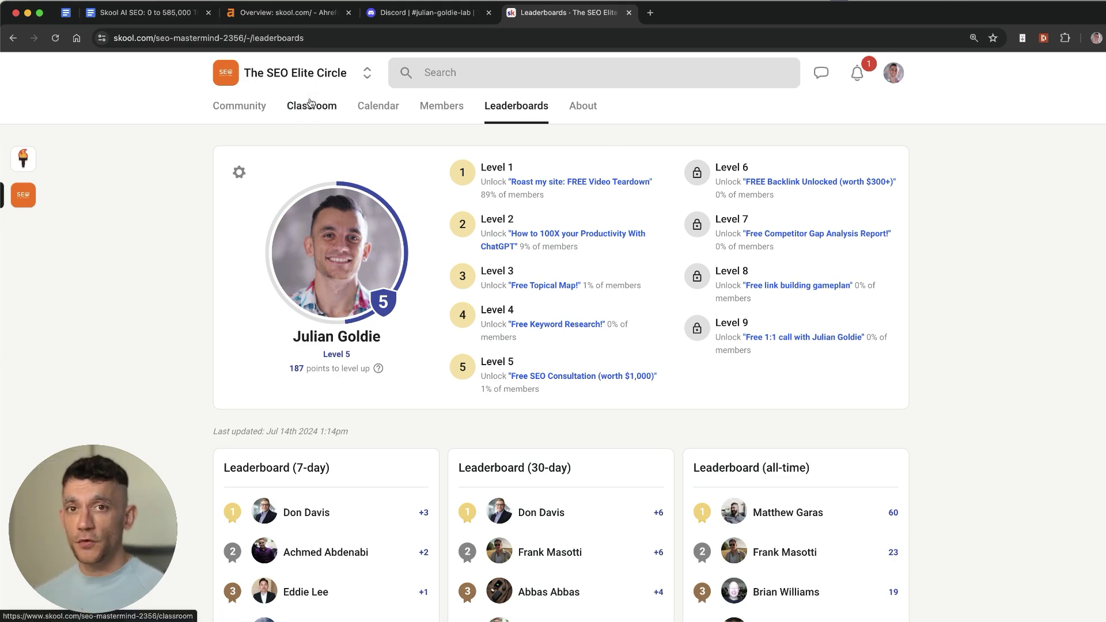
key(super+w)
Highlight the WHY RANK WITH IT? heading and the Diversifies traffic line
triple_click(289, 196)
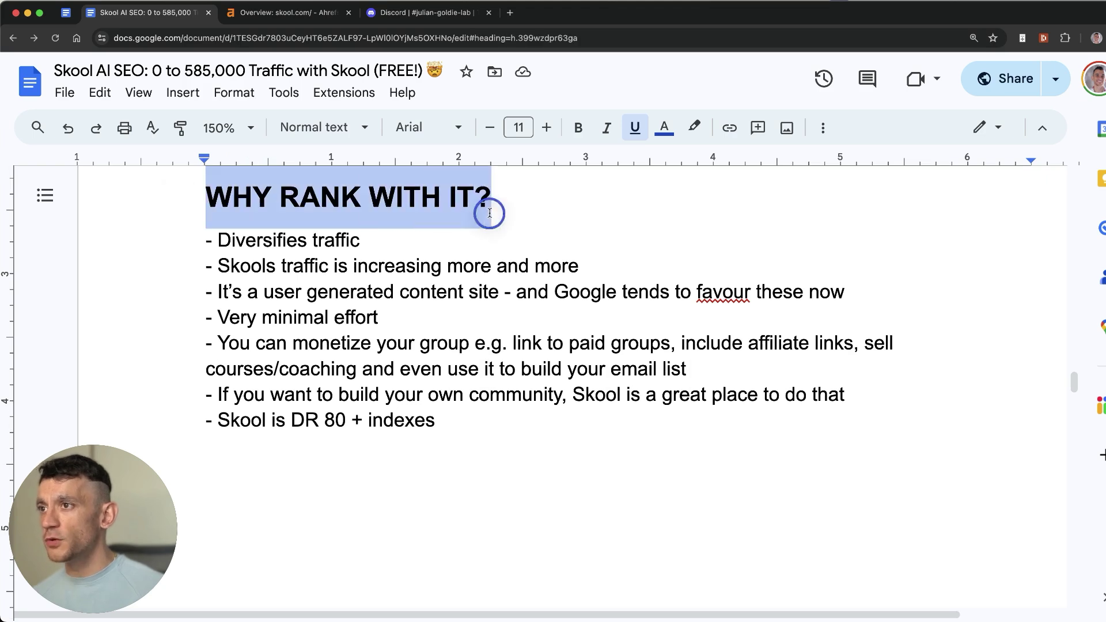
click(291, 264)
drag(203, 238, 596, 264)
In Ahrefs, highlight skool.com's Keywords and Traffic figures and its DR 80 score
click(288, 12)
scroll(777, 229, down, 5)
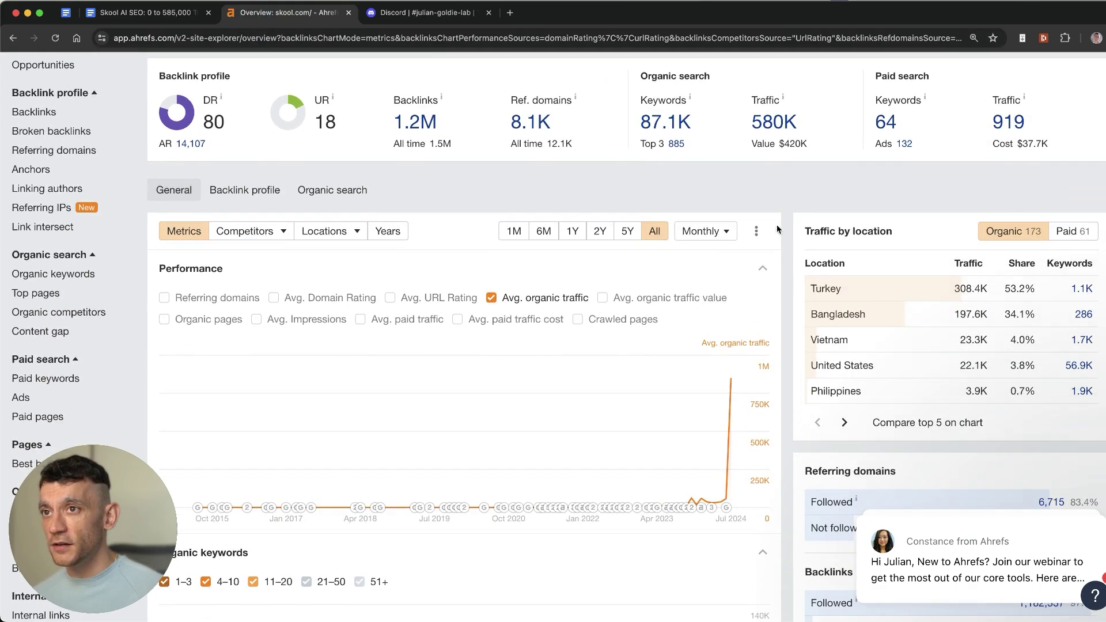
scroll(777, 229, up, 1)
drag(741, 119, 807, 137)
scroll(799, 162, up, 3)
click(725, 201)
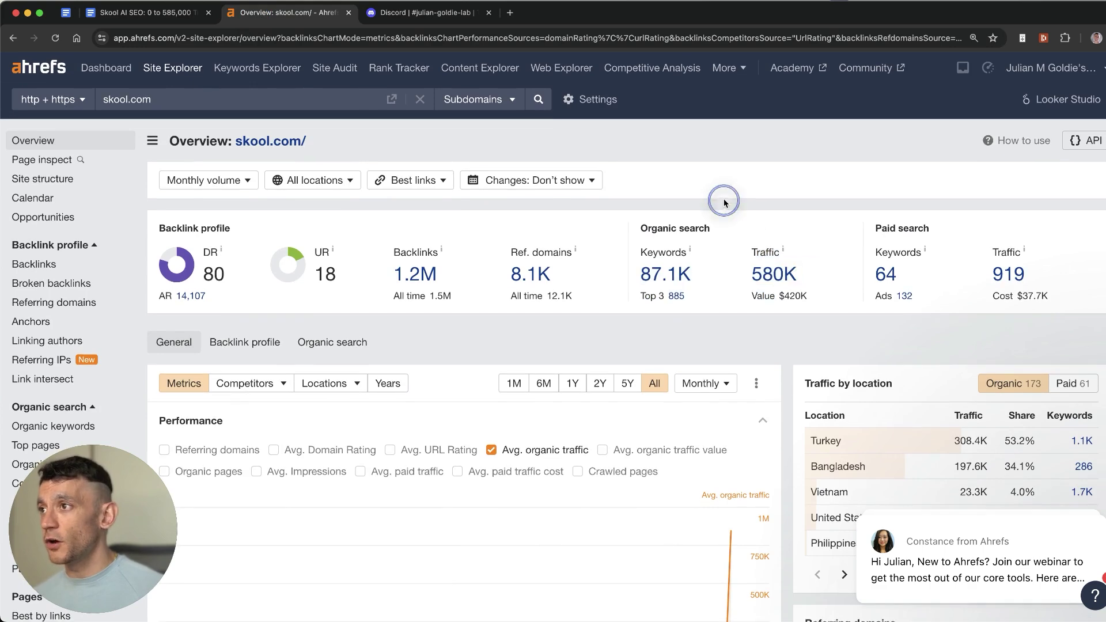
drag(159, 238, 240, 278)
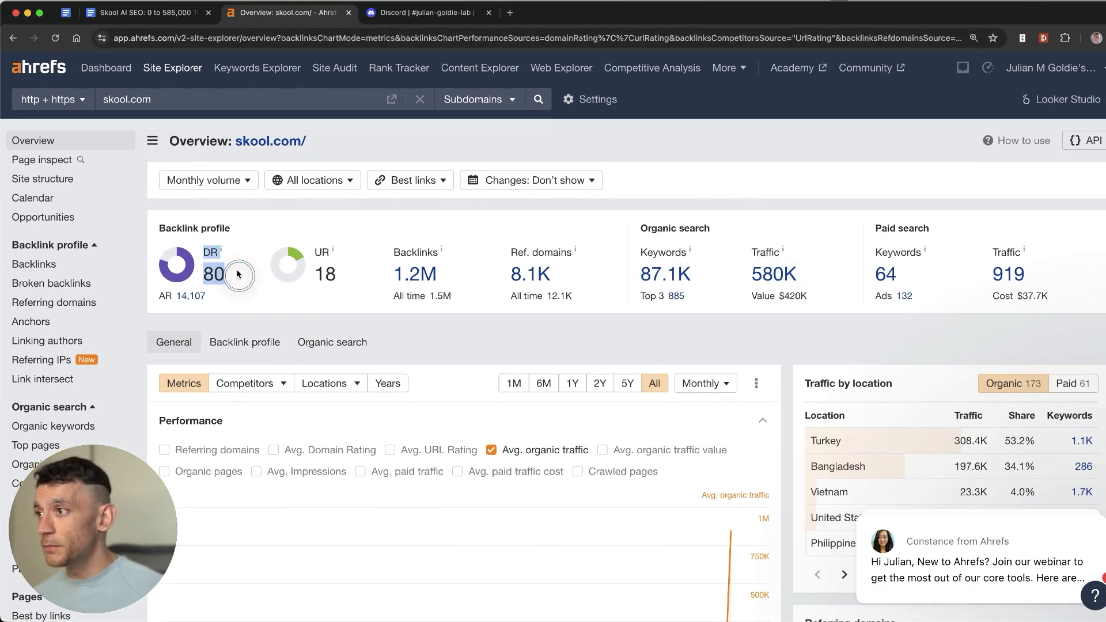
Highlight the user generated content site point and the Very minimal effort line
click(153, 13)
click(204, 273)
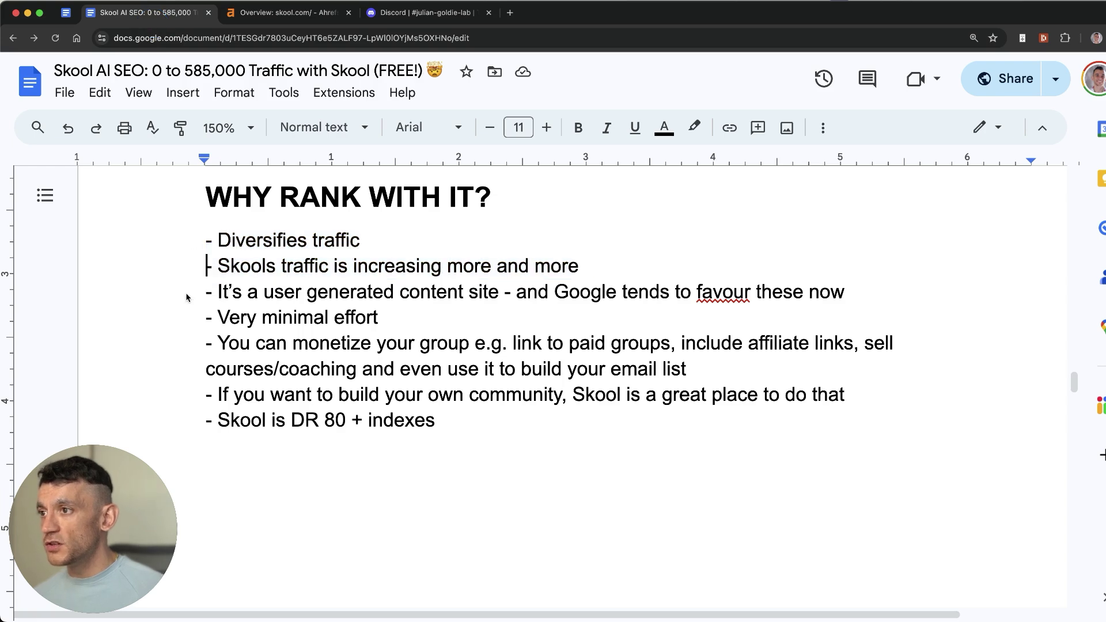
drag(188, 294, 855, 291)
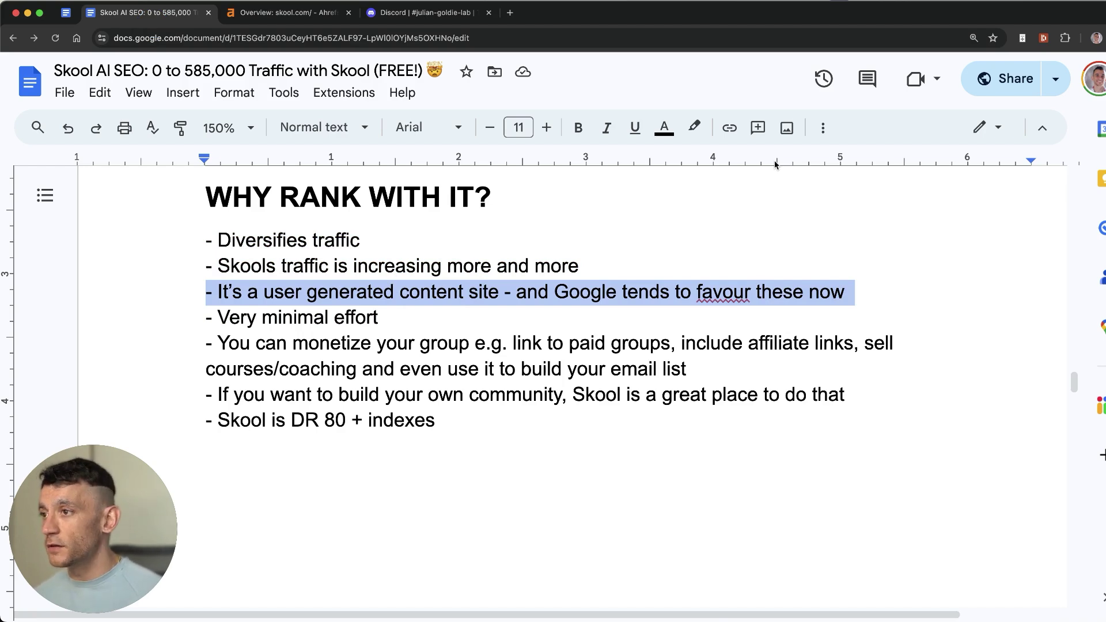
drag(145, 306, 412, 317)
click(412, 317)
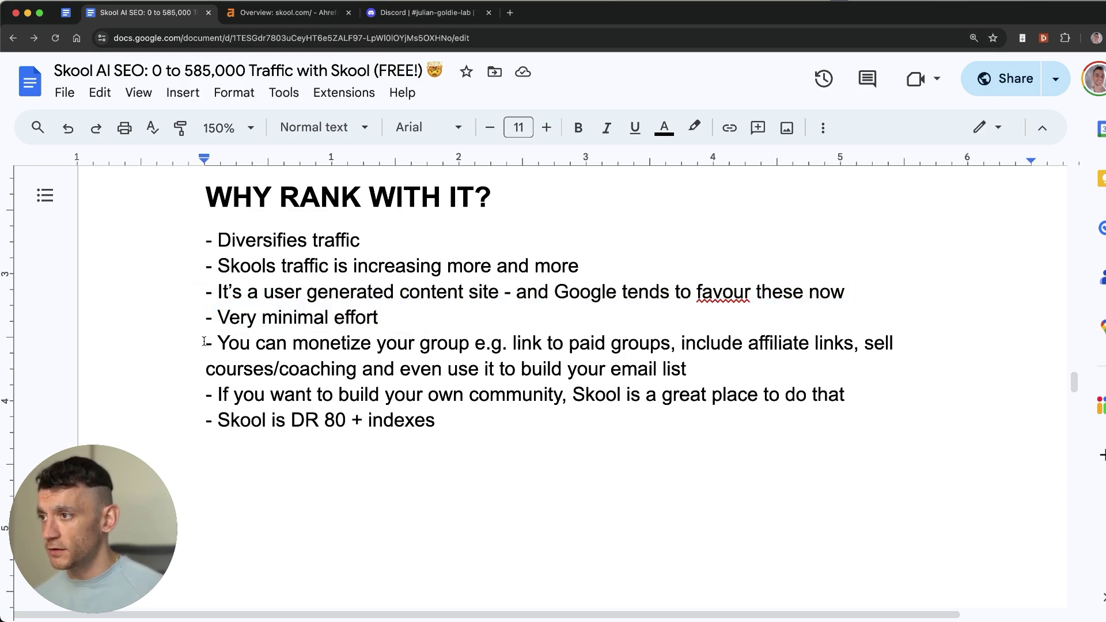
Highlight the monetize-your-group, build-your-own-community and final reasons, then return to Ahrefs
drag(204, 341, 730, 370)
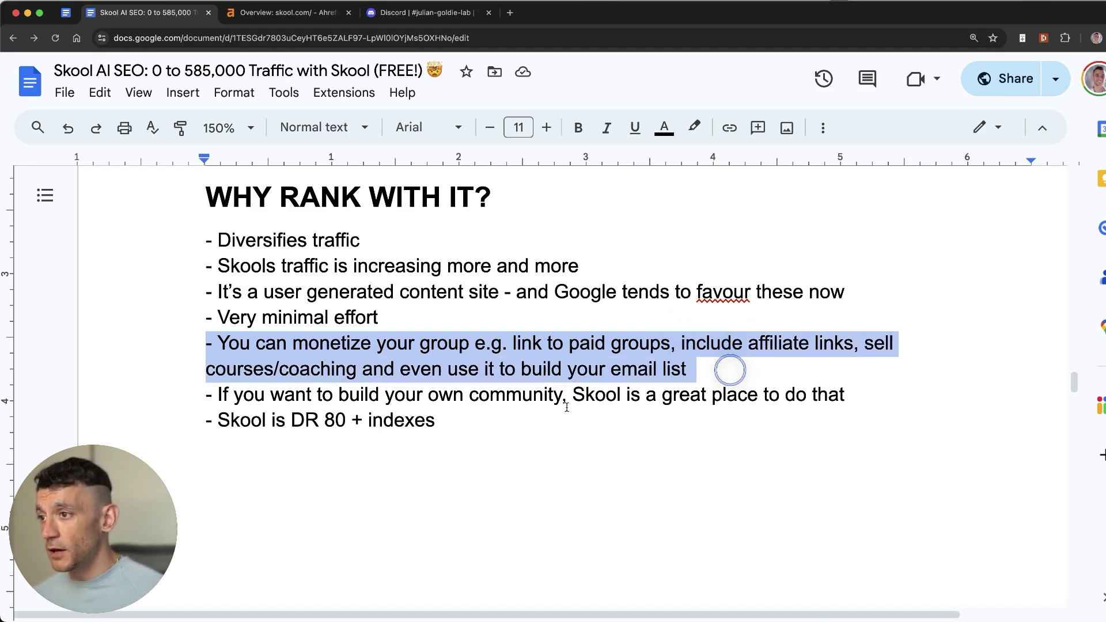
shift+click(561, 396)
drag(561, 396, 790, 395)
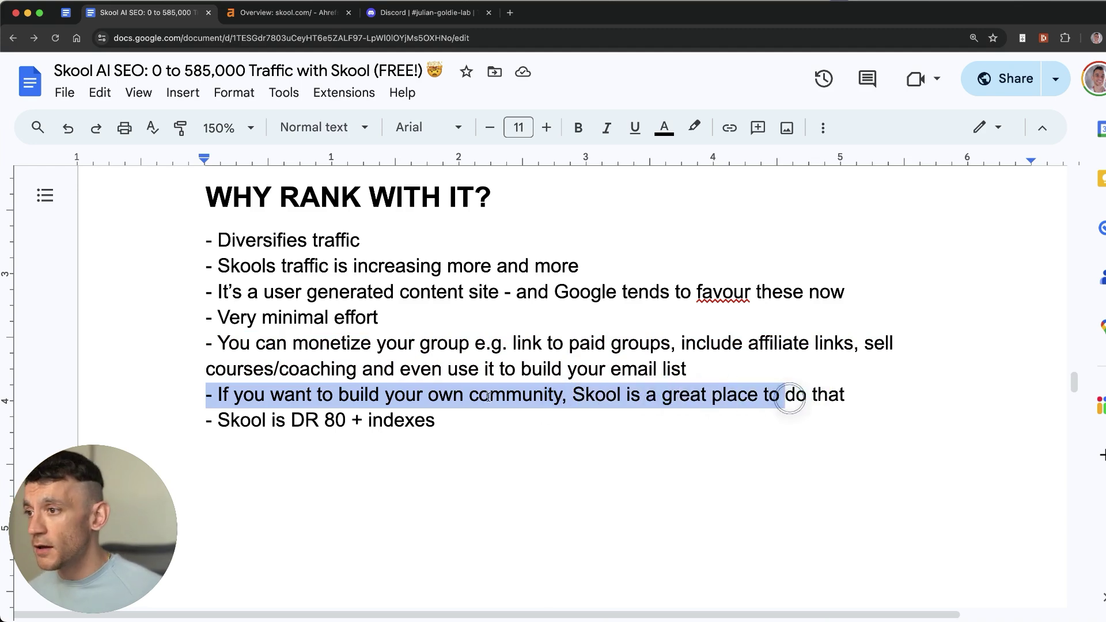
drag(451, 425, 173, 239)
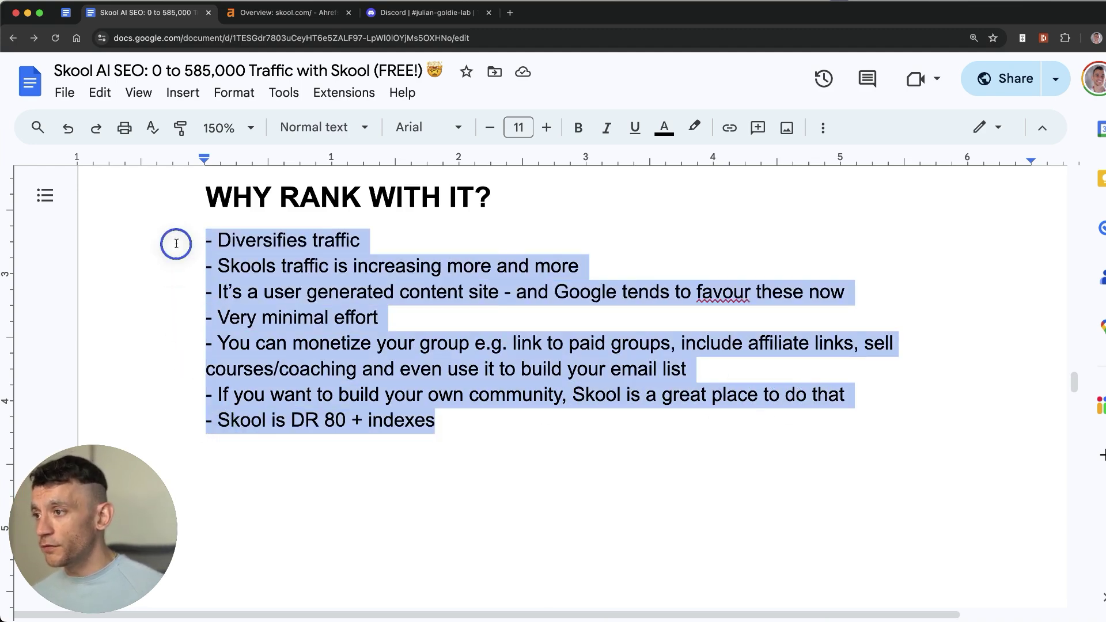
key(ctrl+Tab)
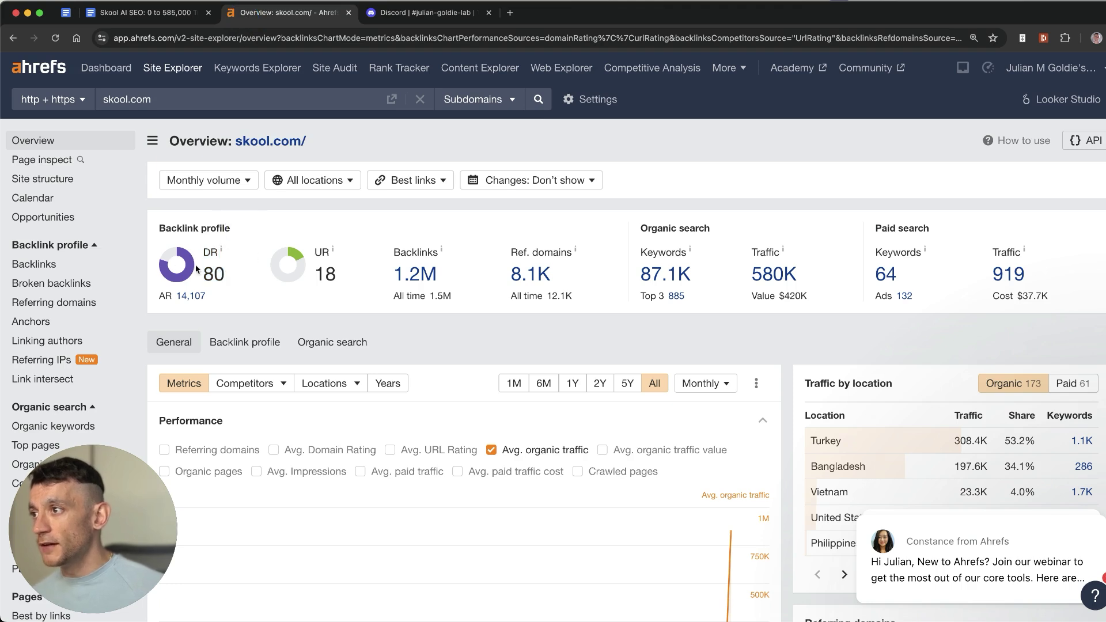
Check the domain rating 80 tooltip, then go to the outline's PROCESS: heading
mouse_move(221, 250)
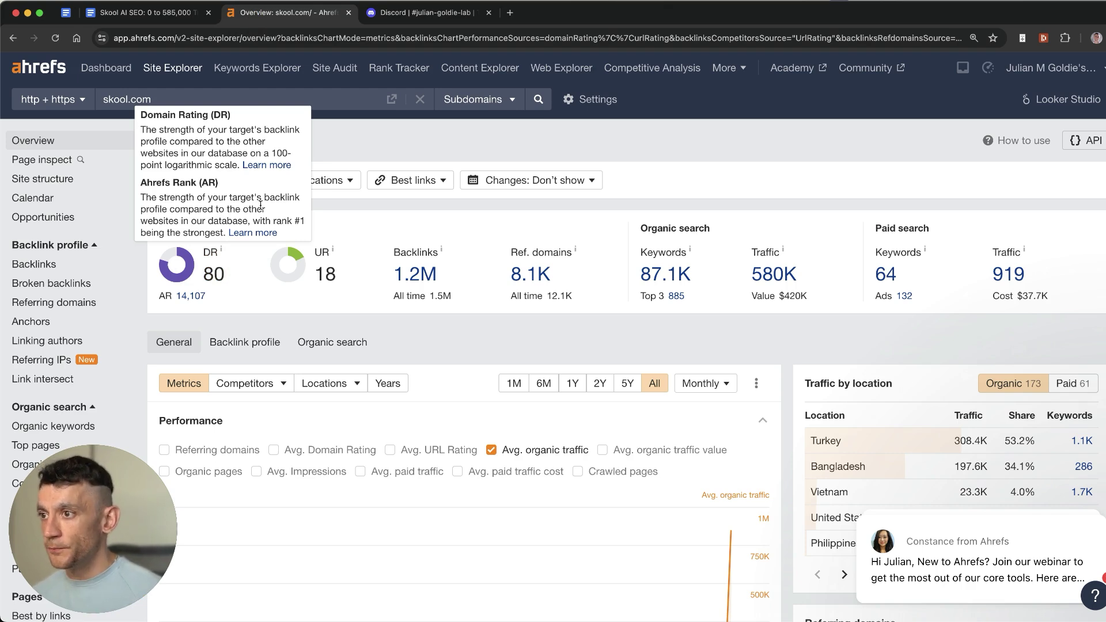
key(ctrl+shift+Tab)
scroll(479, 282, down, 10)
double_click(793, 316)
key(Right)
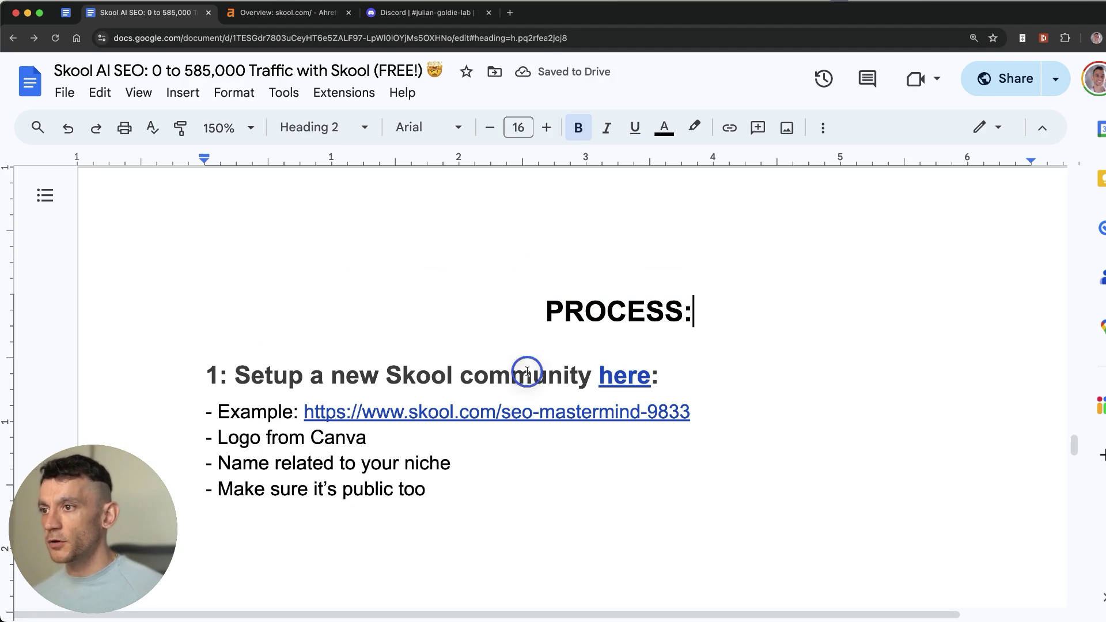
Open step 1's 'here' link to Skool's Create your community signup page
click(600, 375)
click(691, 405)
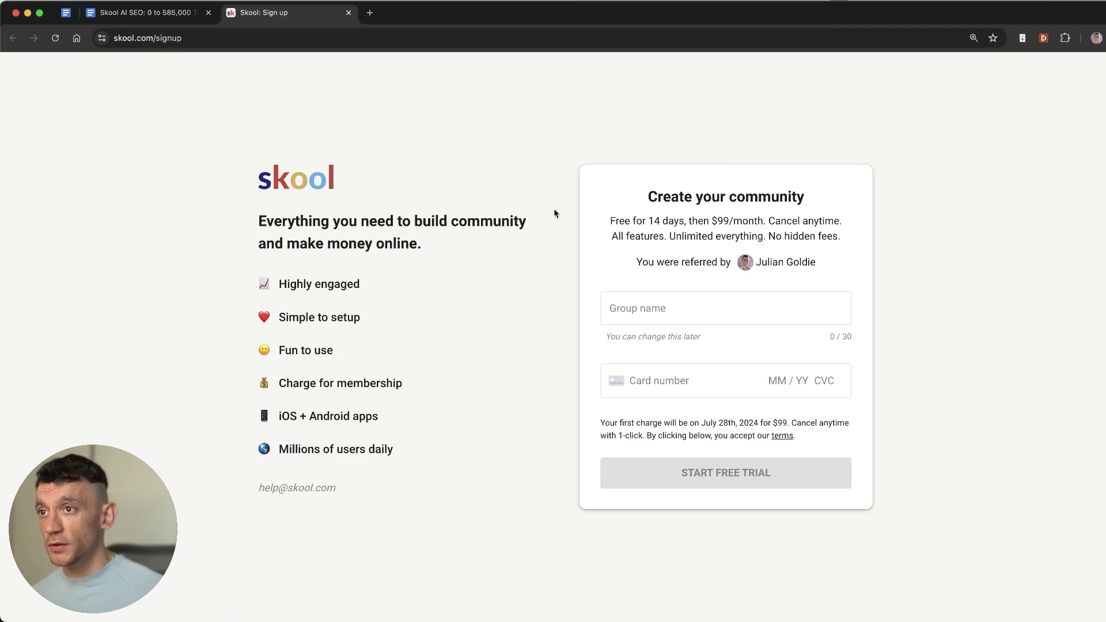
Highlight the Skool signup page's two-line tagline
drag(599, 214, 766, 240)
click(768, 235)
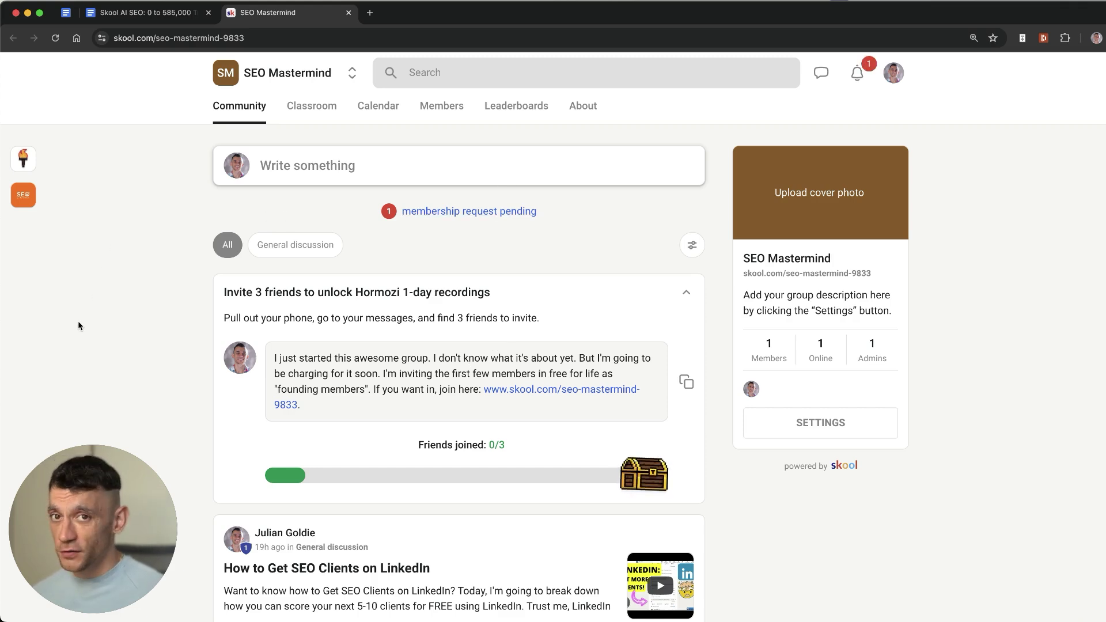
Highlight the SEO Mastermind group name and its placeholder description on Skool
scroll(672, 125, down, 1)
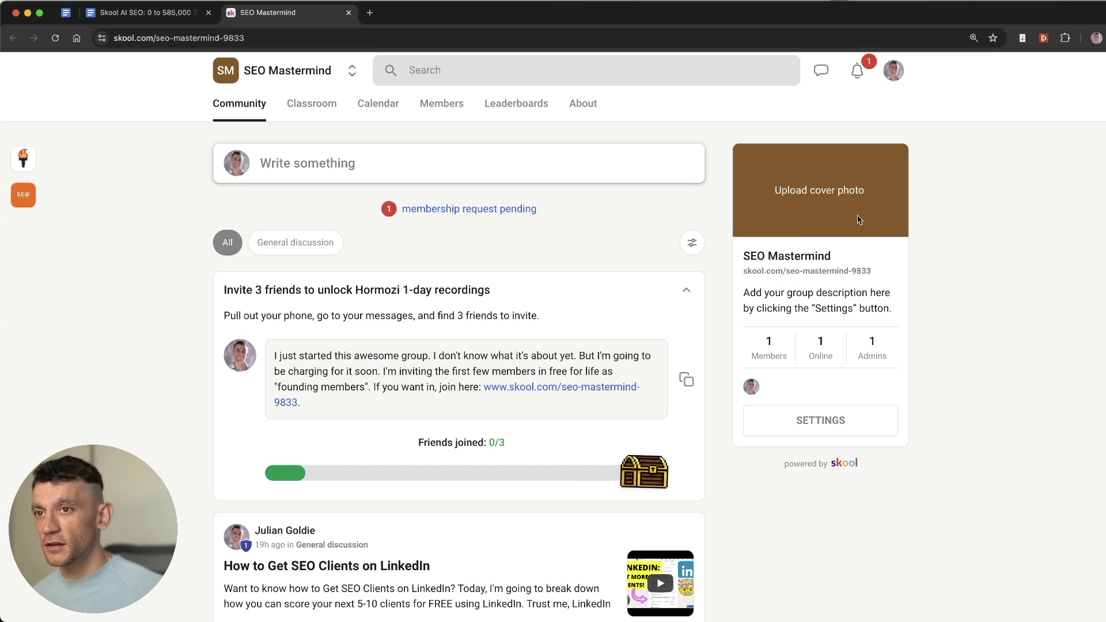
drag(831, 257, 754, 249)
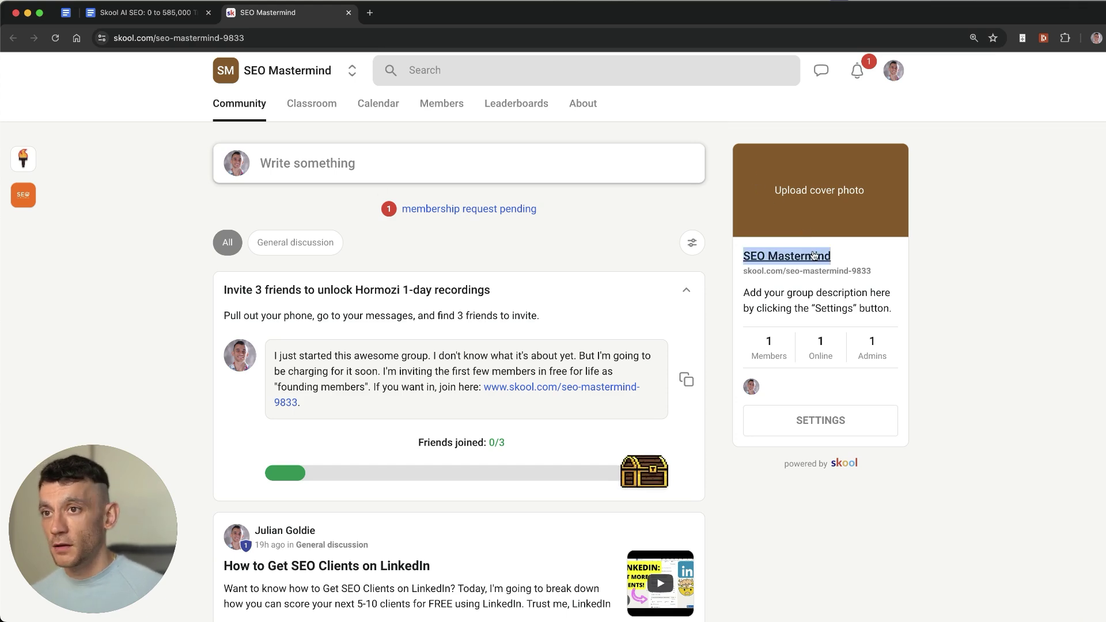
click(914, 259)
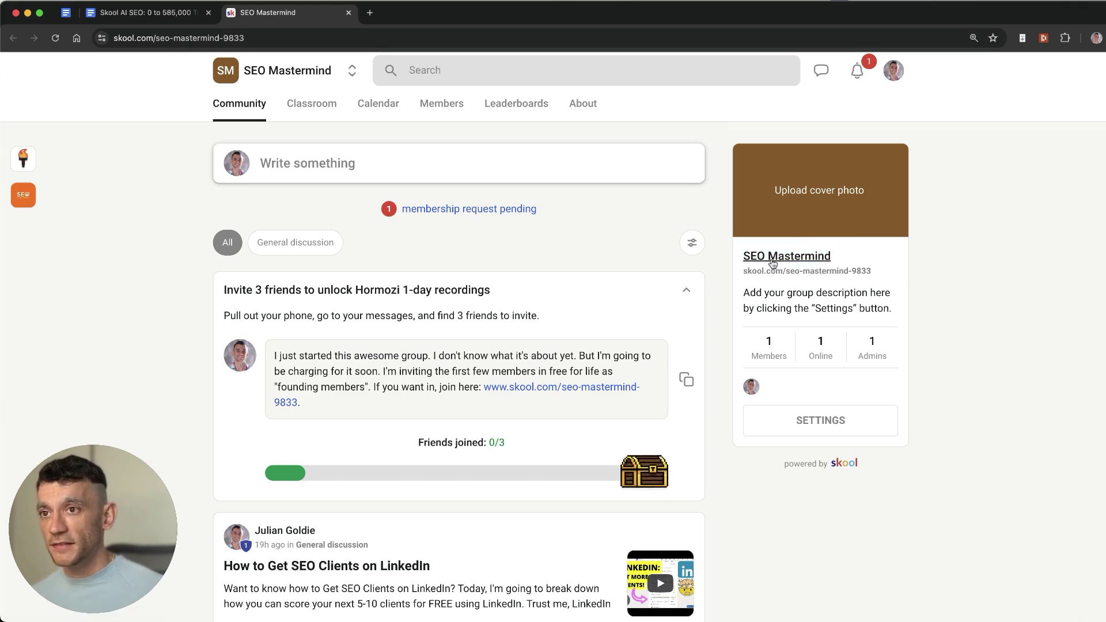
drag(742, 251, 881, 249)
click(880, 250)
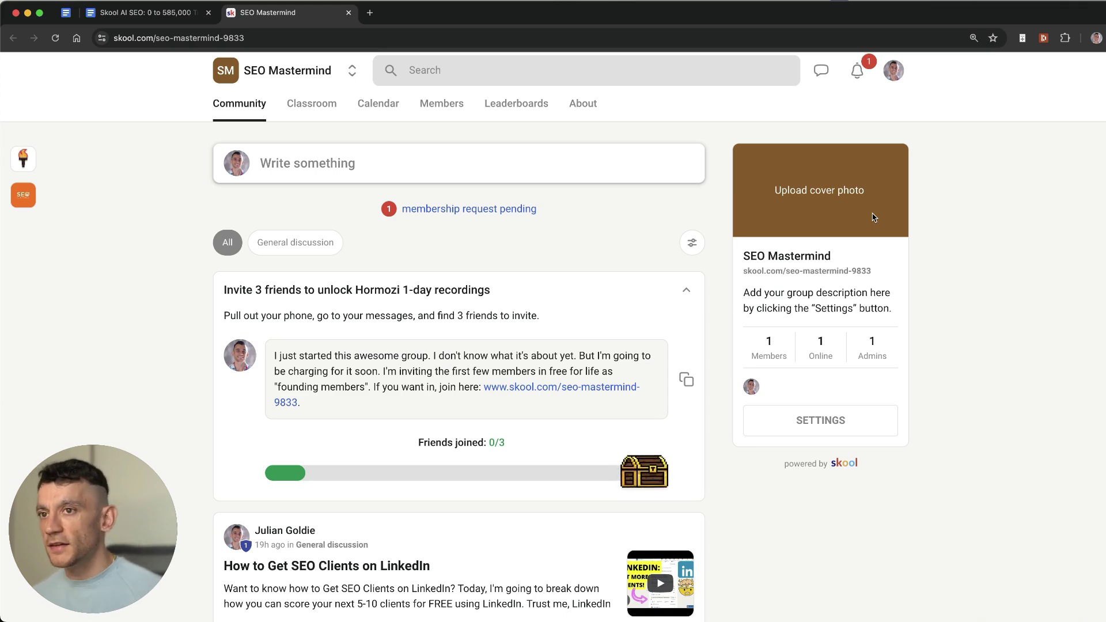
click(910, 265)
scroll(800, 393, up, 1)
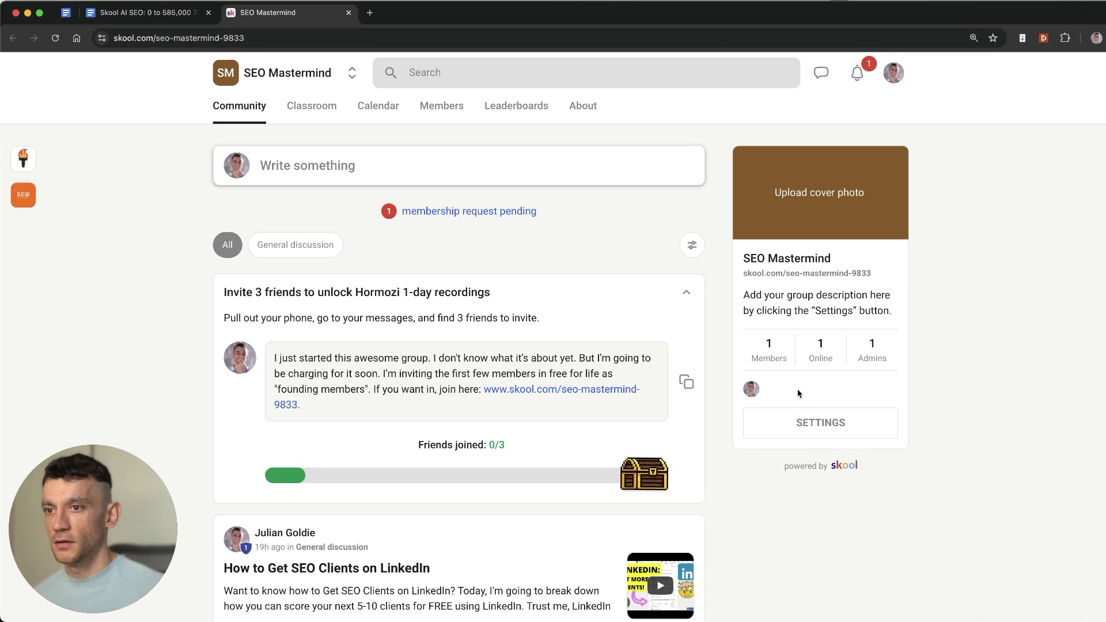
drag(740, 302, 893, 312)
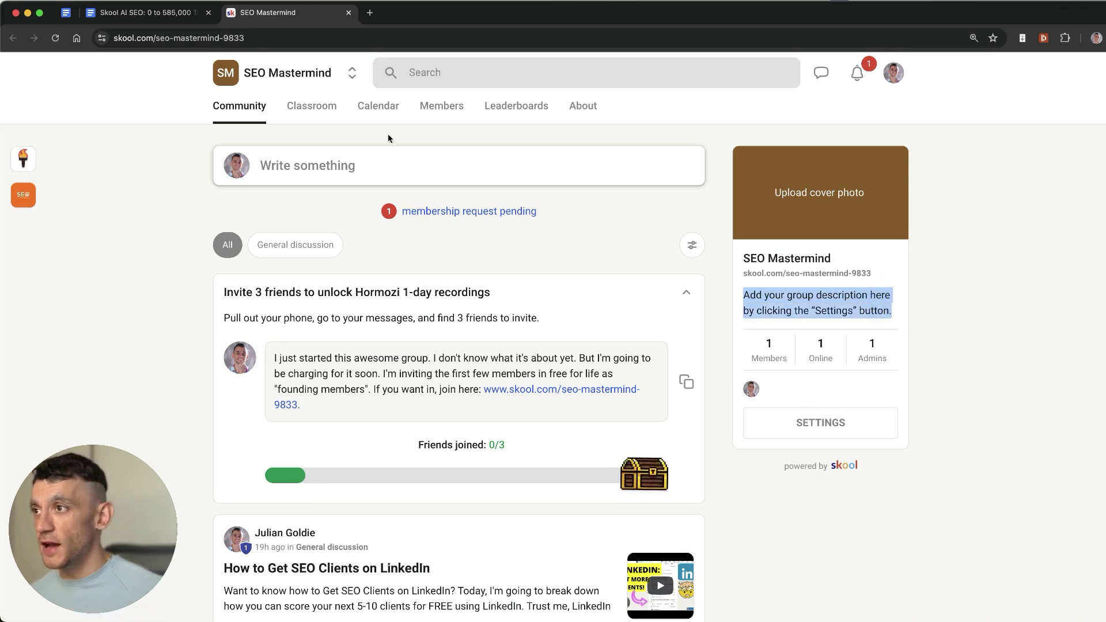
click(180, 206)
Change the outline's logo bullet to 'Logo from Canva/ChatGPT' and highlight the make-it-public tip
click(173, 13)
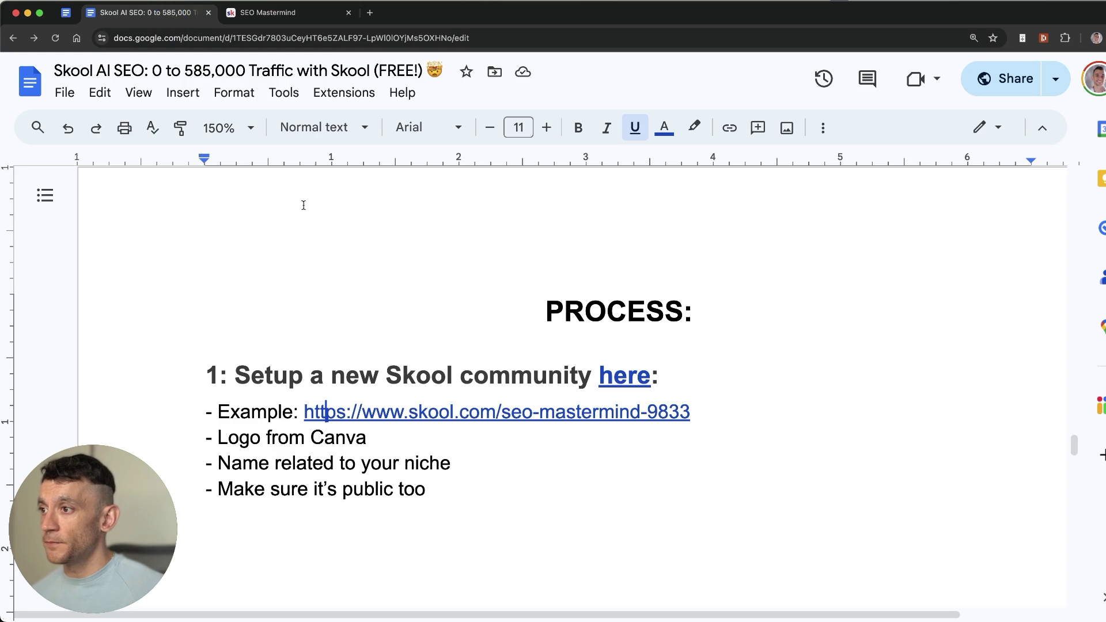
click(327, 440)
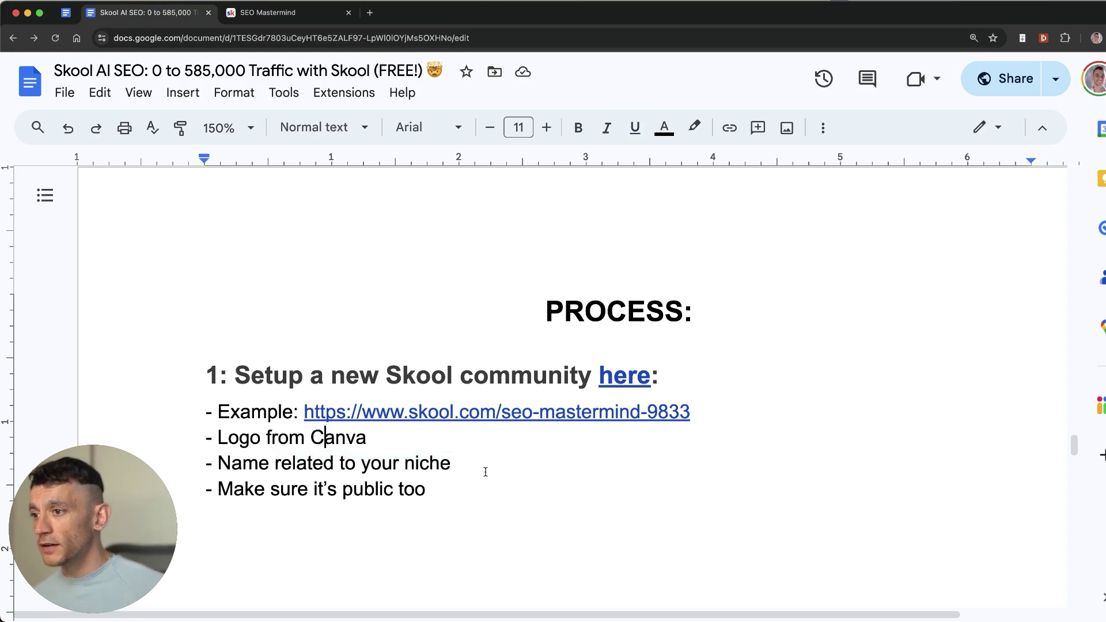
drag(484, 470, 240, 469)
double_click(410, 442)
text(/ChatGPT)
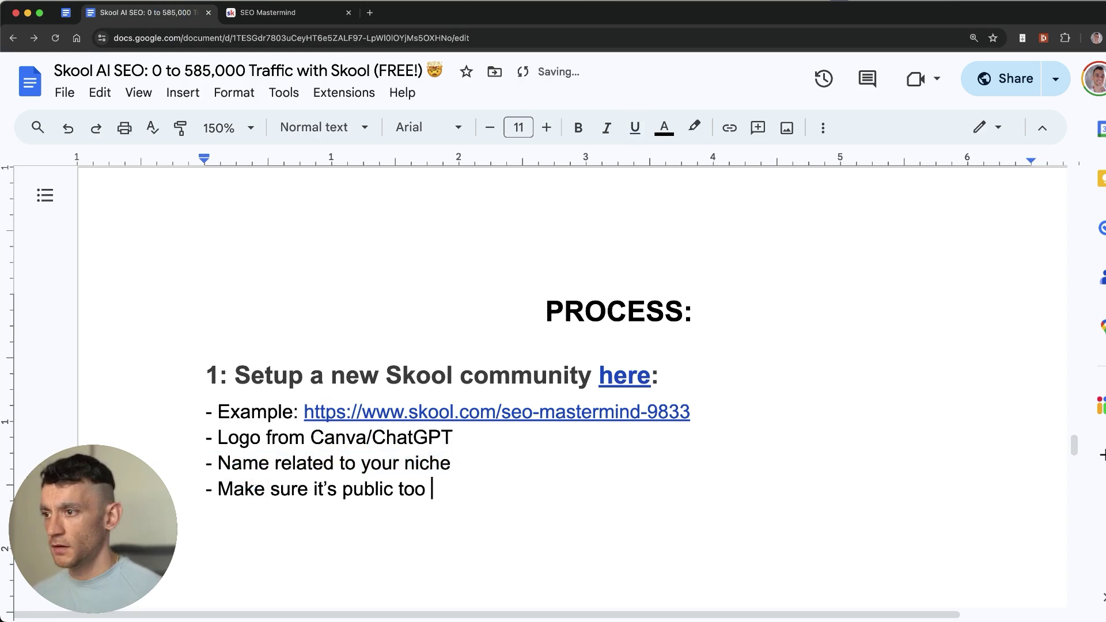
triple_click(435, 489)
key(ctrl+Tab)
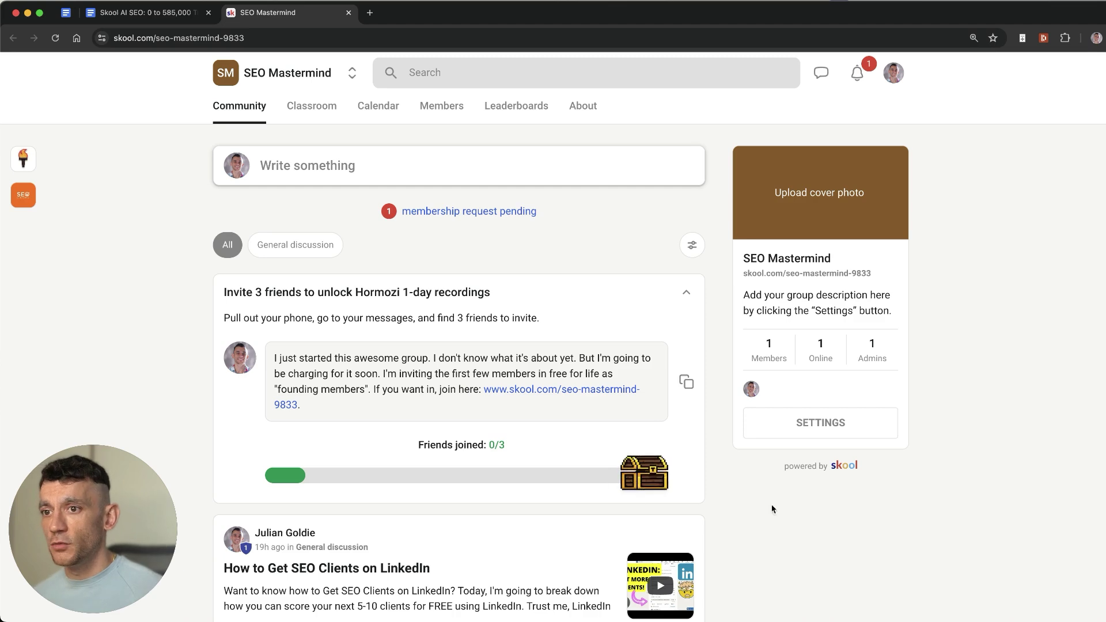
View the SEO Mastermind group's Custom URL options and General page: Public, empty description
click(848, 435)
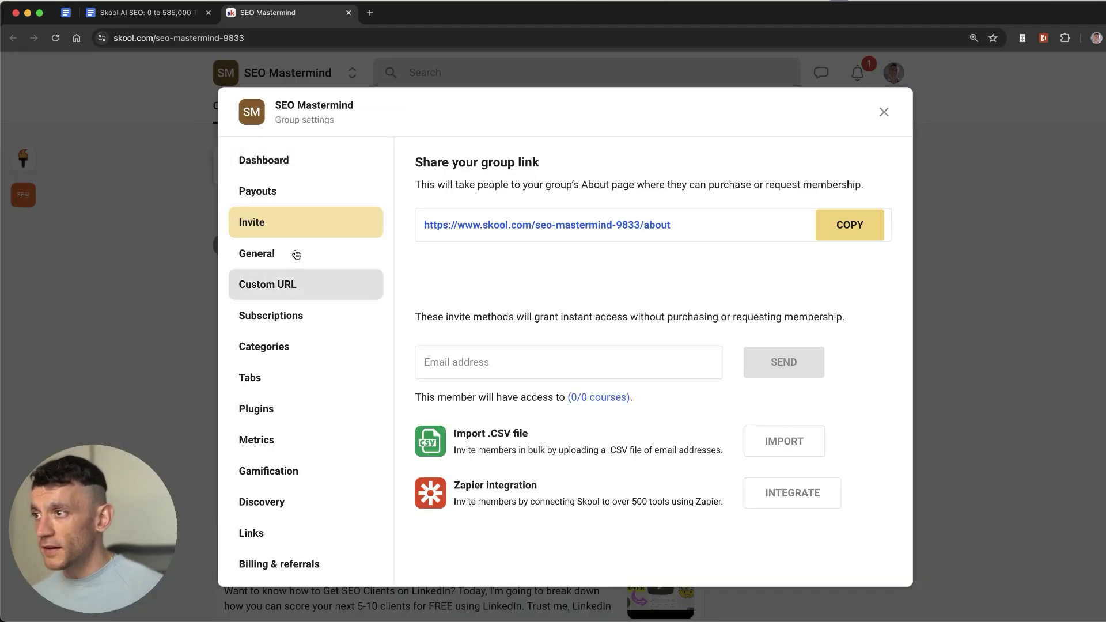
click(294, 283)
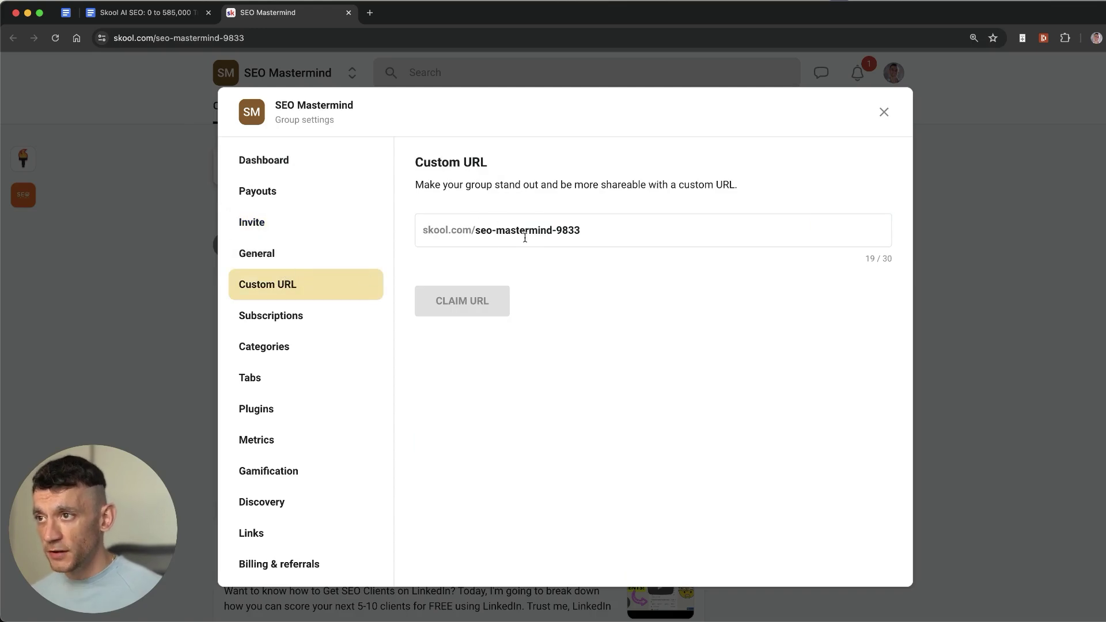
click(144, 12)
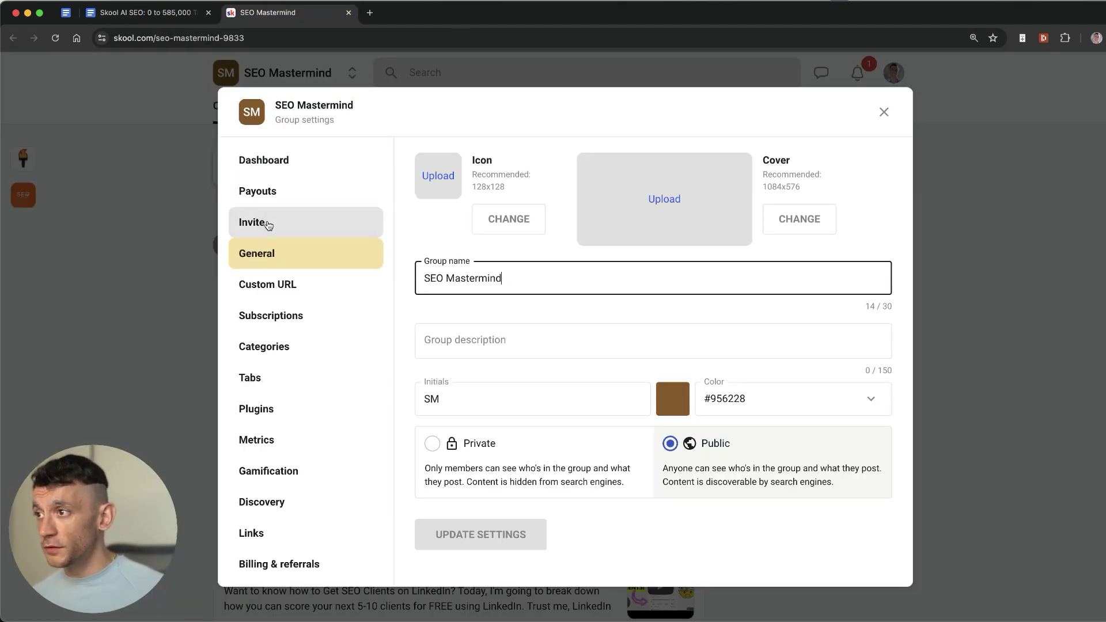
click(586, 296)
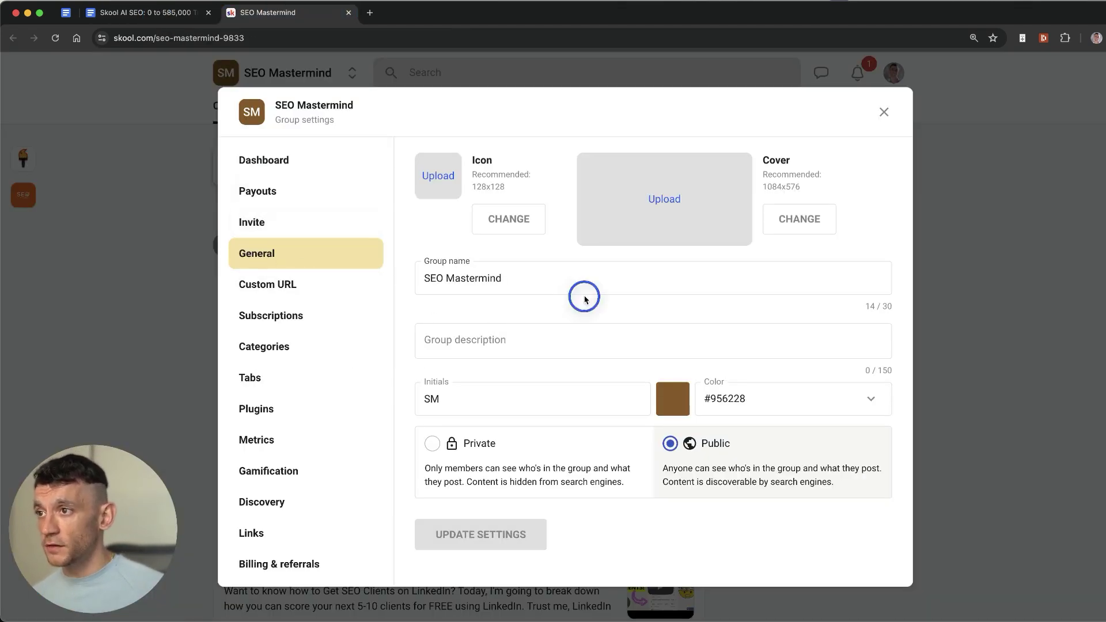
click(577, 345)
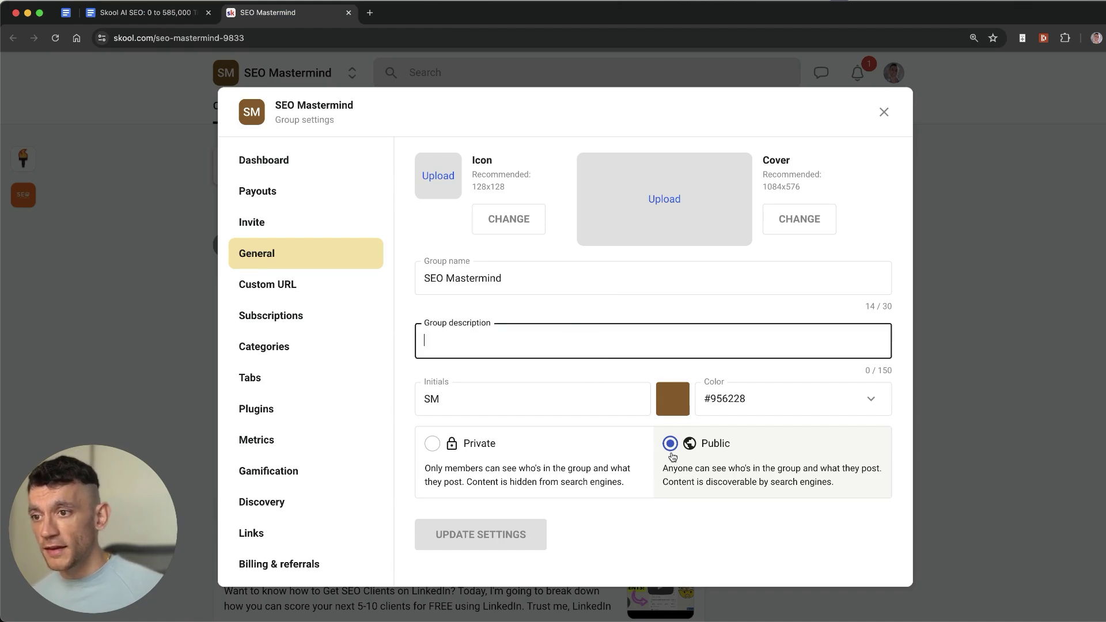
drag(659, 467, 753, 480)
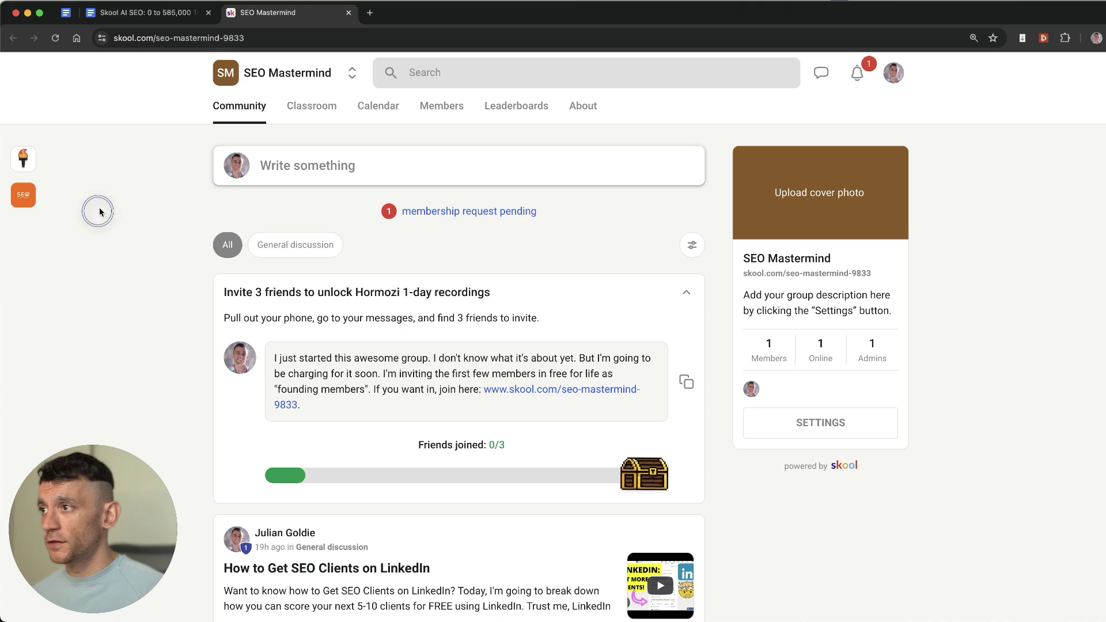
Look up 'how to seo' in Keywords Explorer (KD 95) and list its 5,358 matching terms
click(101, 212)
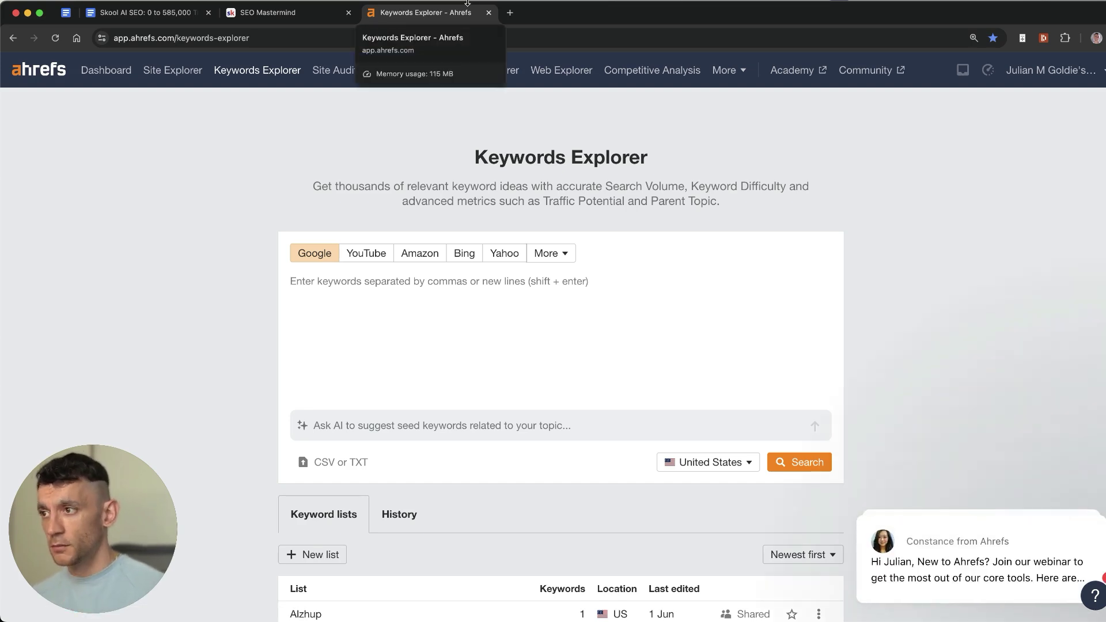
text(how )
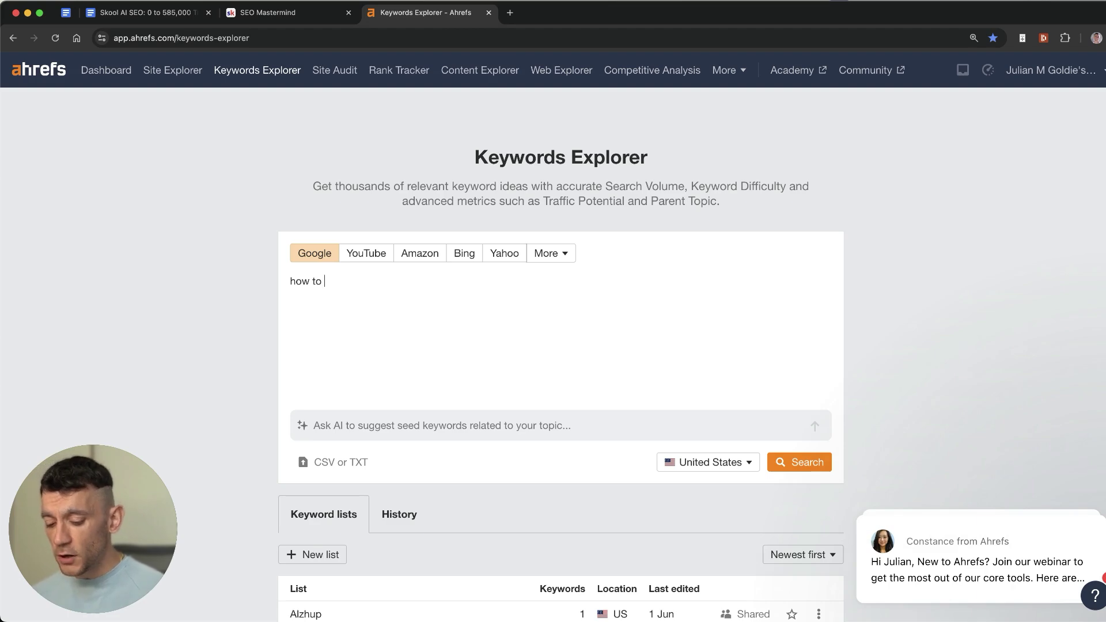
text(to )
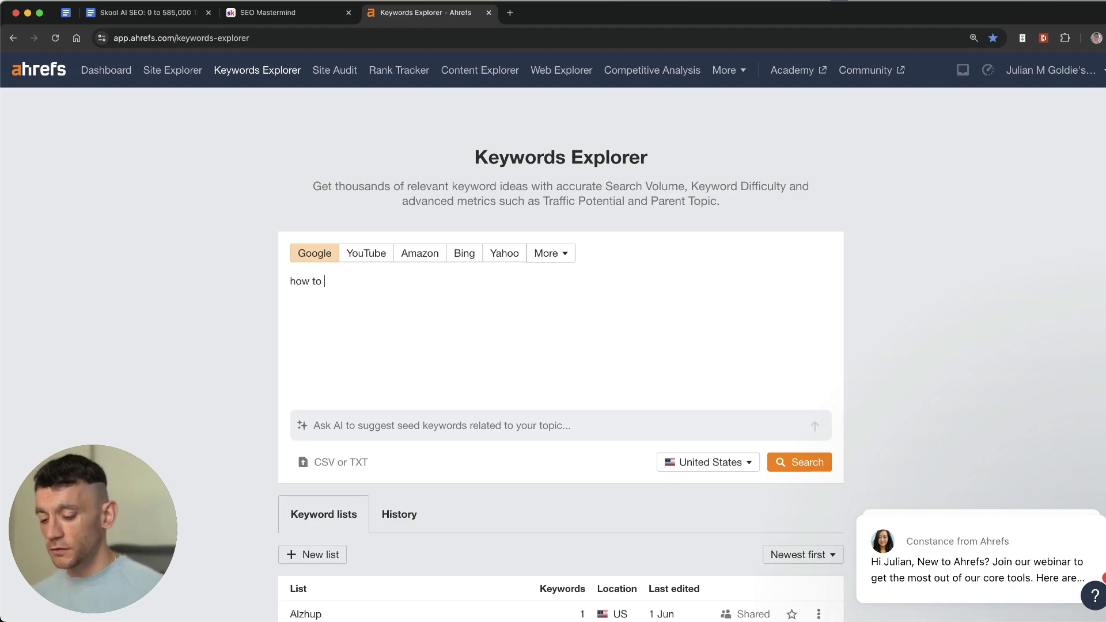
text(seo)
key(Return)
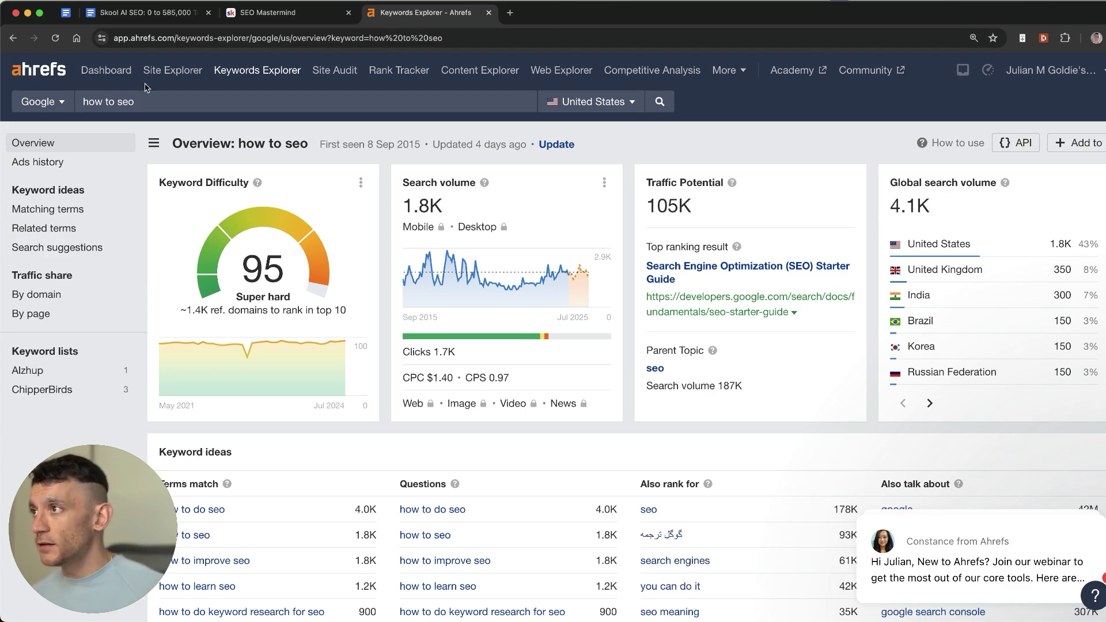
scroll(348, 372, down, 5)
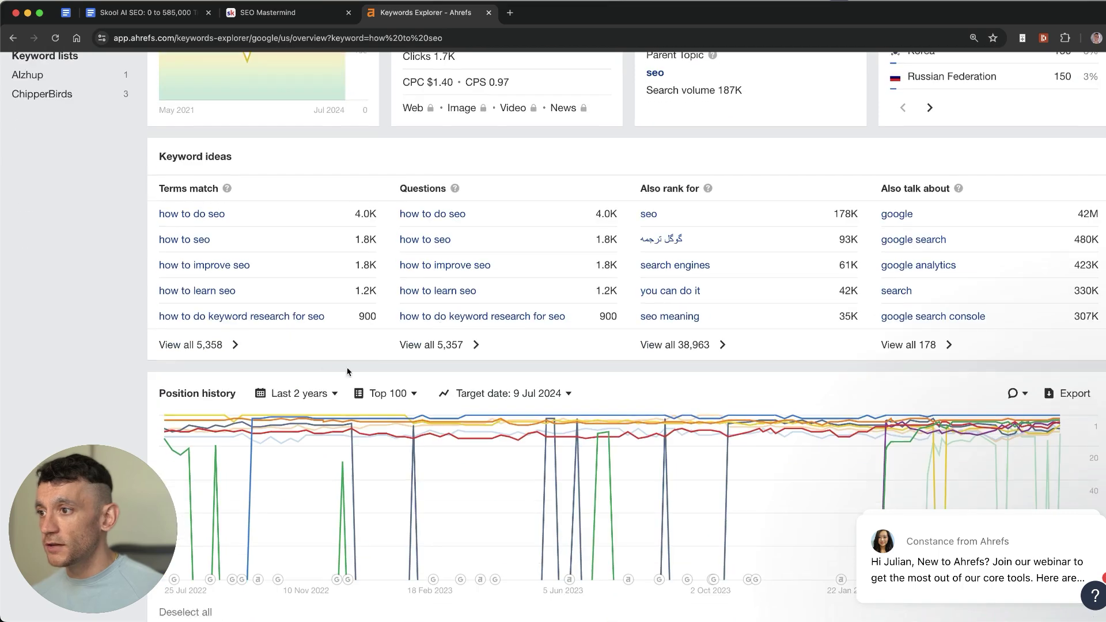
click(190, 346)
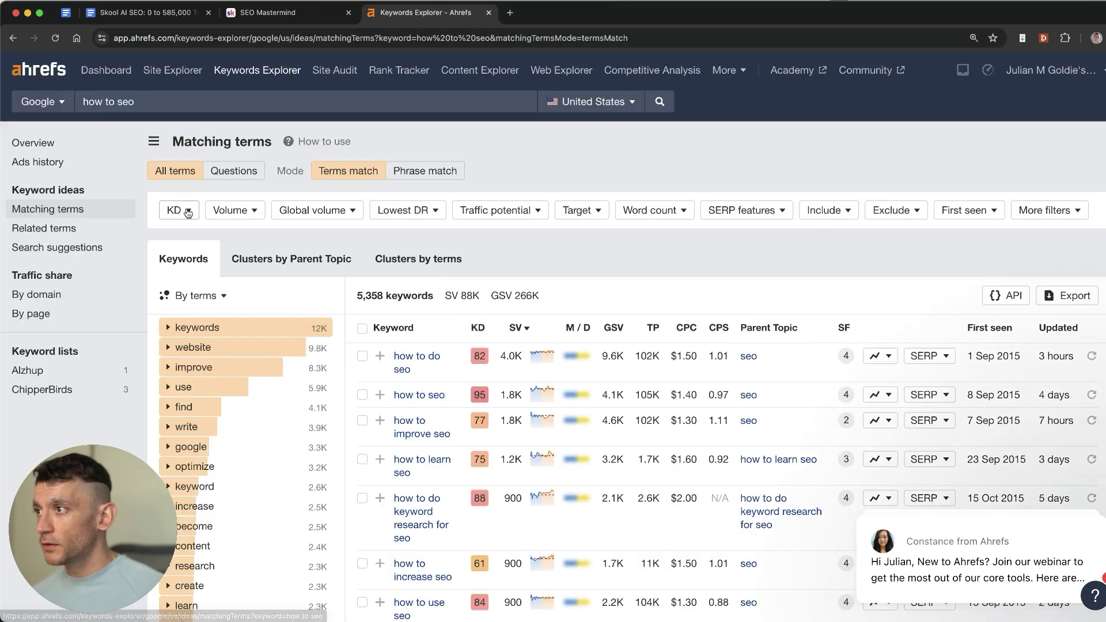
Filter the 'how to seo' matching terms to KD 10 or below, then return to the outline's Free Tools line
click(188, 213)
click(282, 238)
text(10)
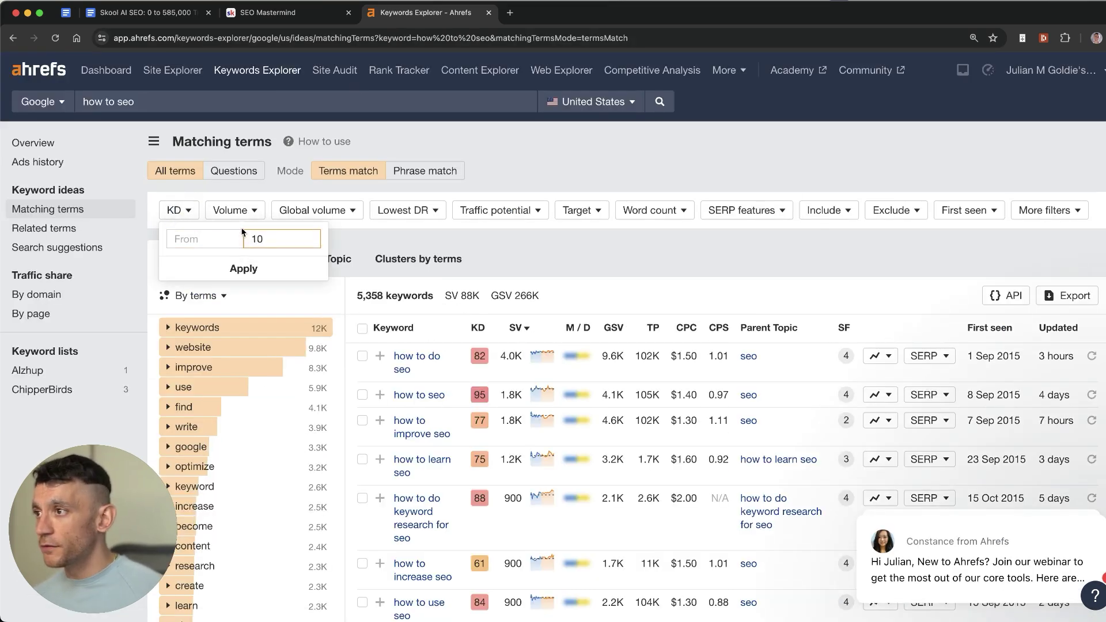
click(244, 269)
click(209, 281)
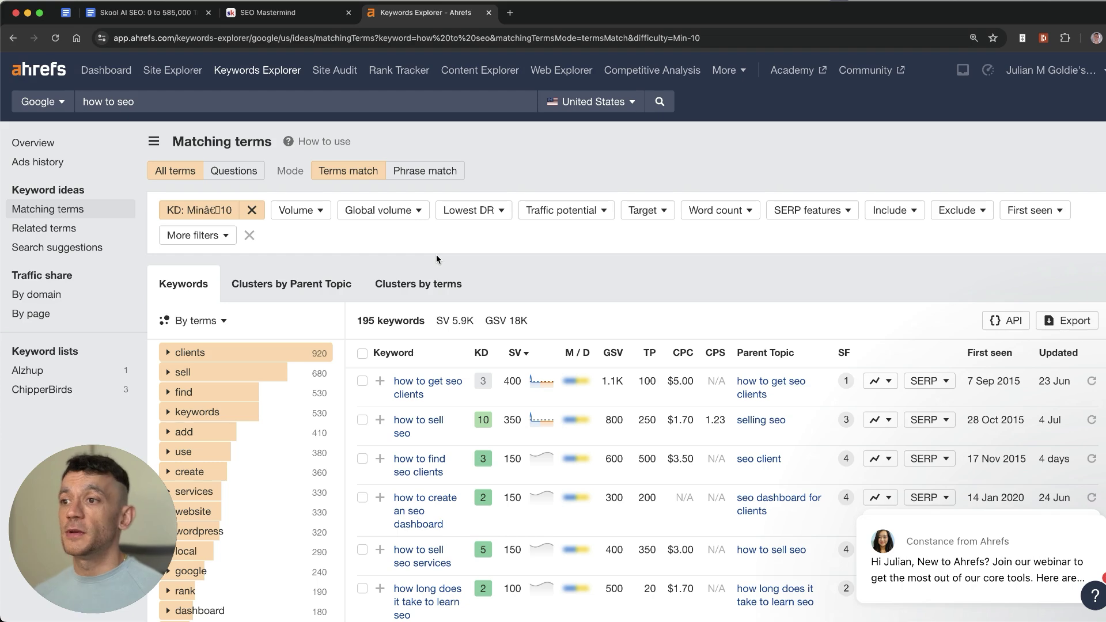
scroll(403, 230, down, 3)
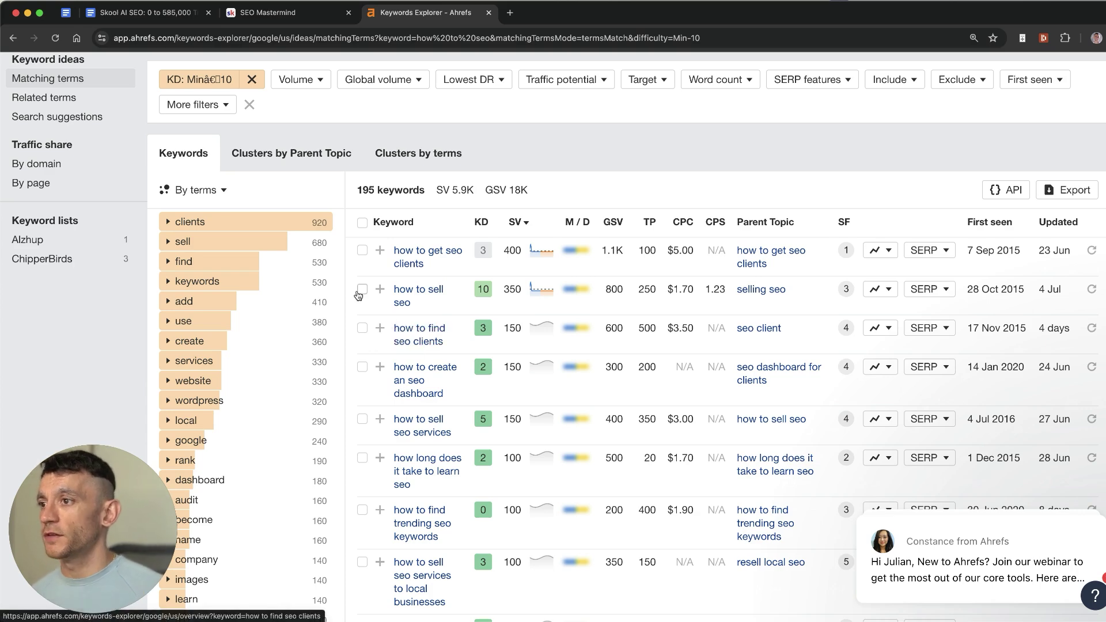
scroll(491, 289, up, 1)
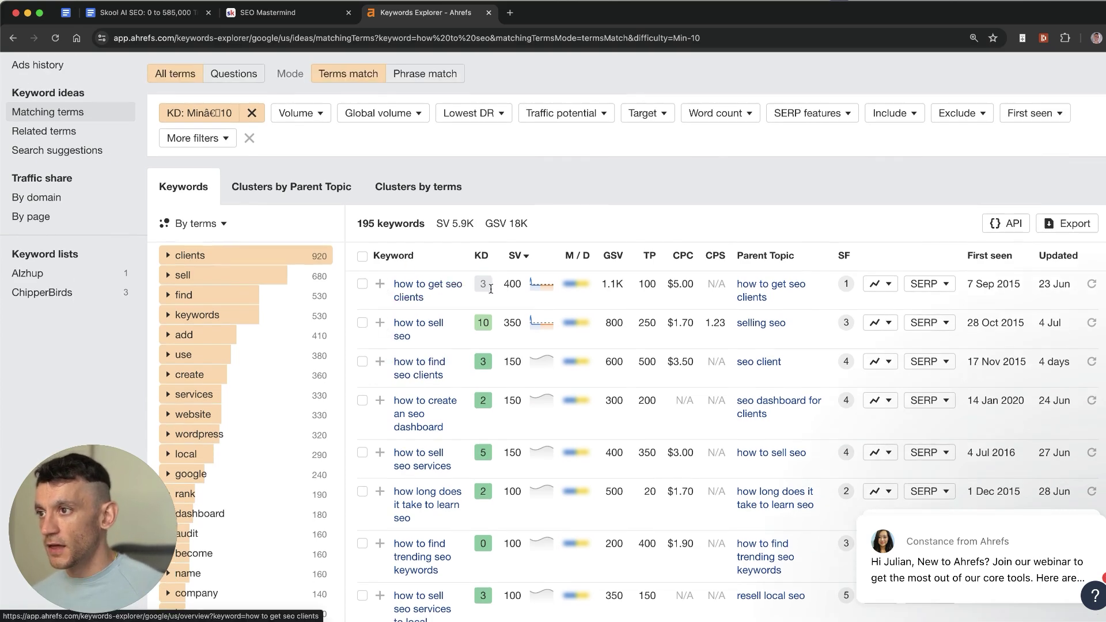
scroll(491, 289, down, 1)
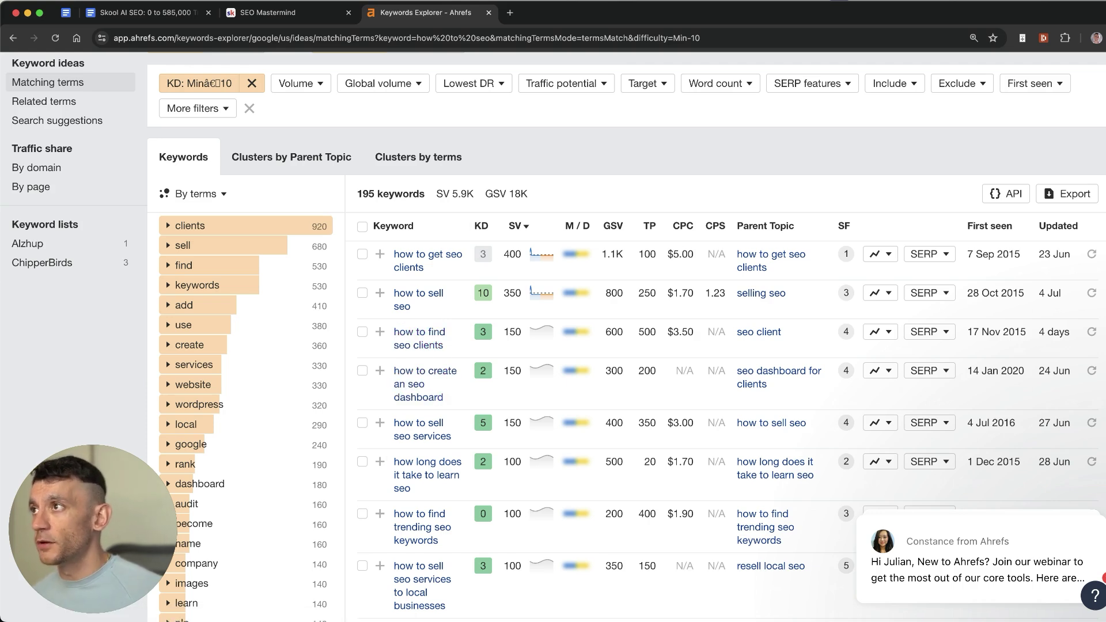
click(144, 13)
click(311, 253)
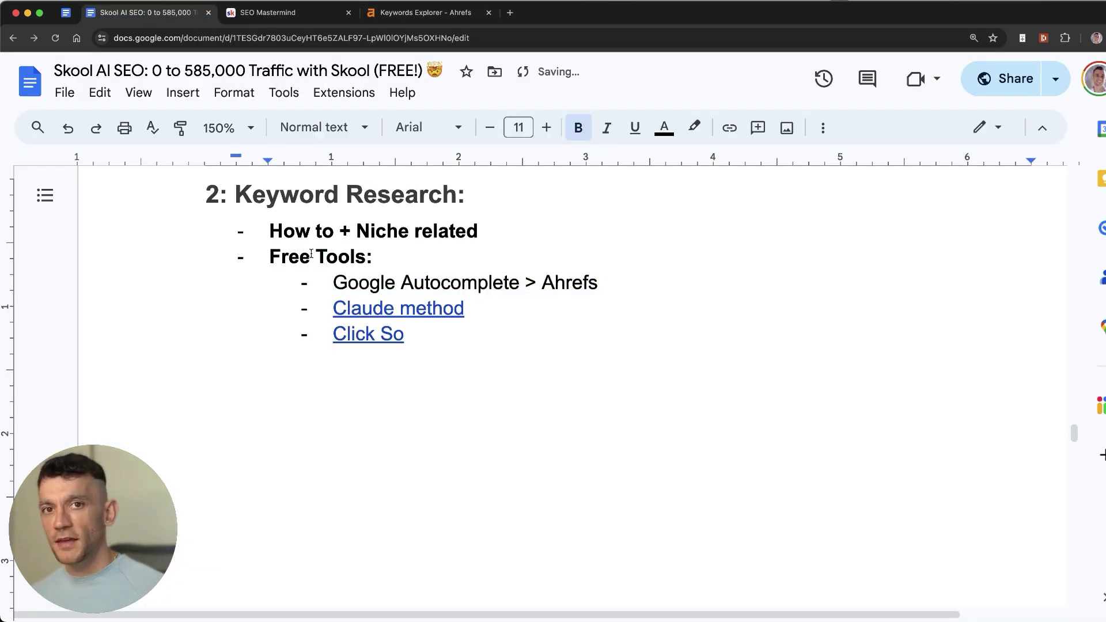
On google.com, type 'how to do seo' to show autocomplete suggestions like 'how to learn seo for free'
click(426, 12)
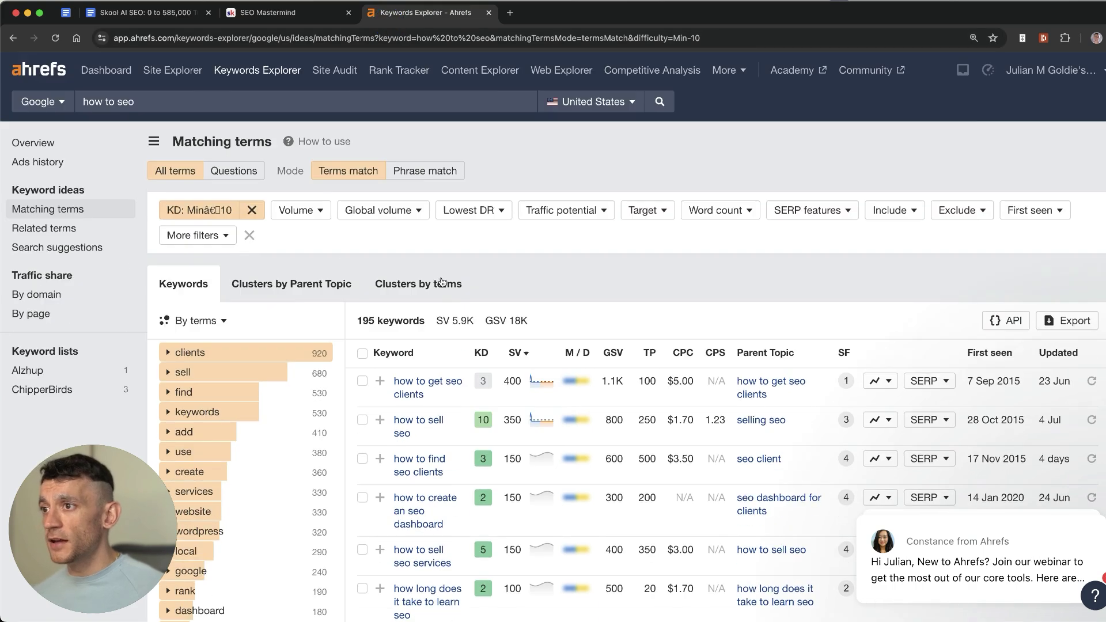
key(super+l)
text(google.com)
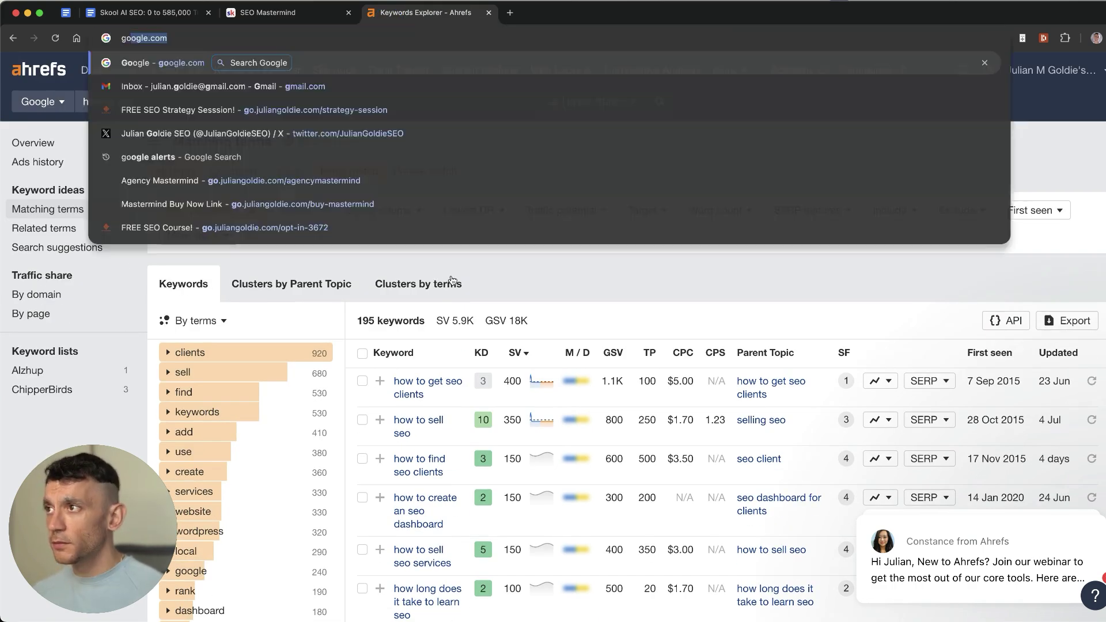
key(Return)
text(how to)
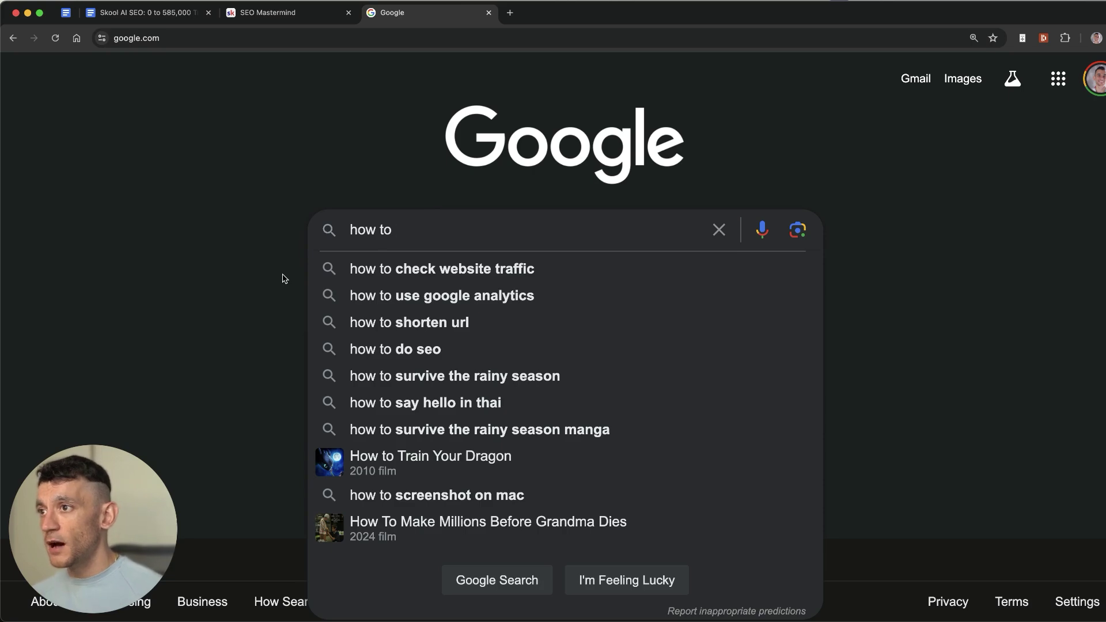
text(do seo)
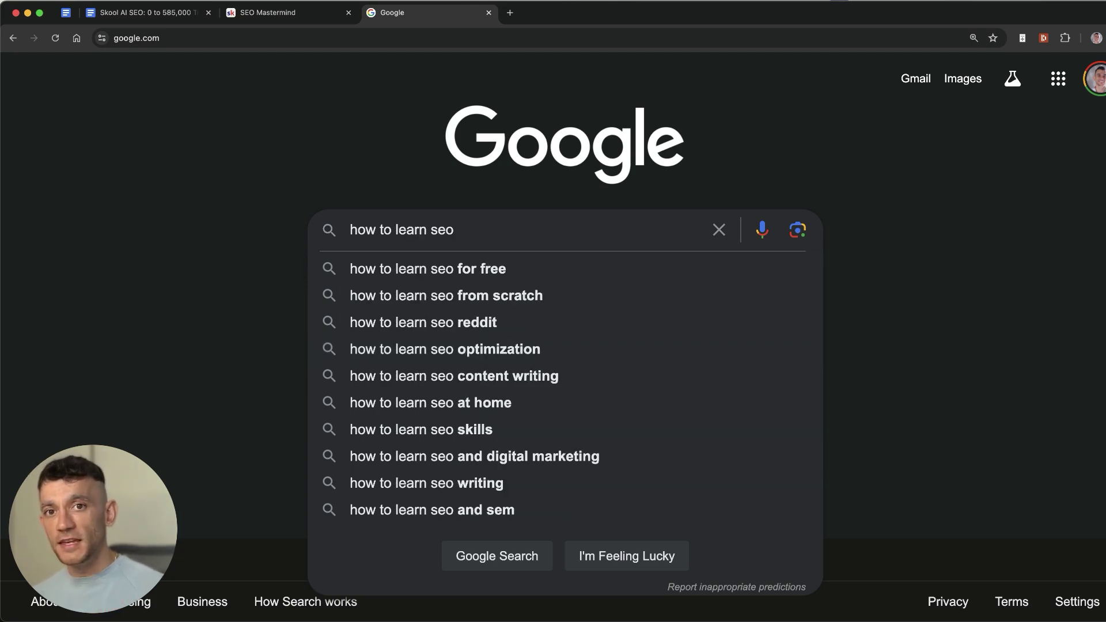
key(Down)
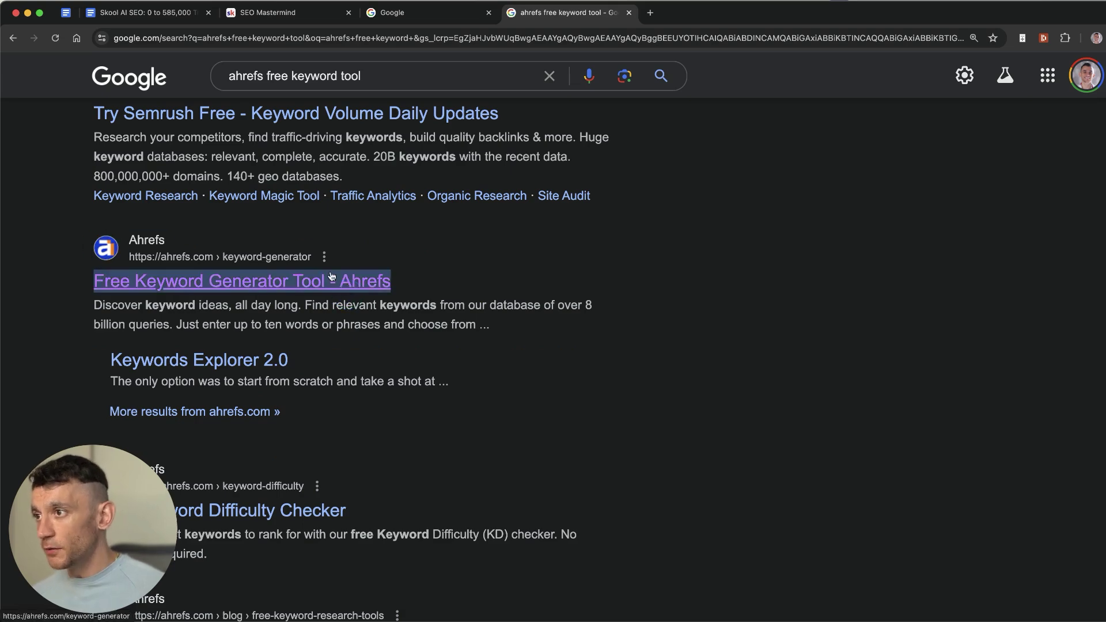
Generate Free Keyword Generator ideas for 'how to learn seo for free' and review the difficulty ratings
click(378, 281)
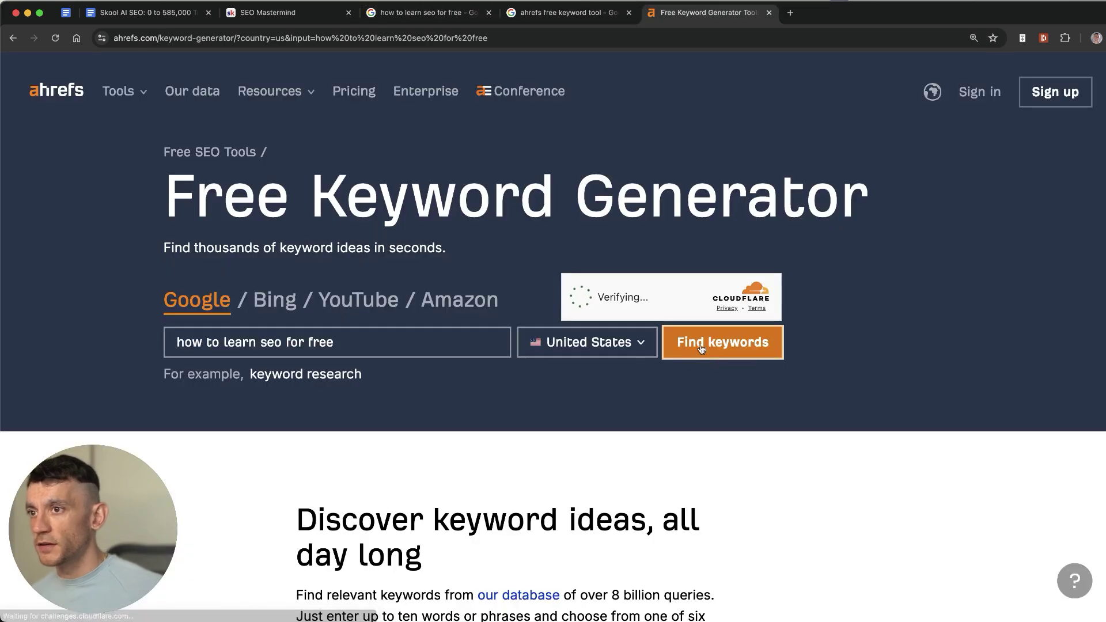
click(703, 342)
scroll(527, 234, down, 5)
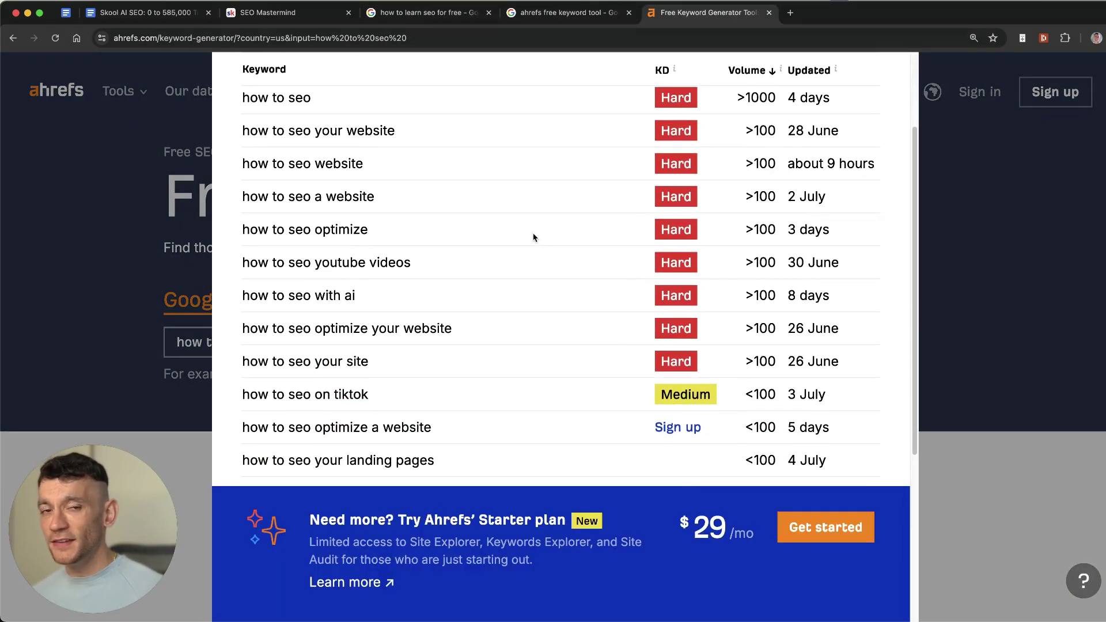
drag(374, 264, 457, 254)
drag(631, 269, 760, 261)
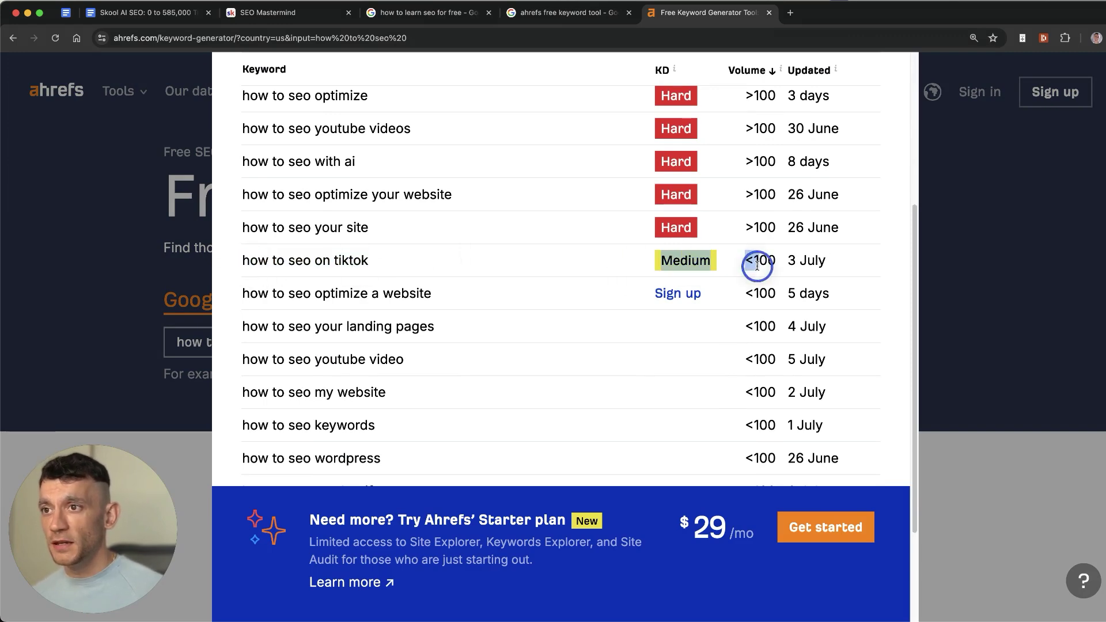
scroll(754, 262, up, 3)
scroll(709, 235, up, 5)
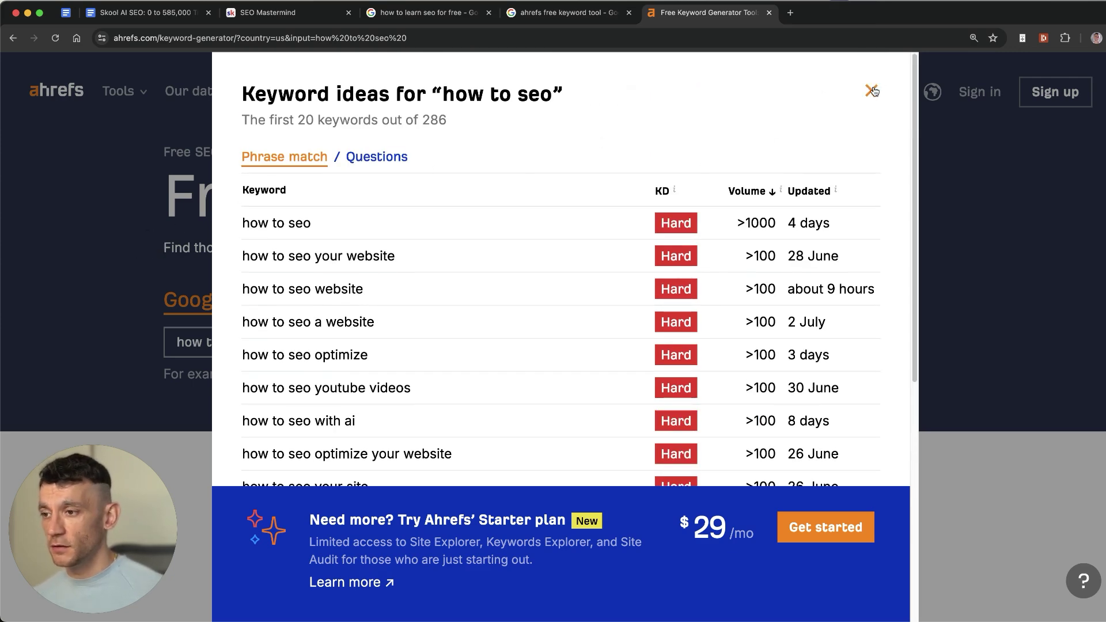
scroll(738, 211, down, 3)
scroll(743, 206, up, 3)
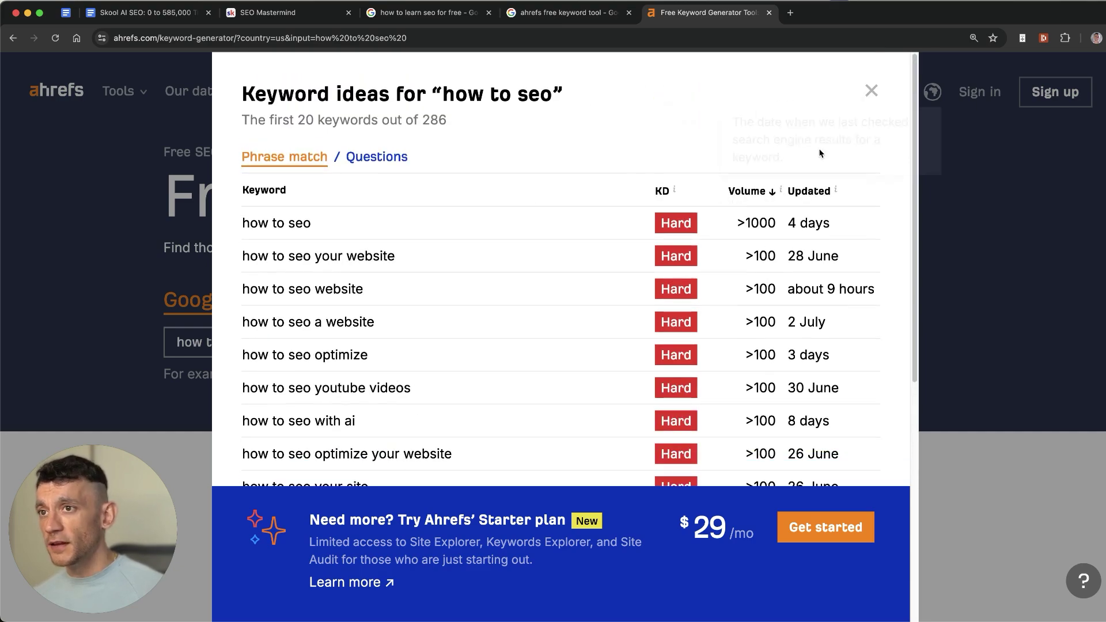
Close those results and compare the 3,410 'how to make coffee' keyword ideas
click(871, 88)
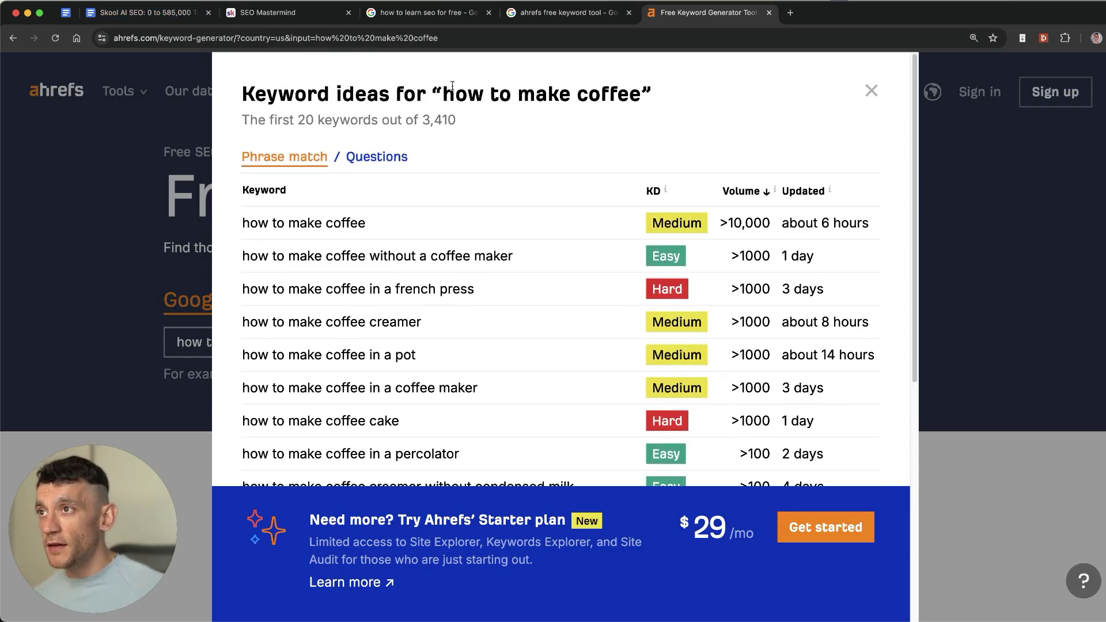
drag(453, 85, 647, 94)
scroll(578, 244, down, 3)
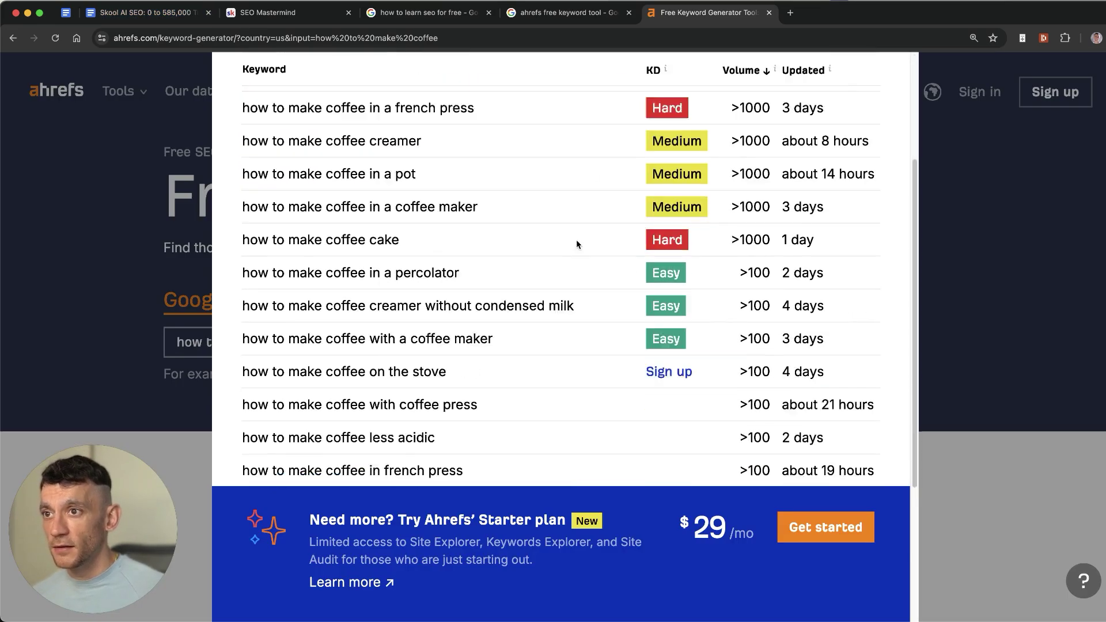
scroll(583, 223, up, 3)
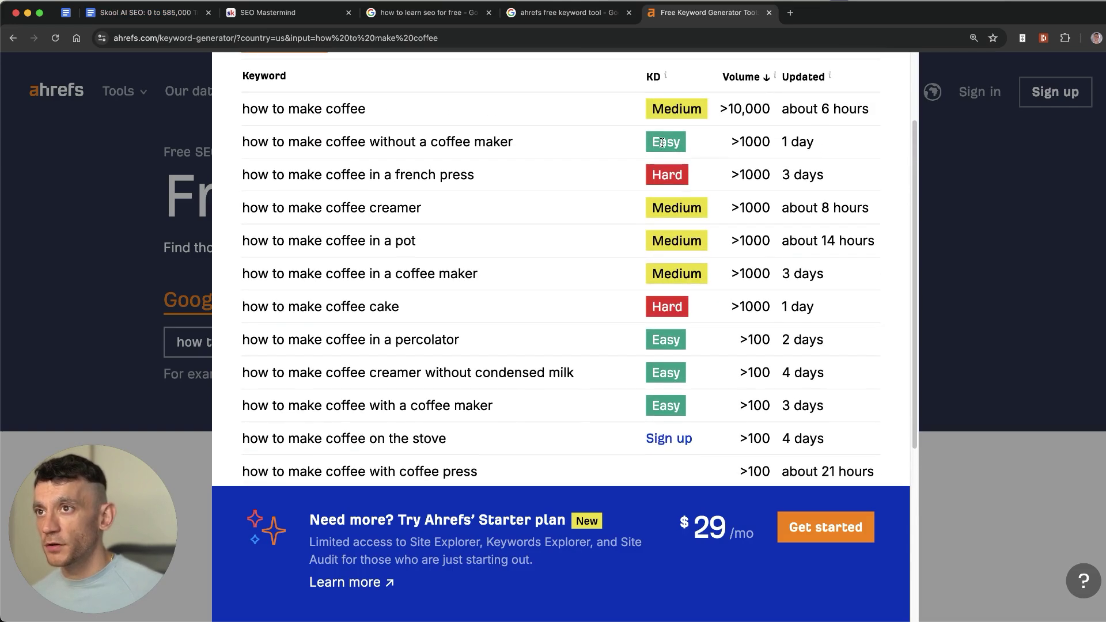
scroll(672, 401, up, 2)
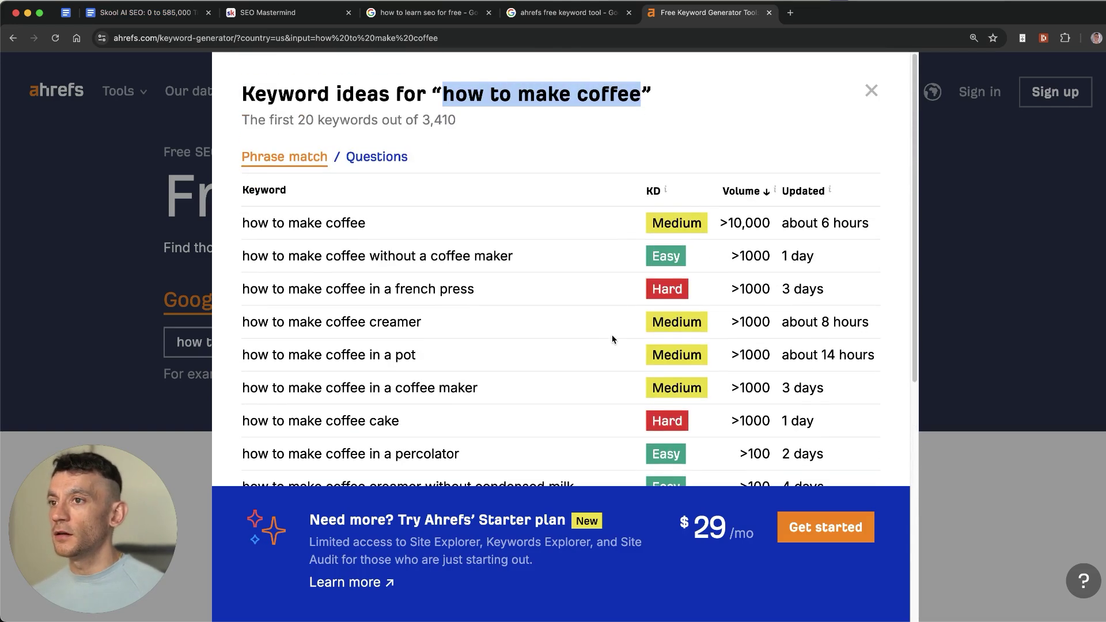
scroll(613, 339, down, 3)
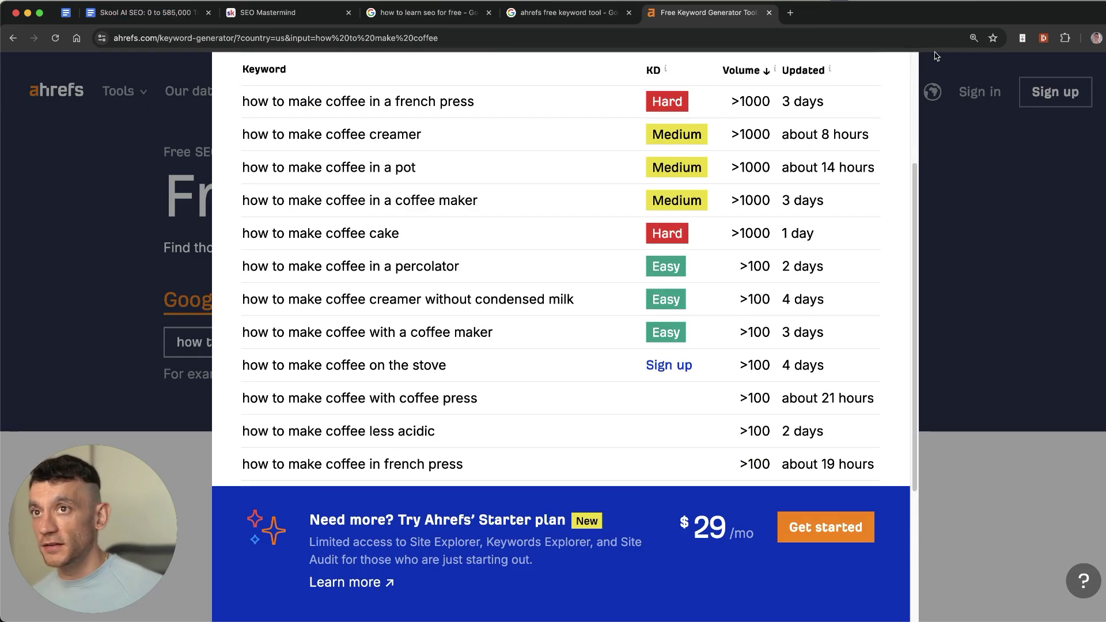
scroll(906, 132, up, 3)
click(883, 94)
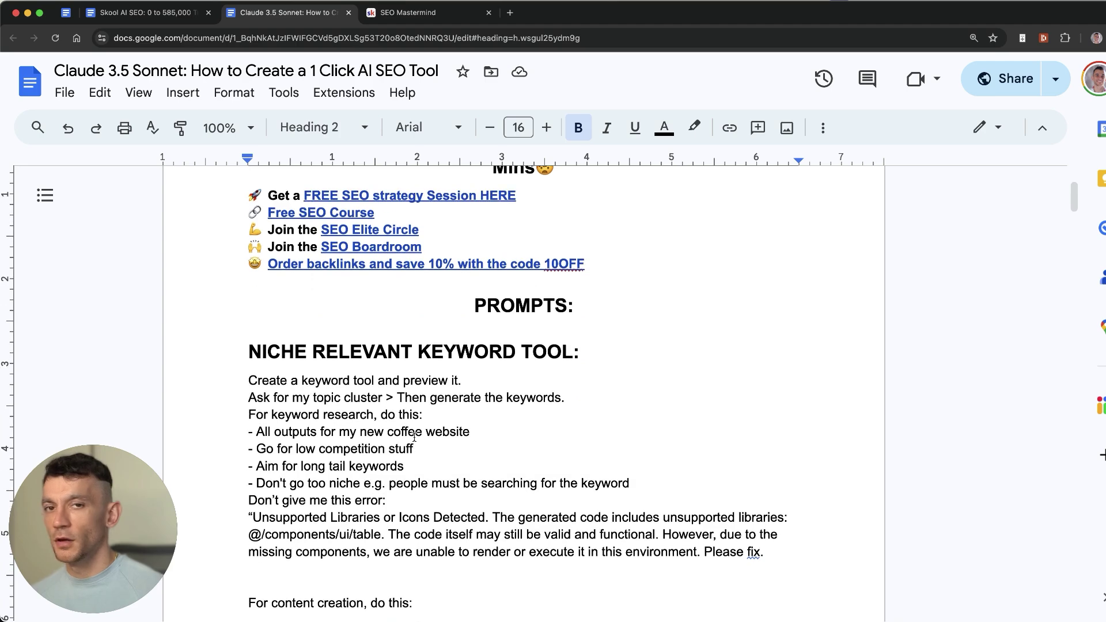
Select the prompt text in the Claude doc and the Claude method link in the outline
scroll(439, 471, down, 1)
drag(208, 325, 797, 516)
scroll(560, 329, up, 1)
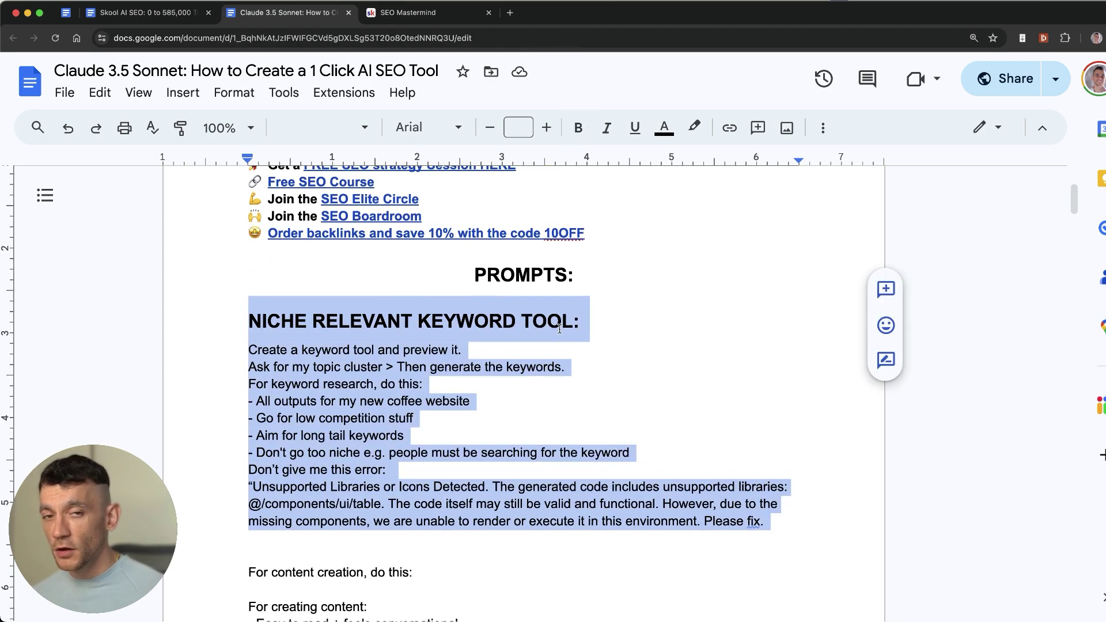
click(168, 17)
drag(465, 309, 271, 299)
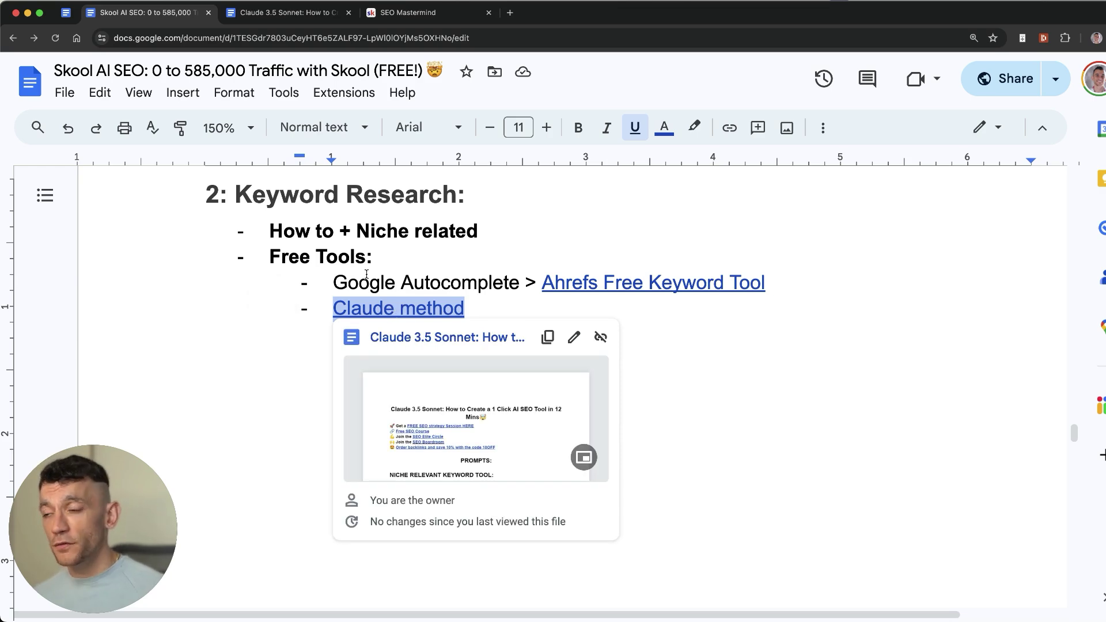
Select the prompts from PROMPTS through 'Please fix.' and close the Claude 3.5 Sonnet document
click(281, 13)
drag(234, 331, 806, 562)
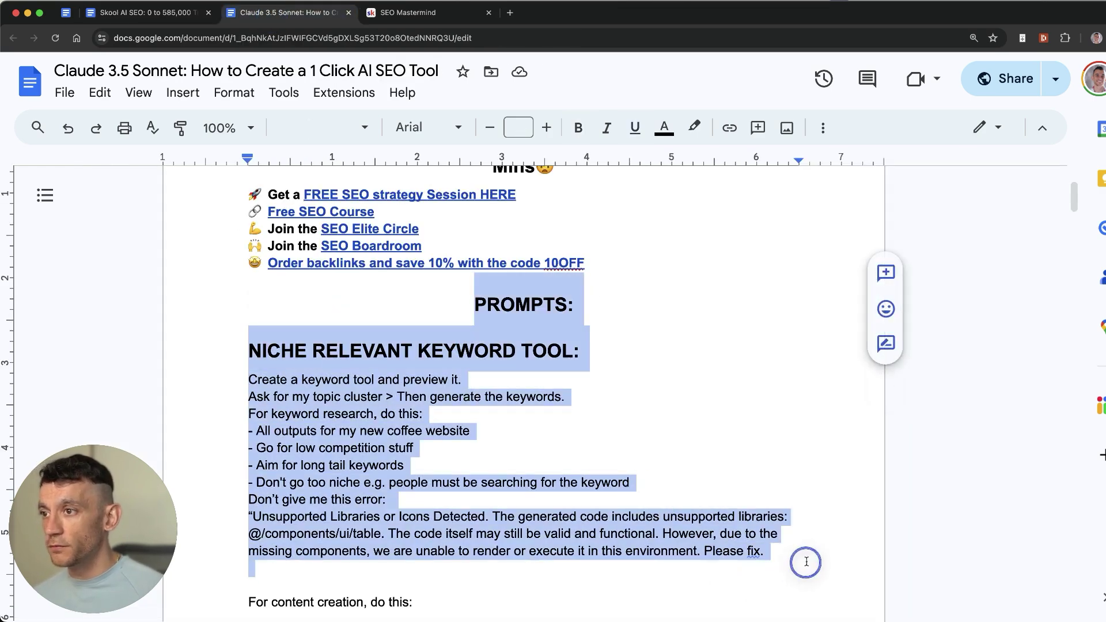
scroll(806, 562, up, 3)
key(super+w)
scroll(374, 284, up, 10)
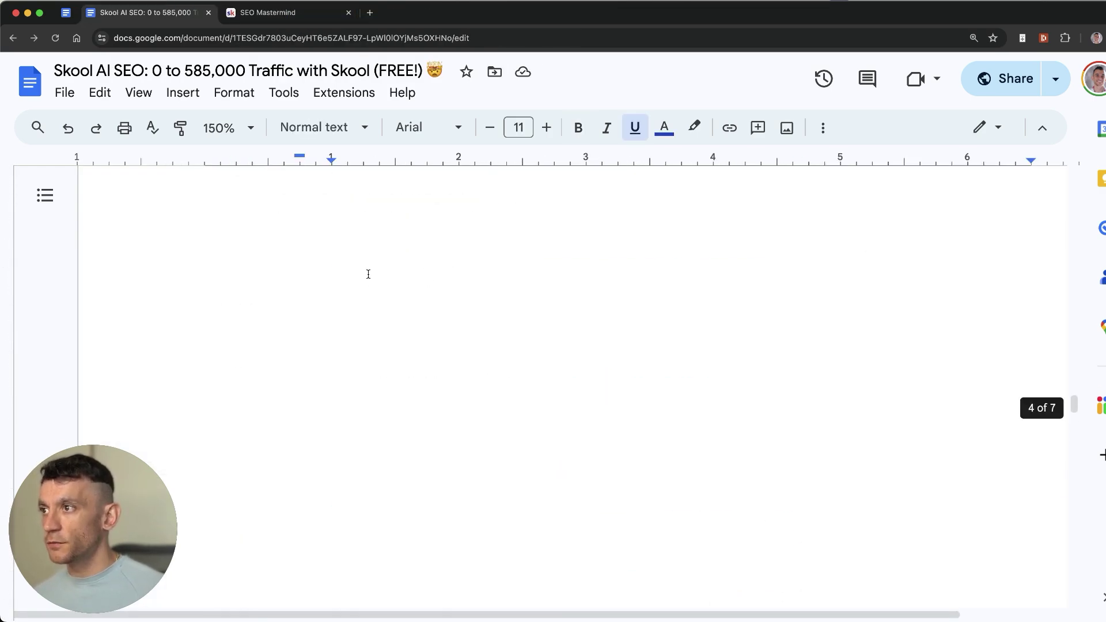
drag(184, 242, 564, 424)
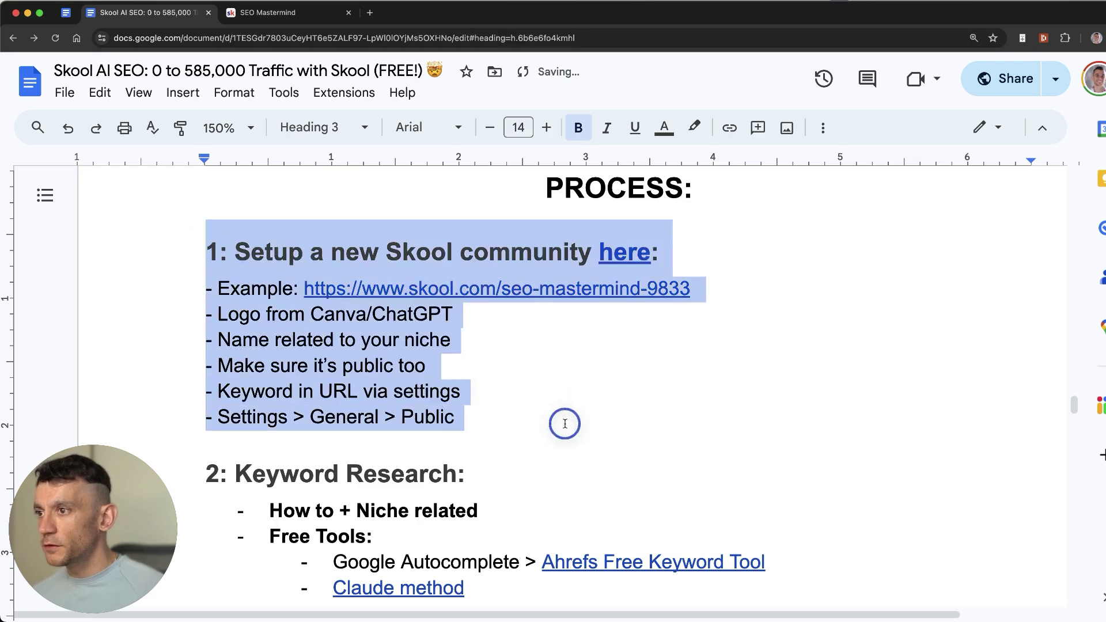
scroll(549, 418, down, 4)
drag(167, 277, 526, 375)
click(526, 375)
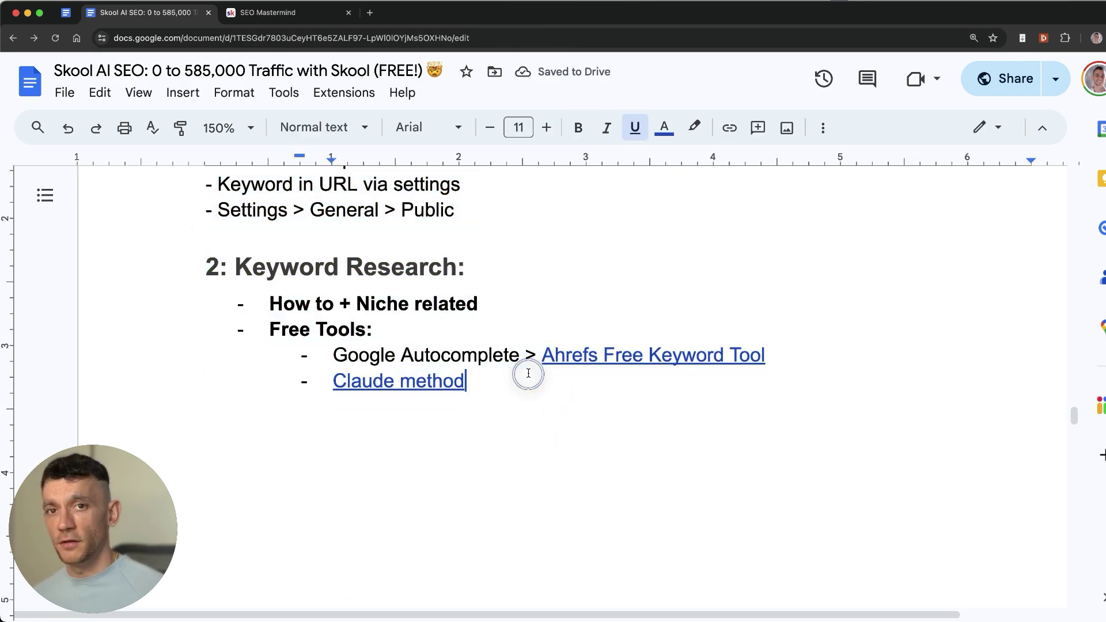
scroll(517, 267, down, 10)
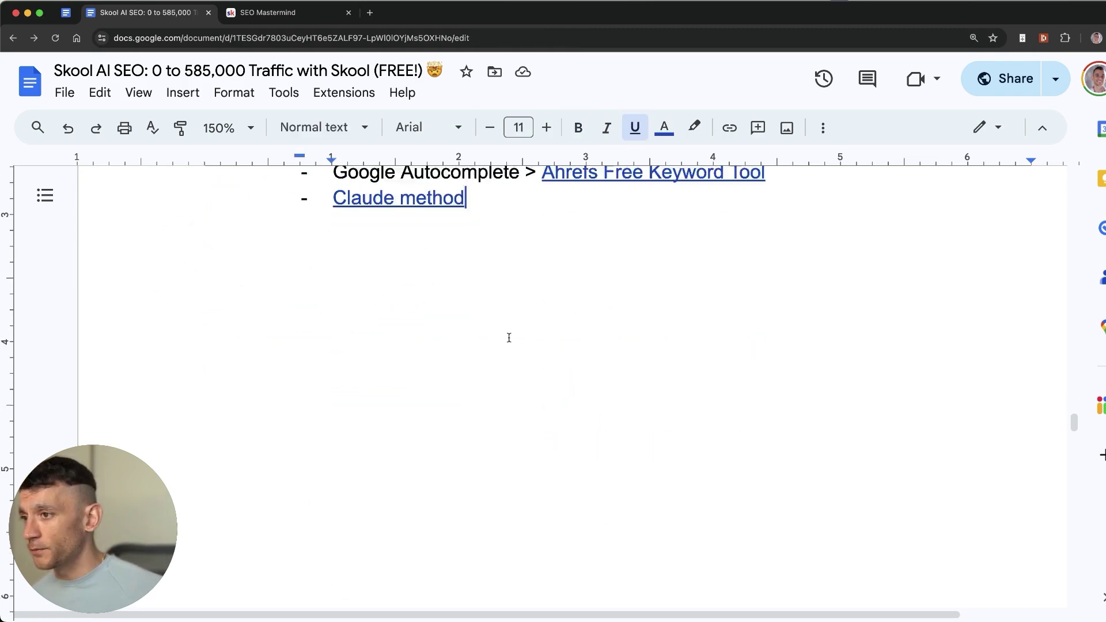
click(285, 236)
scroll(285, 235, up, 1)
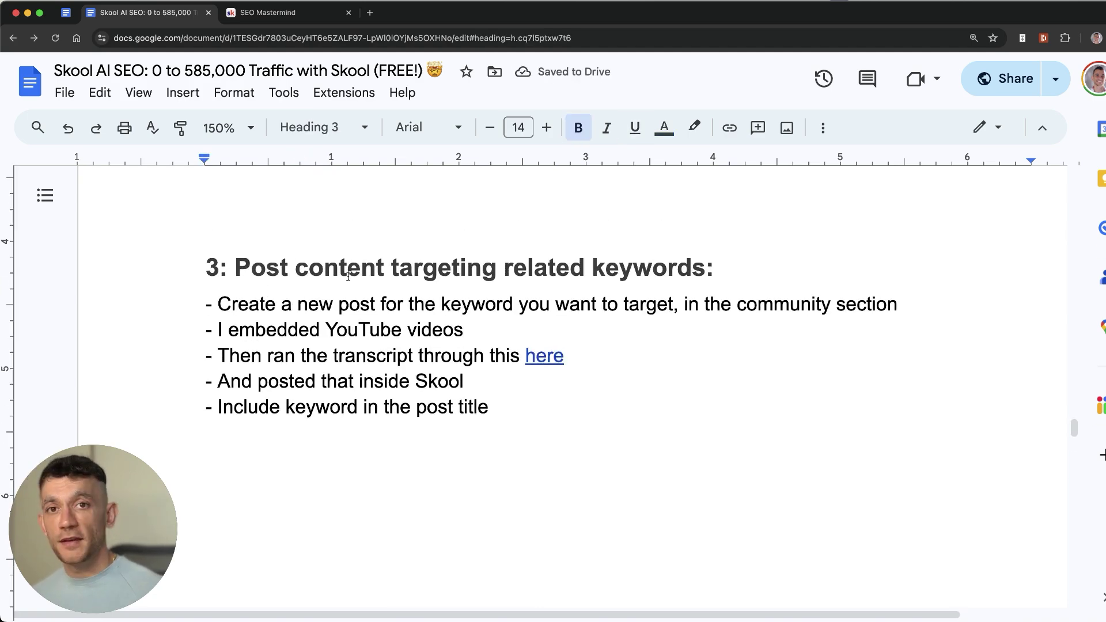
key(ctrl+z)
key(ctrl+shift+z)
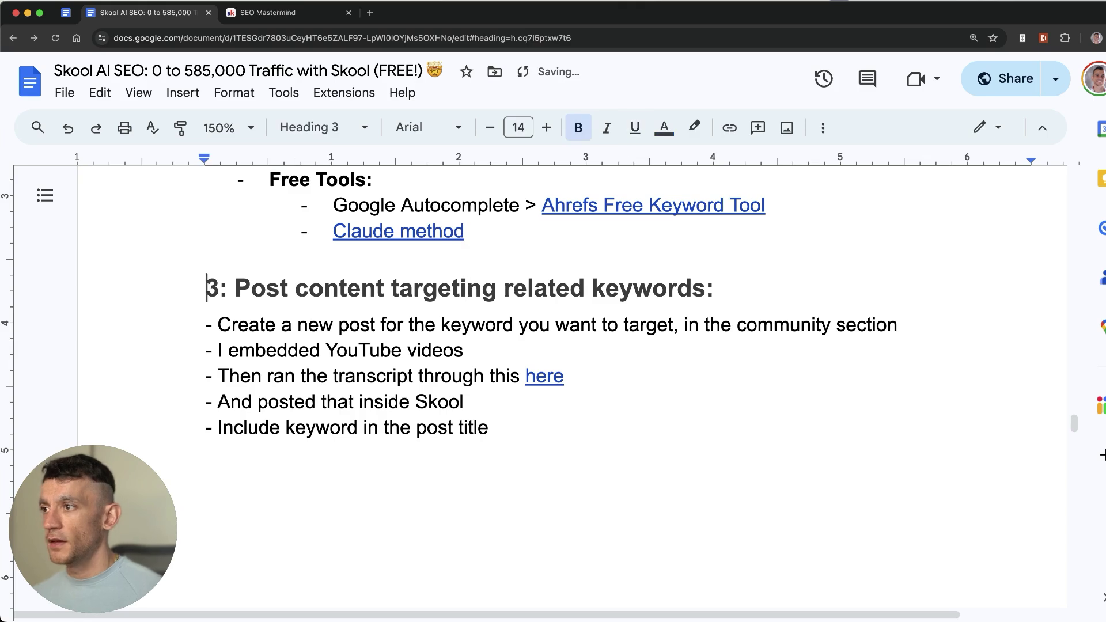
drag(192, 321, 905, 330)
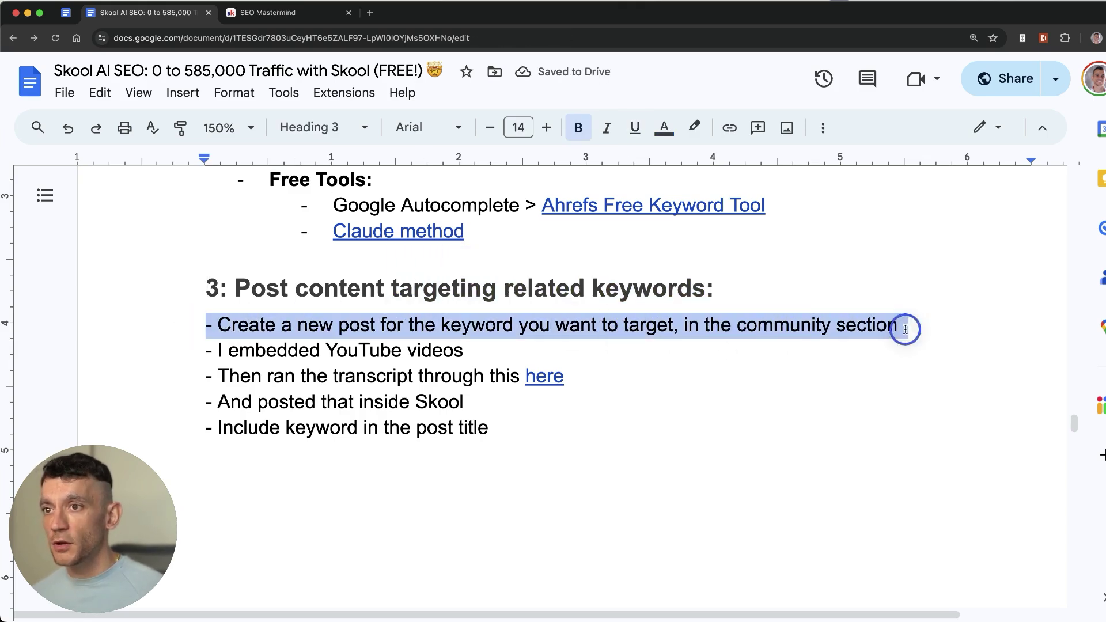
click(232, 15)
Start a new SEO Mastermind community post, then discard it without publishing
scroll(331, 220, down, 1)
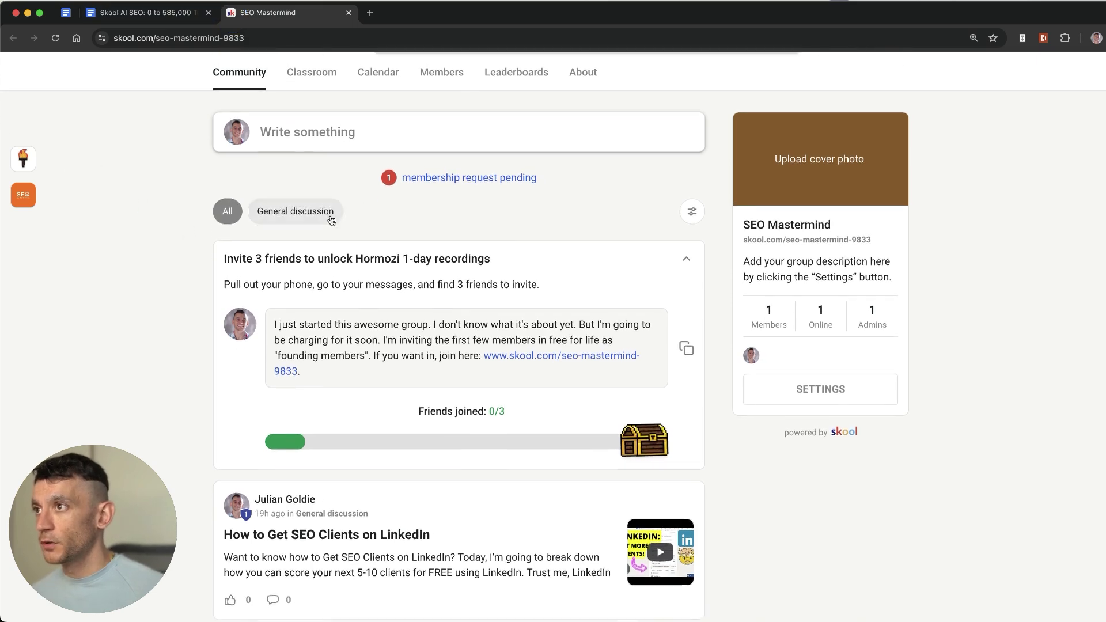
scroll(333, 196, up, 1)
click(337, 167)
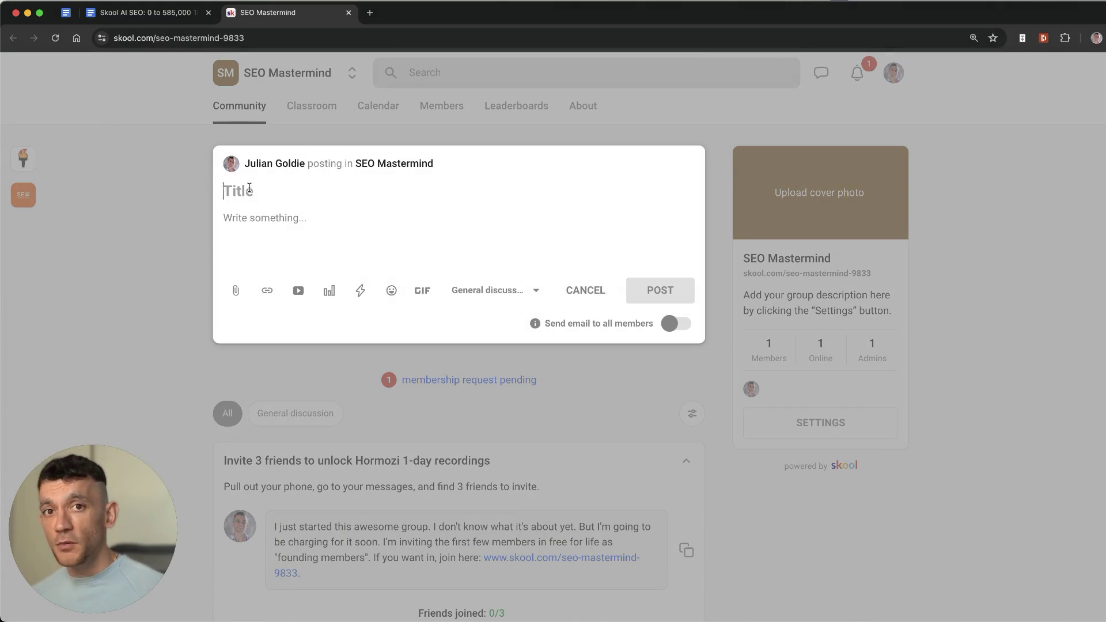
click(261, 219)
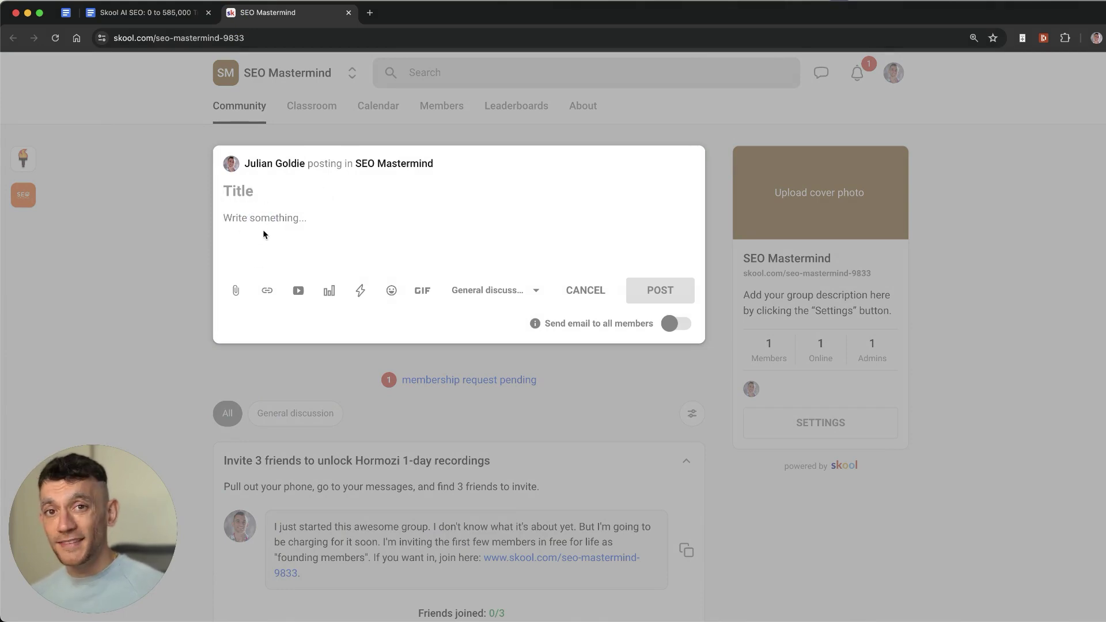
click(151, 12)
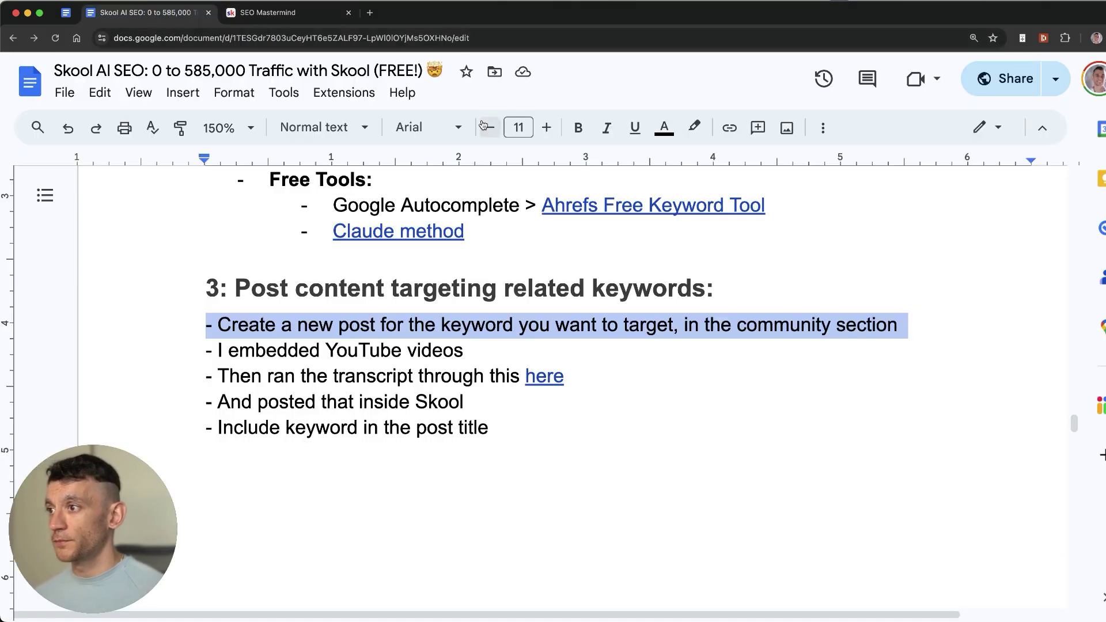
click(282, 12)
click(57, 266)
Open the 'How to Find Related Entities SEO' post, expand it, and highlight its step 1
scroll(221, 363, down, 6)
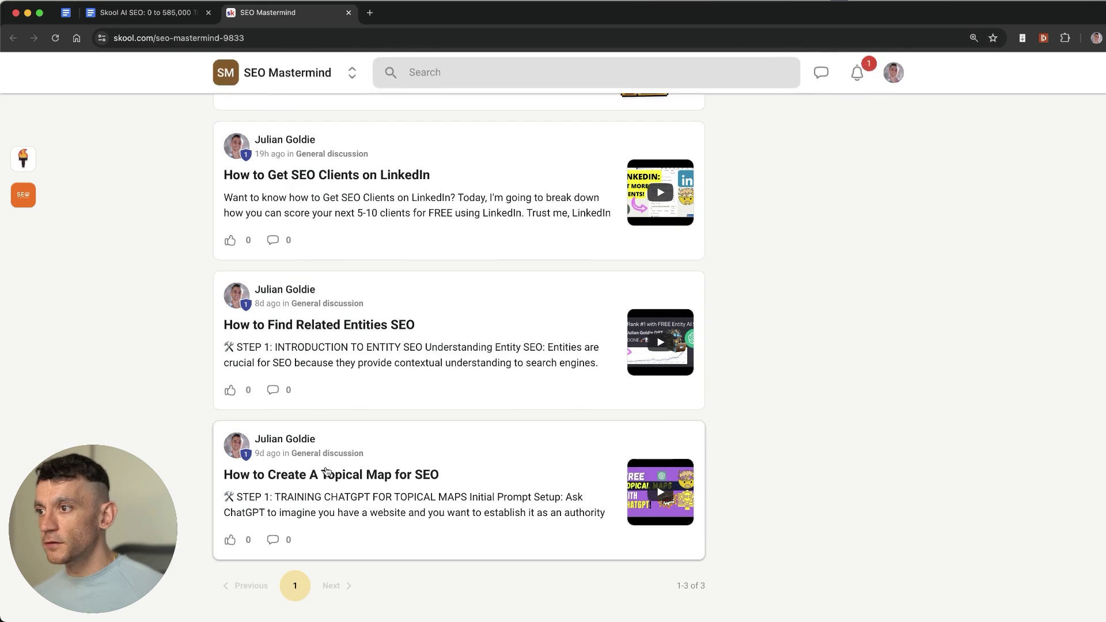
click(516, 341)
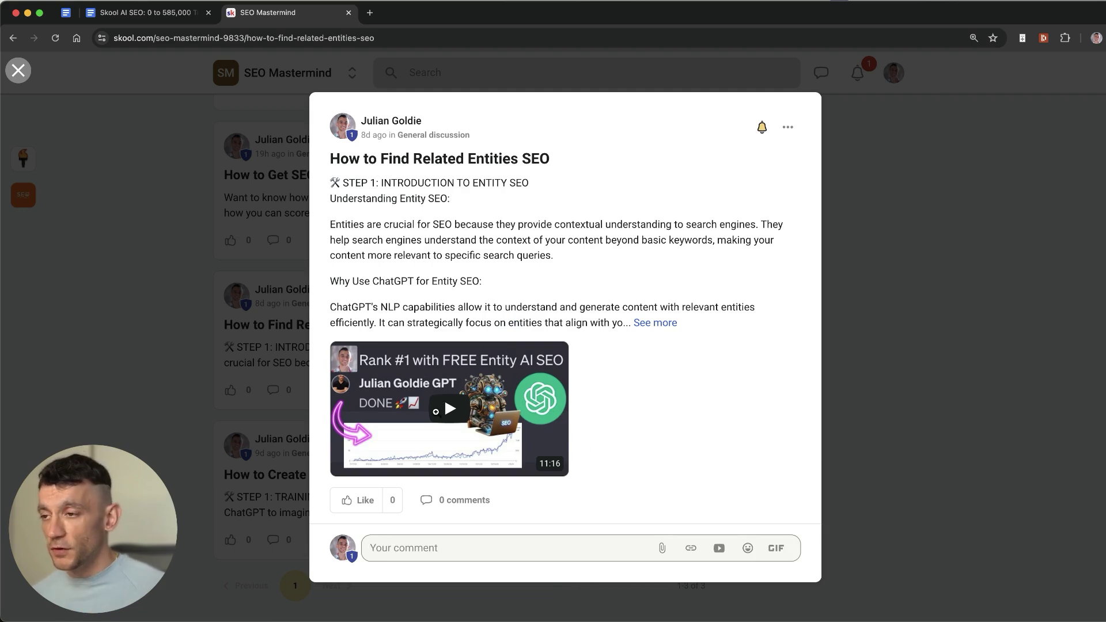
click(655, 322)
scroll(659, 320, down, 10)
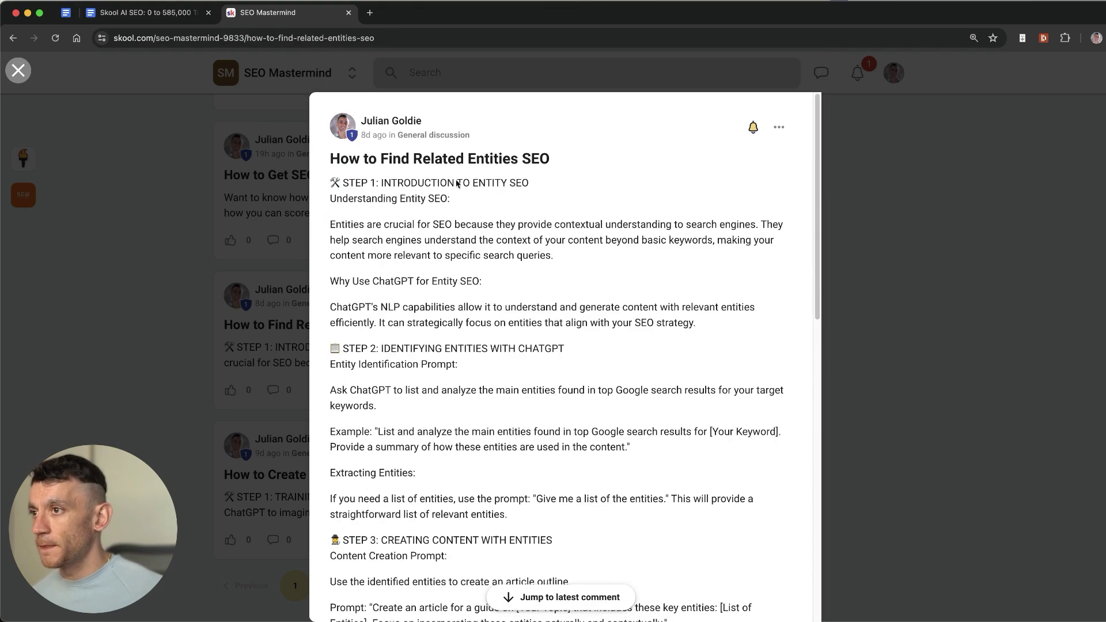
drag(338, 244, 444, 398)
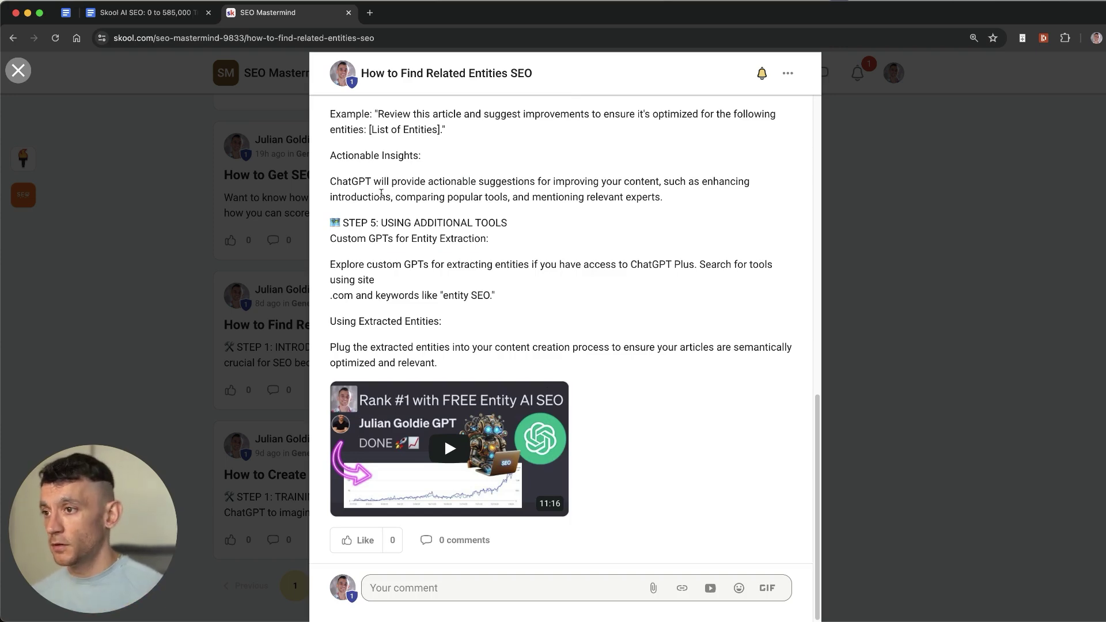
Play the post's YouTube video, show its transcript, and select the transcript text
click(450, 449)
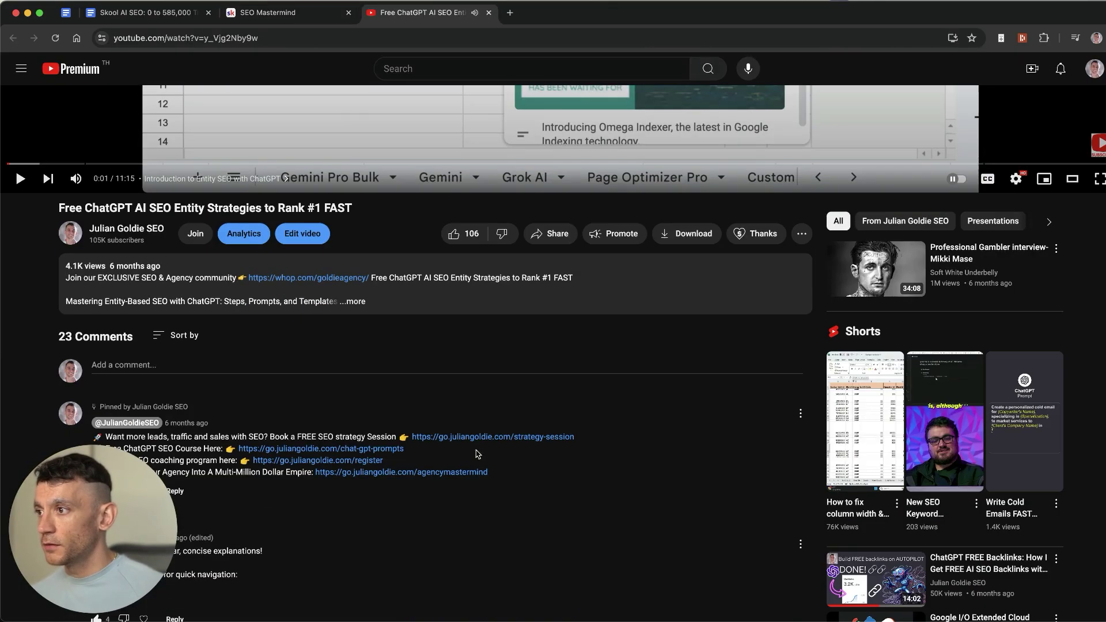
click(513, 305)
scroll(514, 306, down, 15)
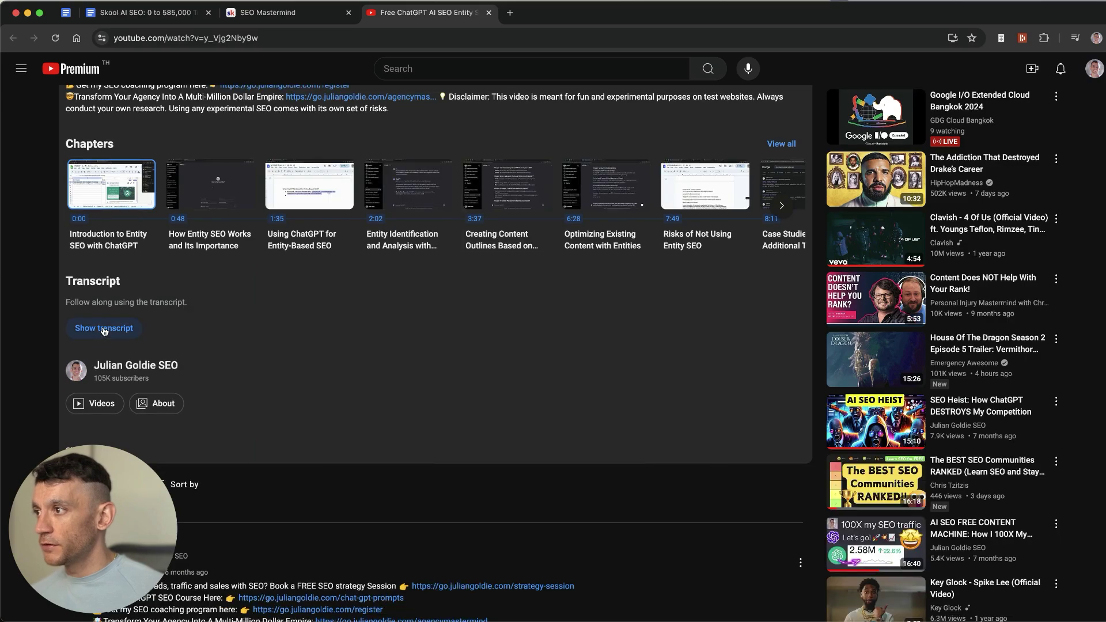
click(104, 328)
drag(941, 218, 1003, 328)
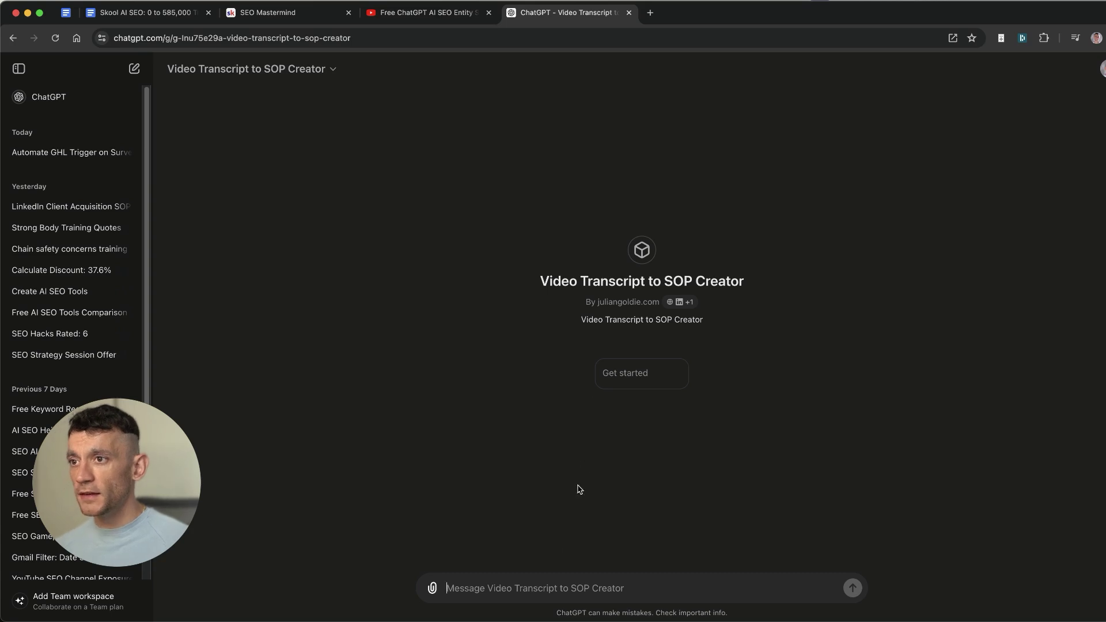
Paste the transcript into SOP Creator with the request 'Do your magic on this' above it
key(super+v)
key(shift+Return)
key(shift+Return)
key(Up)
key(Up)
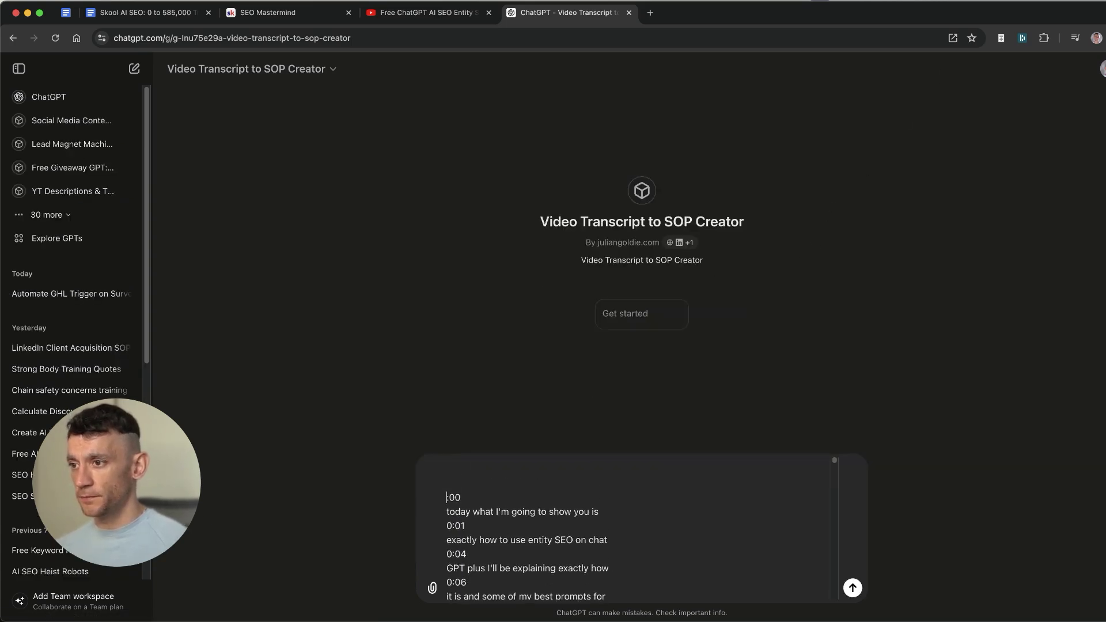
text(Do your)
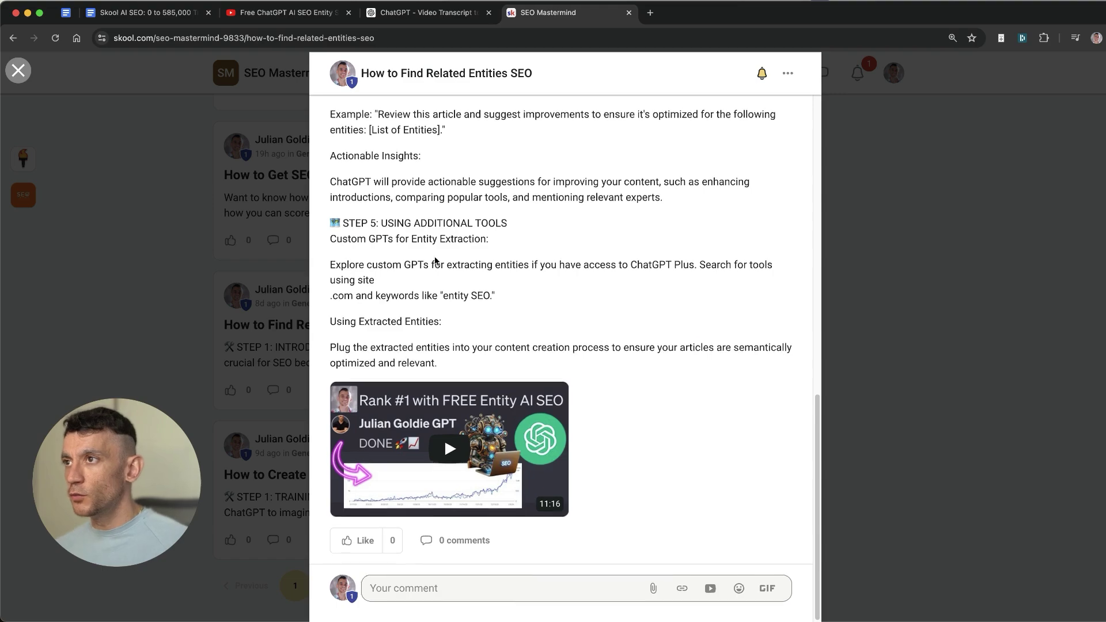
scroll(450, 331, up, 10)
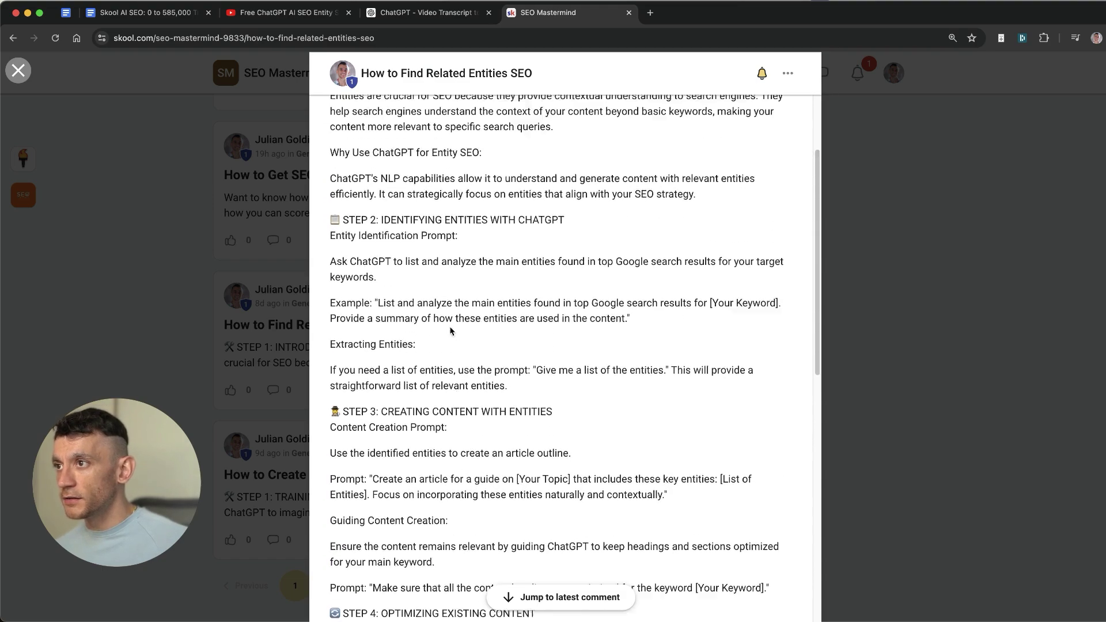
Read through the Related Entities post's title, steps and entity extraction tip
scroll(450, 331, up, 3)
drag(318, 192, 410, 374)
click(409, 373)
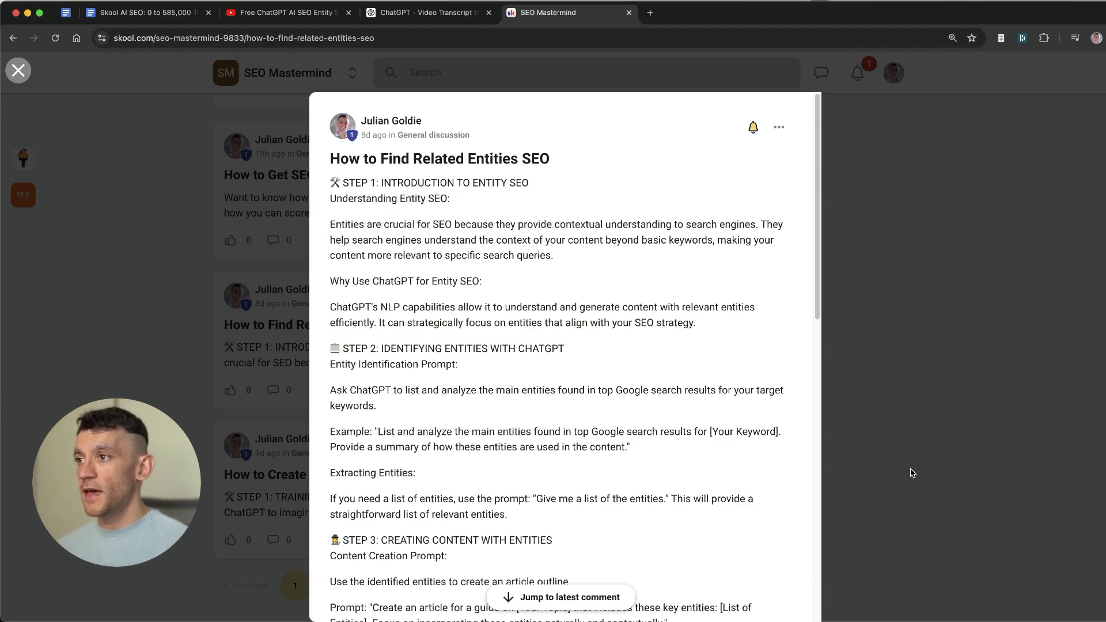
drag(329, 184, 747, 323)
click(747, 323)
scroll(690, 311, down, 1)
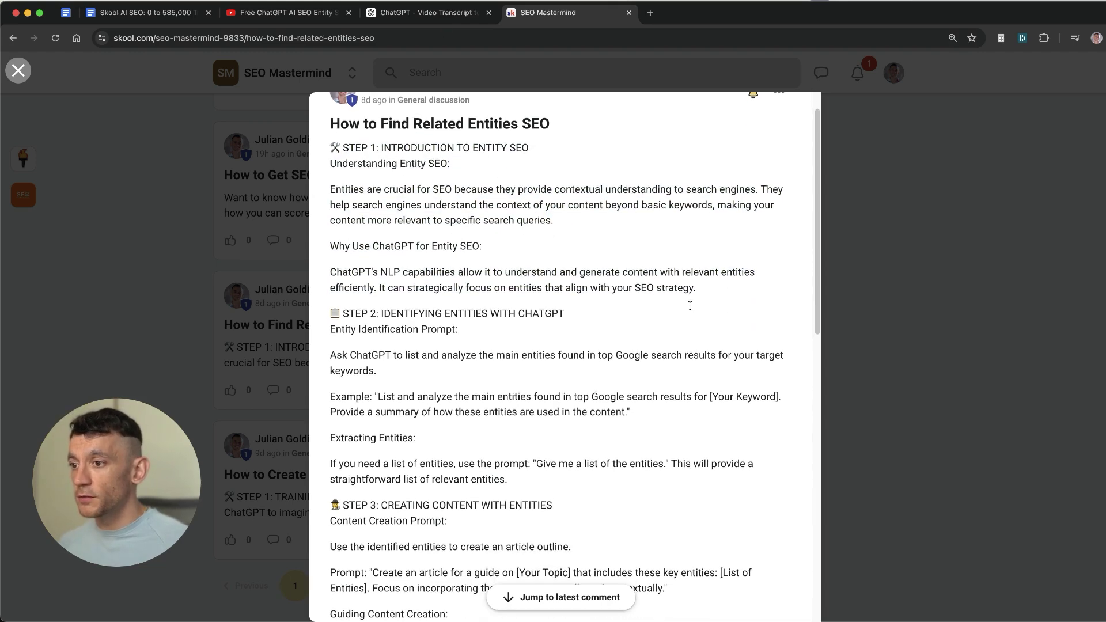
scroll(482, 174, up, 1)
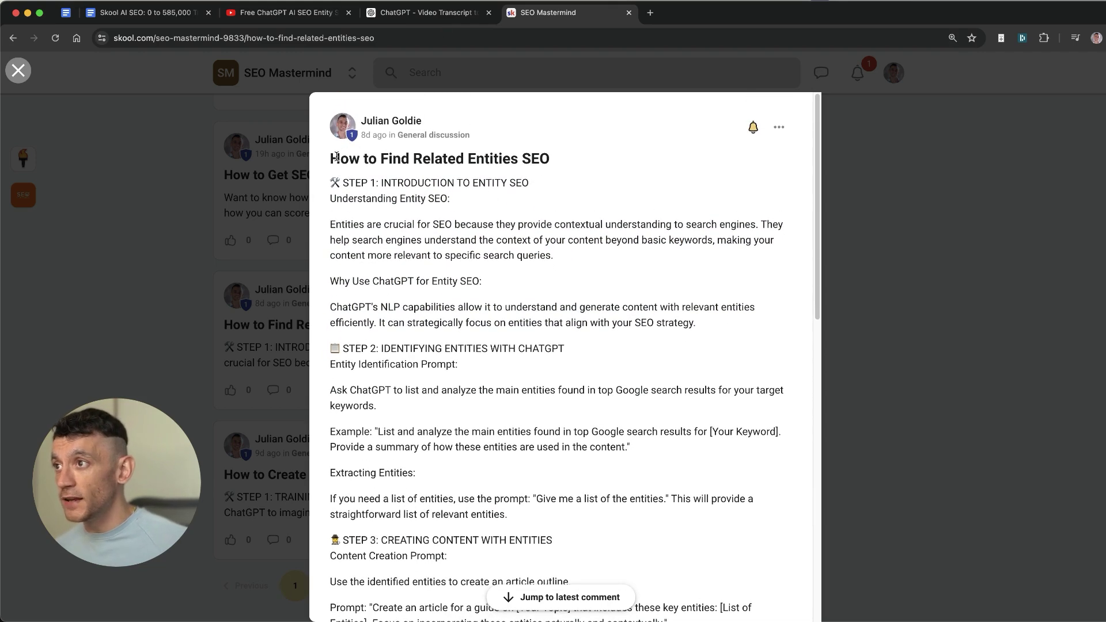
drag(337, 156, 582, 167)
click(626, 169)
scroll(595, 353, down, 10)
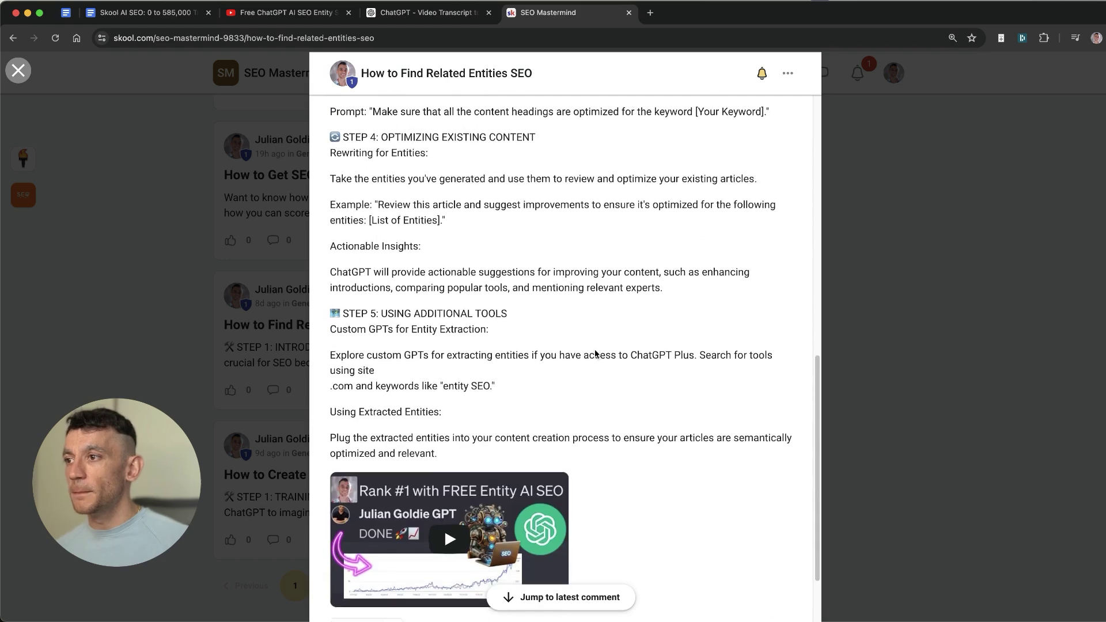
scroll(595, 353, down, 2)
scroll(589, 361, up, 10)
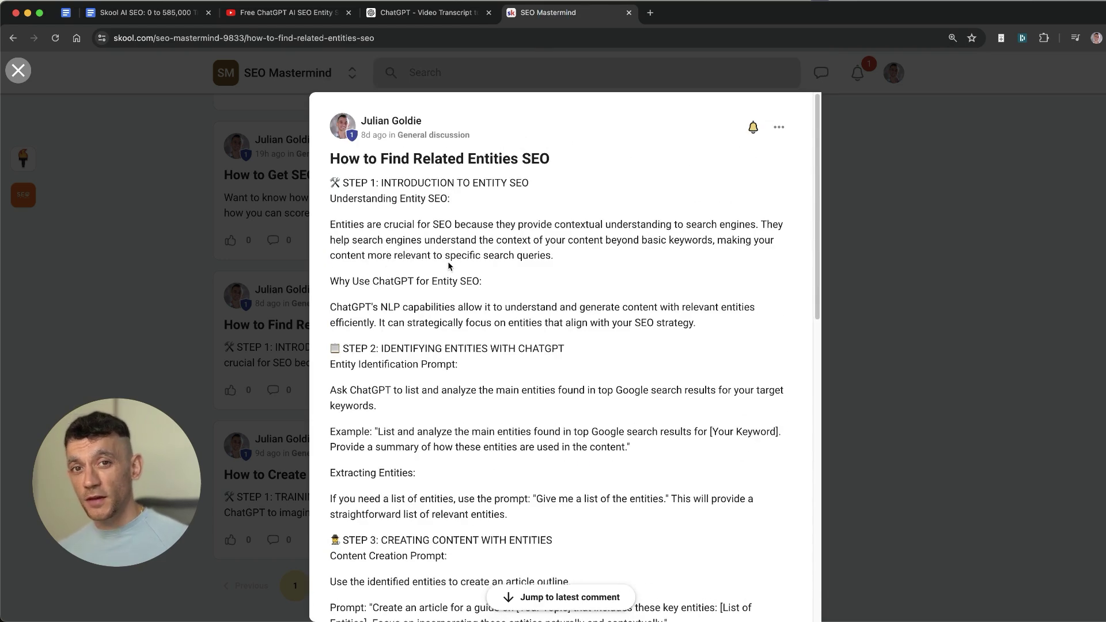
Select the 'SOP for Using Entity SEO with ChatGPT' response and return to the outline
key(ctrl+shift+Tab)
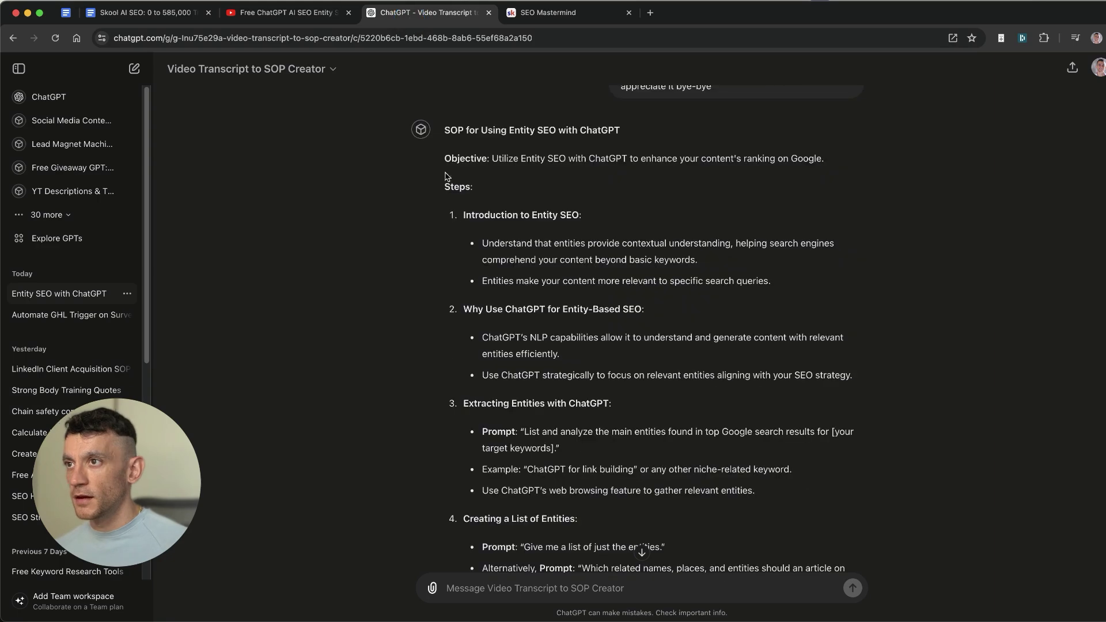
drag(441, 126, 689, 512)
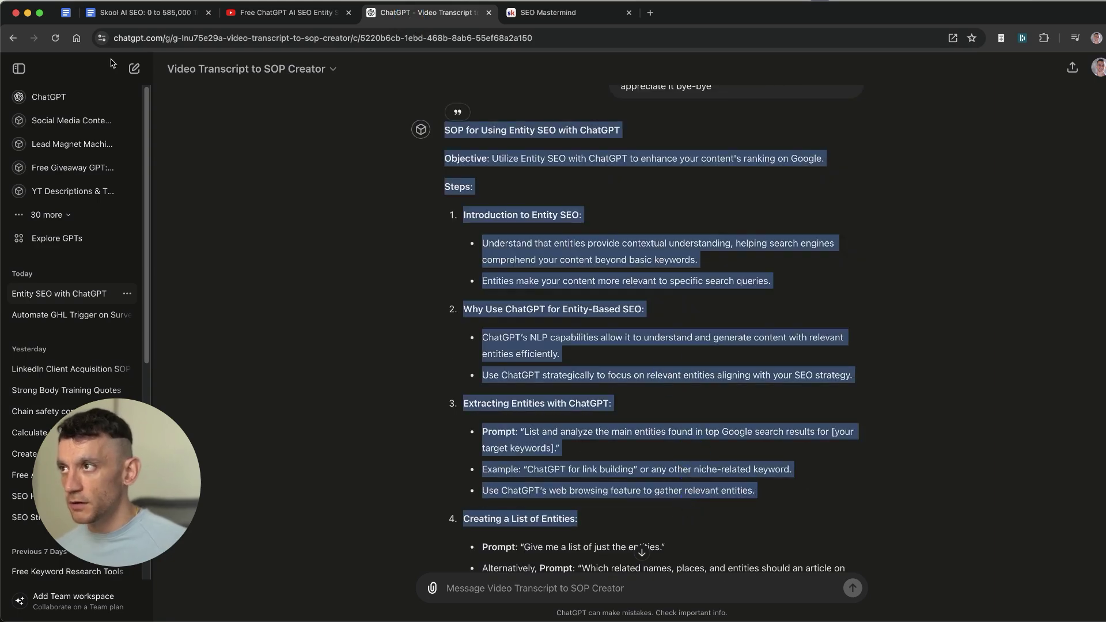
click(147, 12)
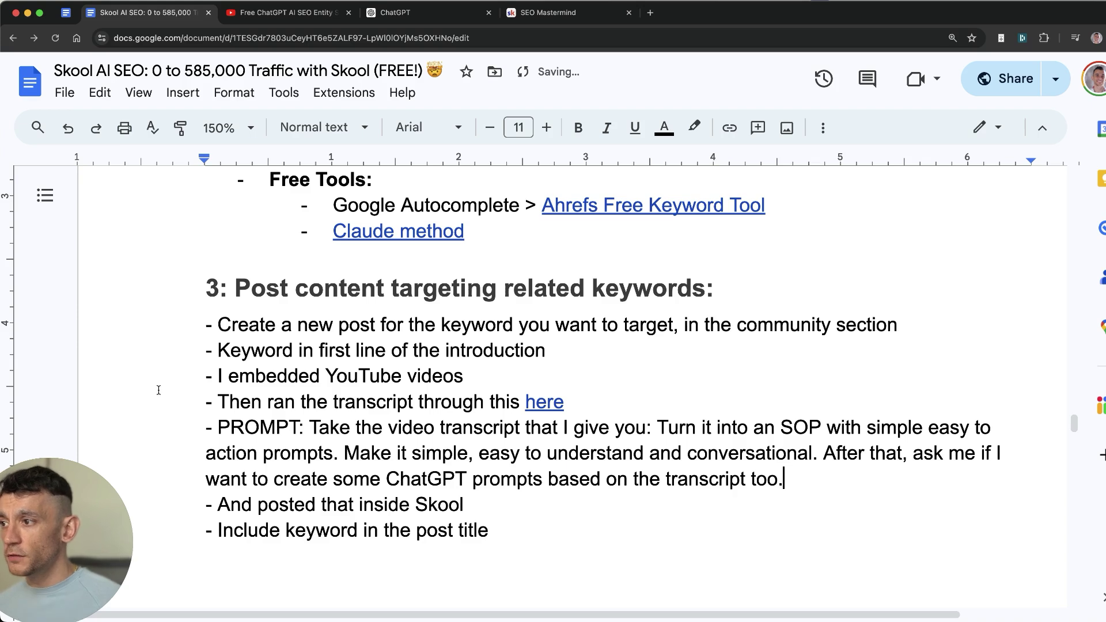
Bold the '- PROMPT' label in section 3 of the outline
click(282, 406)
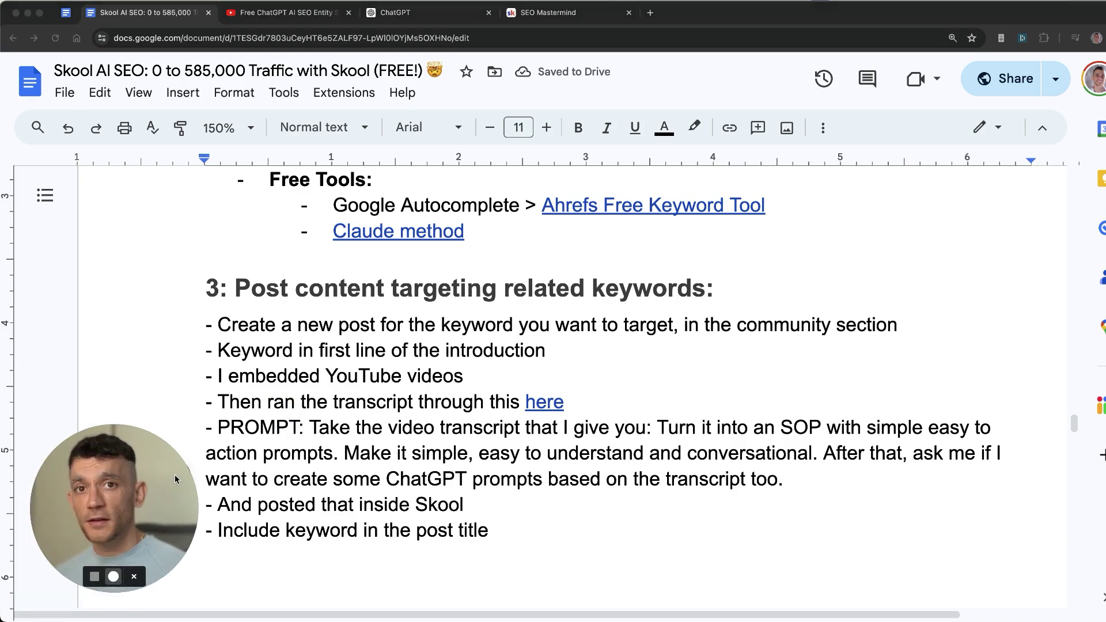
drag(296, 449, 206, 448)
key(super+b)
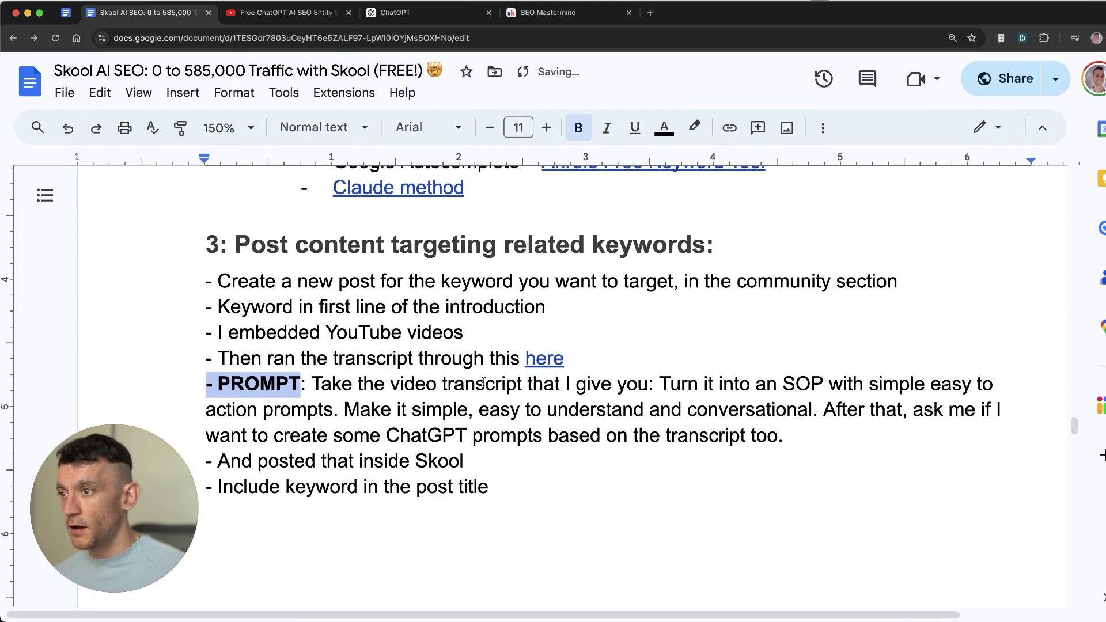
Review section 3's prompt paragraph and posting steps, then show the Skool Related Entities post
triple_click(484, 383)
click(377, 357)
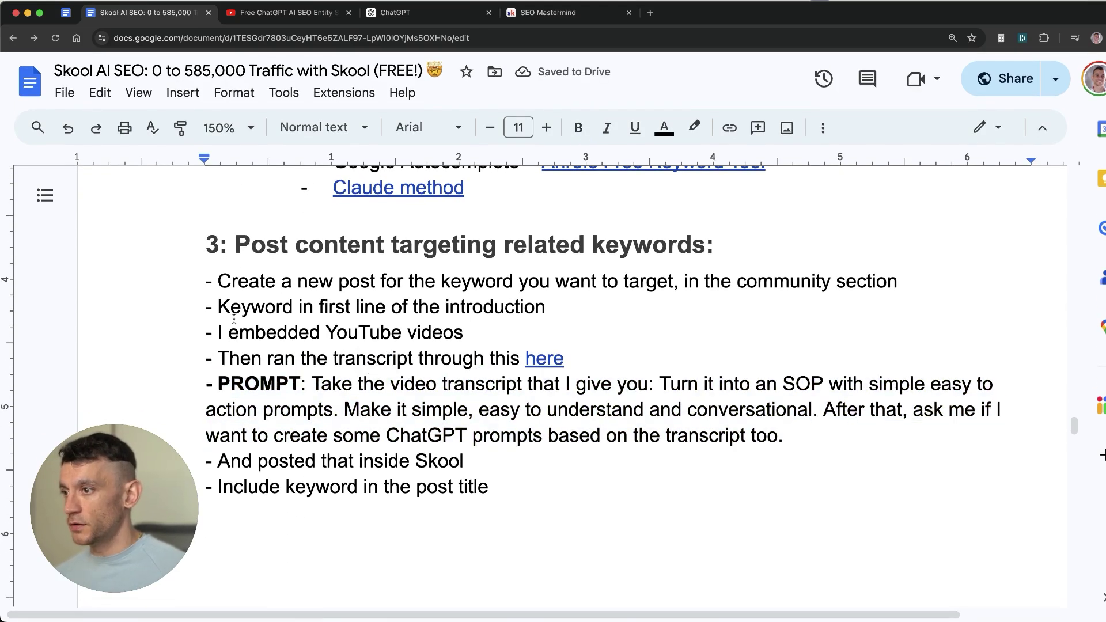
drag(200, 282, 534, 462)
key(Right)
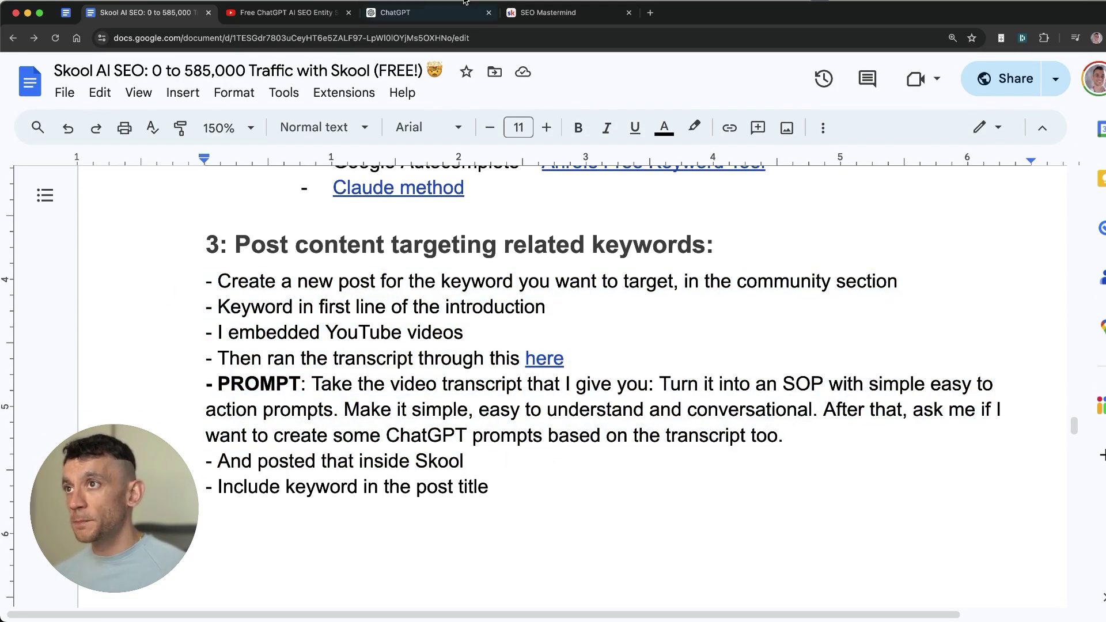
click(577, 12)
scroll(480, 231, down, 10)
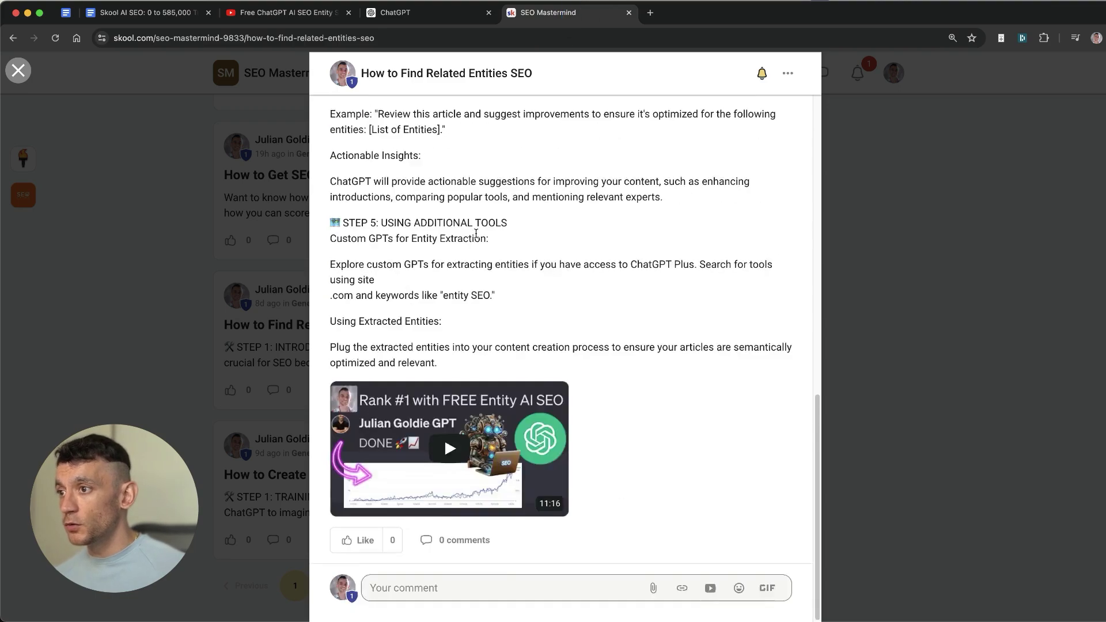
Reopen the How to Find Related Entities SEO post, expand it, and highlight from Understanding Entity SEO onward
click(271, 168)
drag(171, 26, 429, 12)
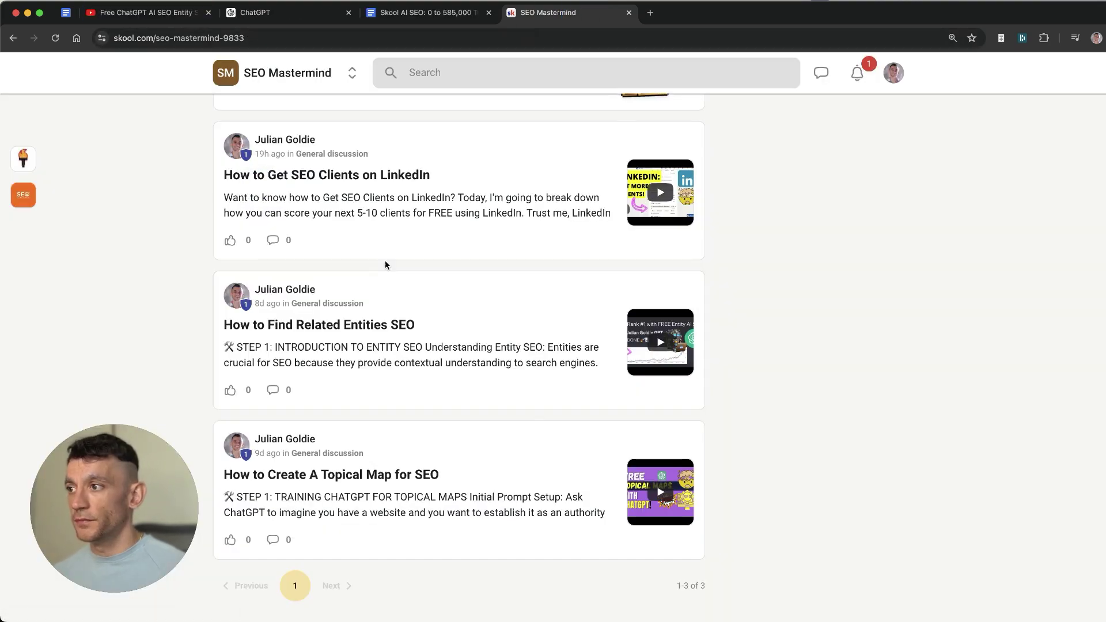
click(419, 309)
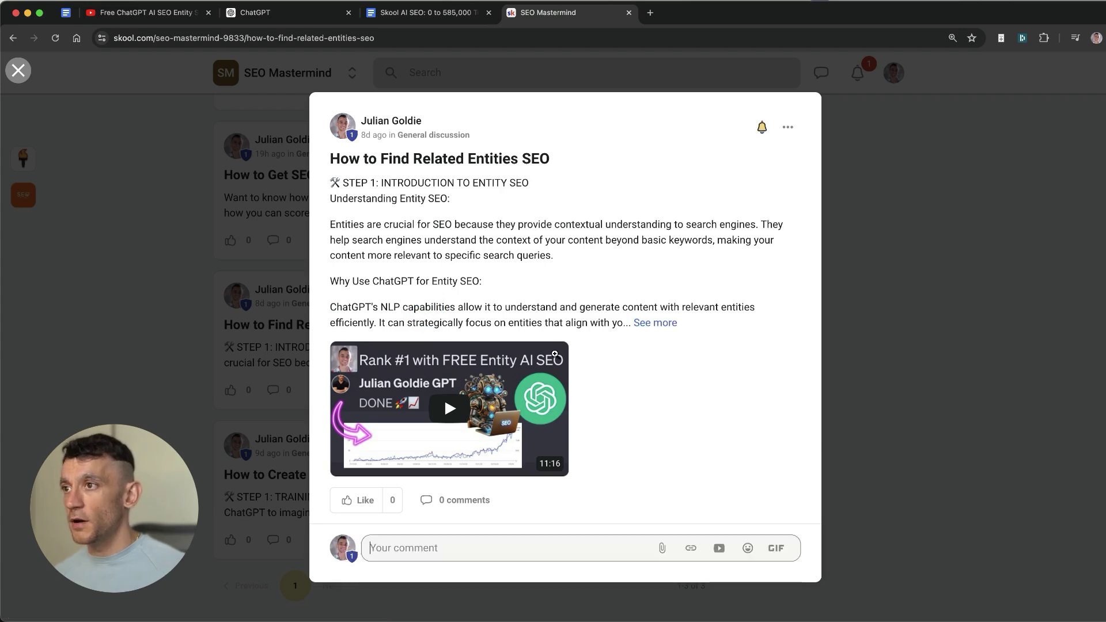
click(565, 263)
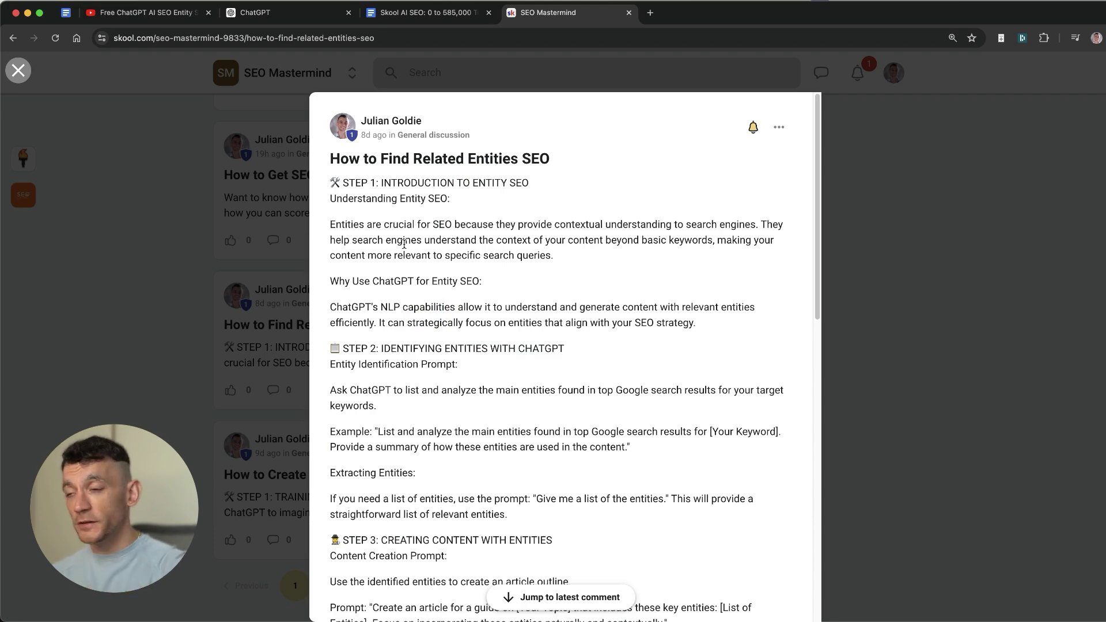
scroll(576, 346, down, 1)
drag(736, 455, 330, 192)
Scroll the outline from PROCESS to the Indexing section, then return to the Skool entities post's URL
key(ctrl+shift+Tab)
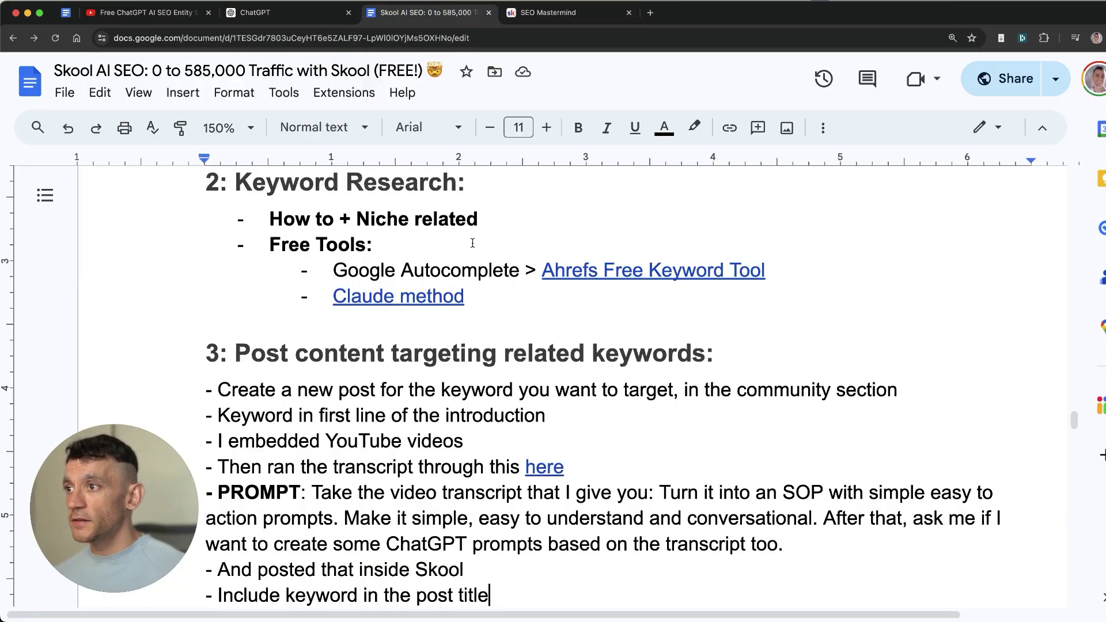
scroll(472, 254, up, 5)
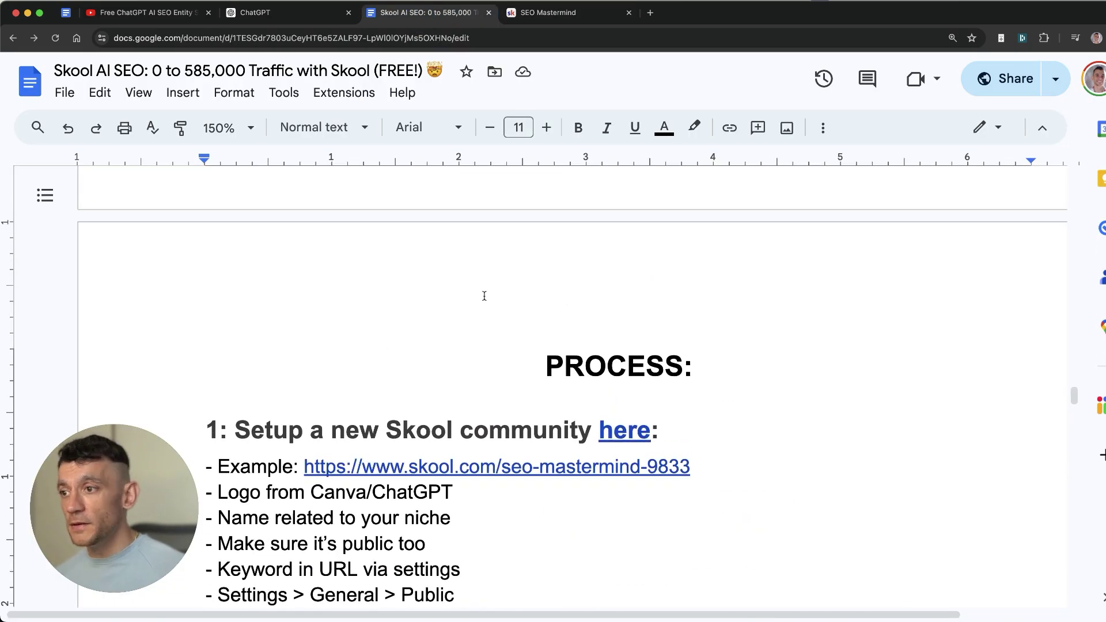
scroll(489, 328, down, 3)
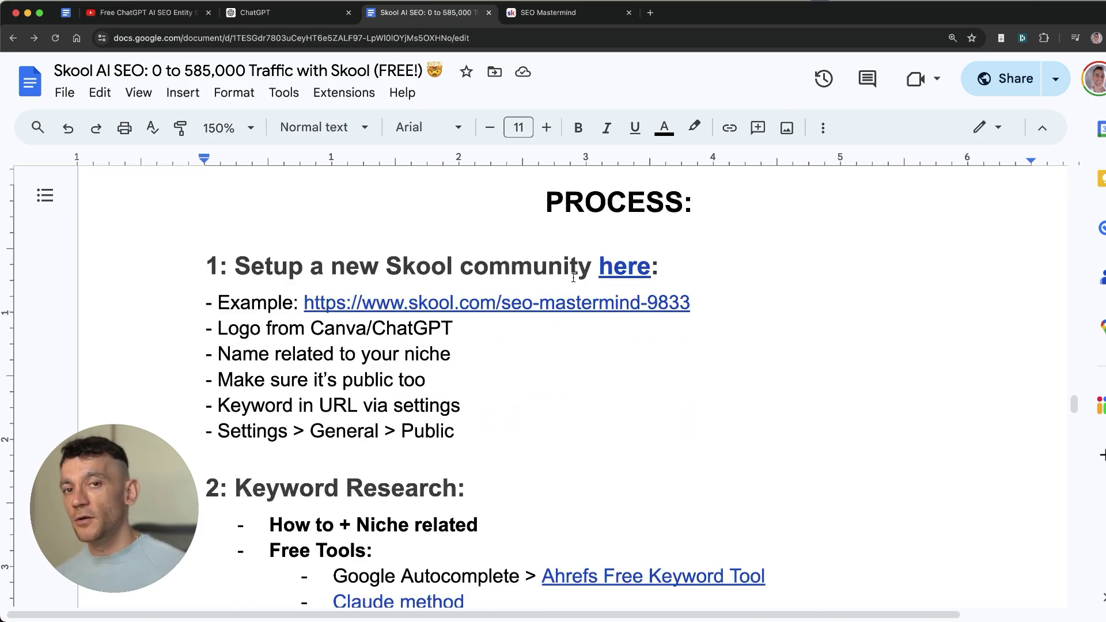
scroll(567, 281, down, 15)
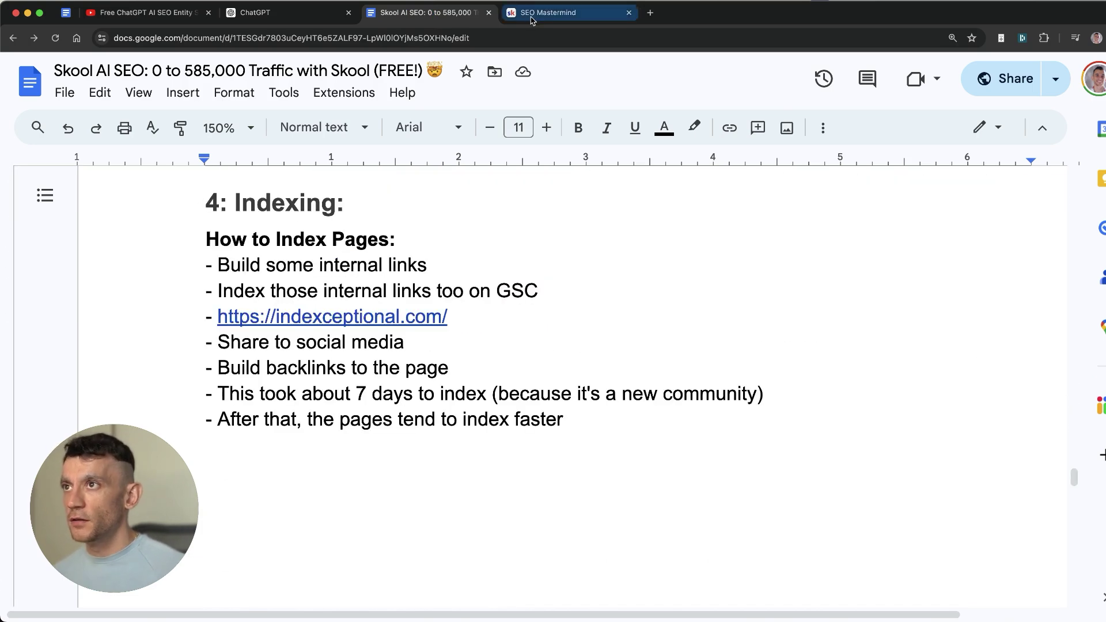
click(531, 16)
click(463, 109)
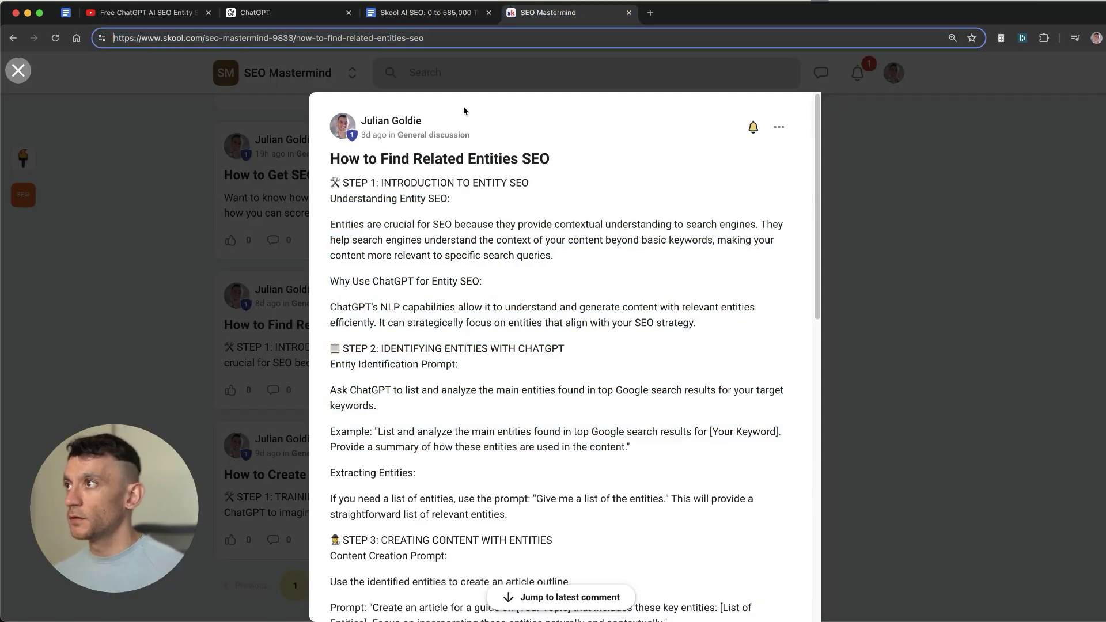
Run a site: Google search on the Skool post URL and confirm the skool.com result appears
text(site:)
key(alt+Return)
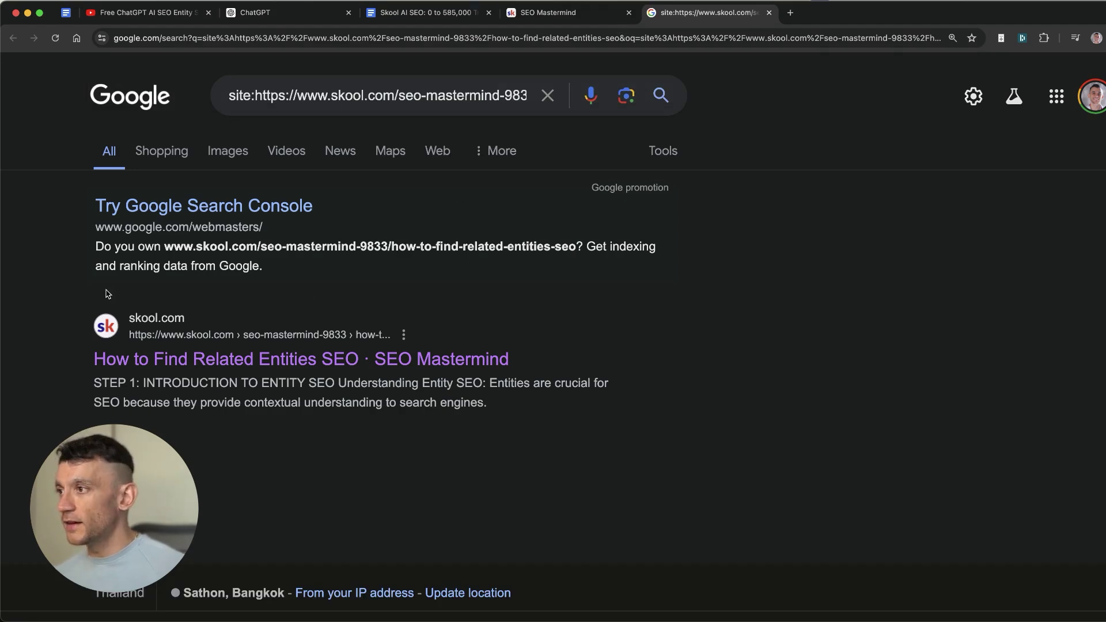
drag(107, 295, 506, 395)
click(496, 383)
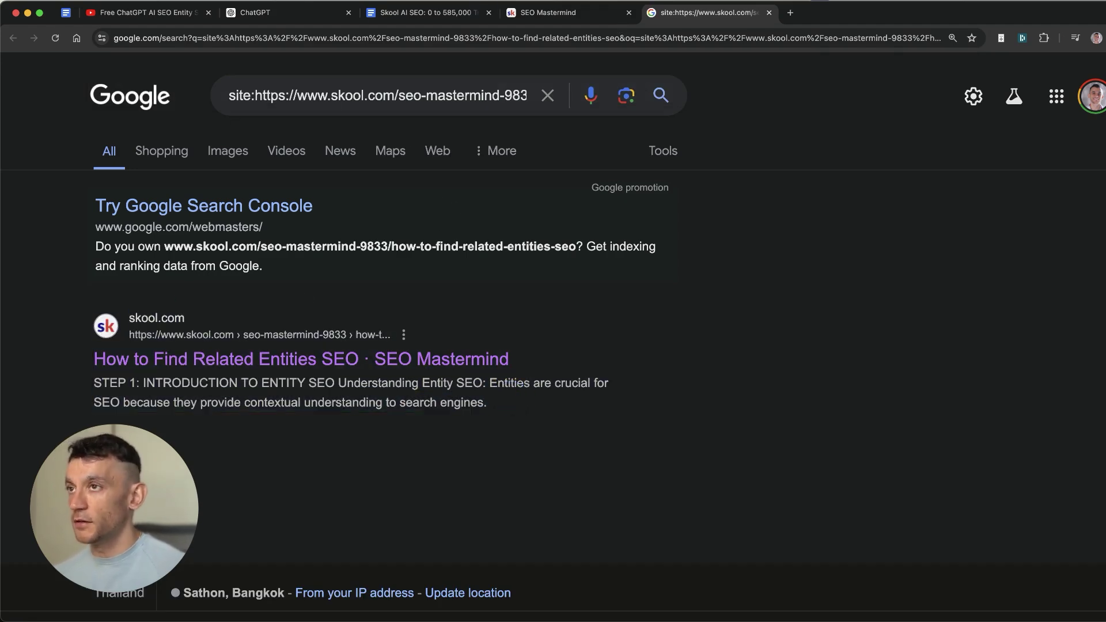
Review the outline's Indexing lines Build some internal links and Share to social media
click(449, 12)
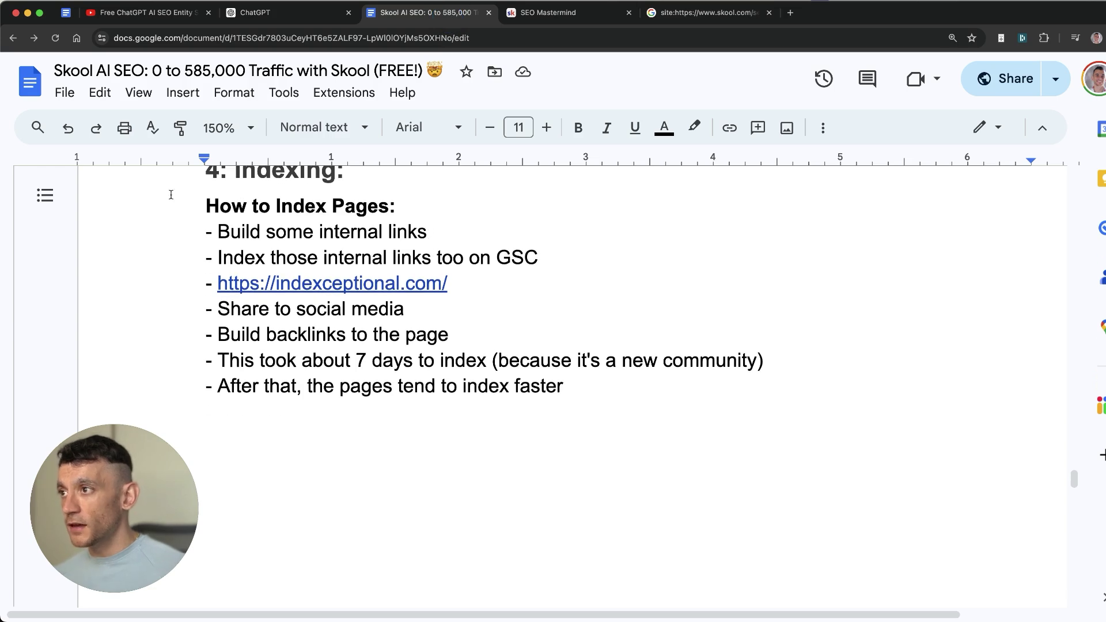
drag(199, 222, 518, 223)
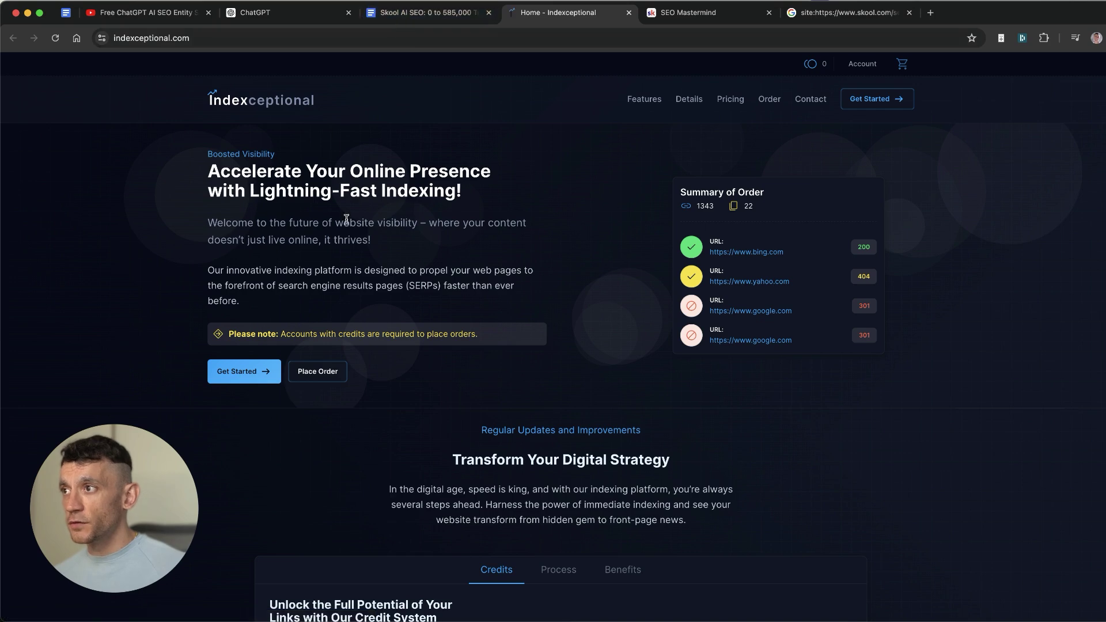
click(424, 15)
drag(236, 283, 411, 284)
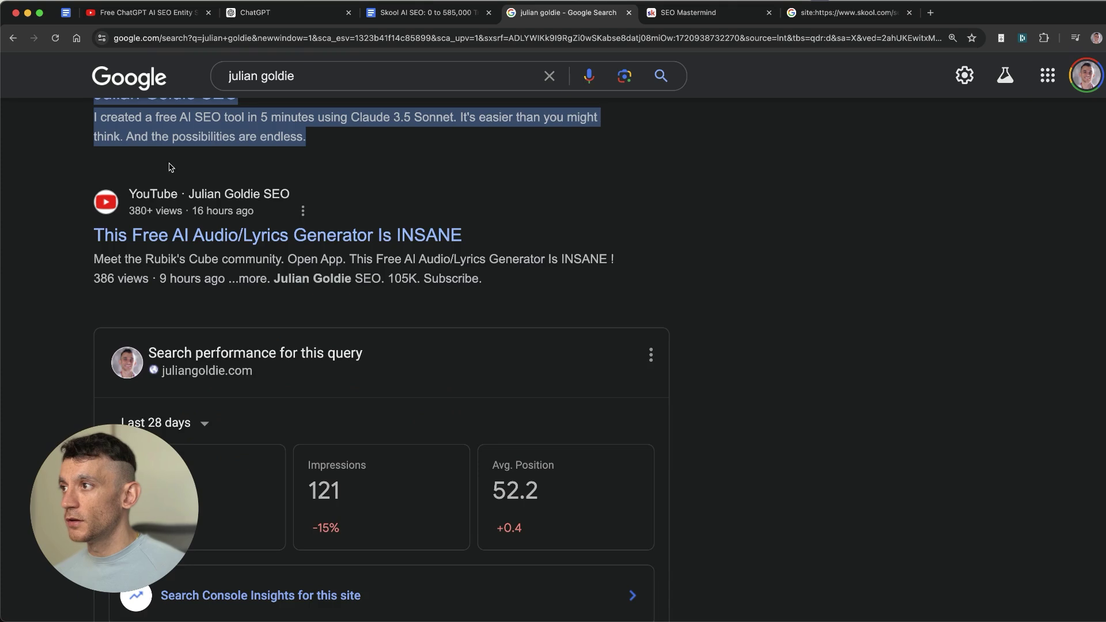
Check the top X result in the creator's past-24-hours search results
drag(242, 87, 238, 71)
scroll(237, 71, up, 1)
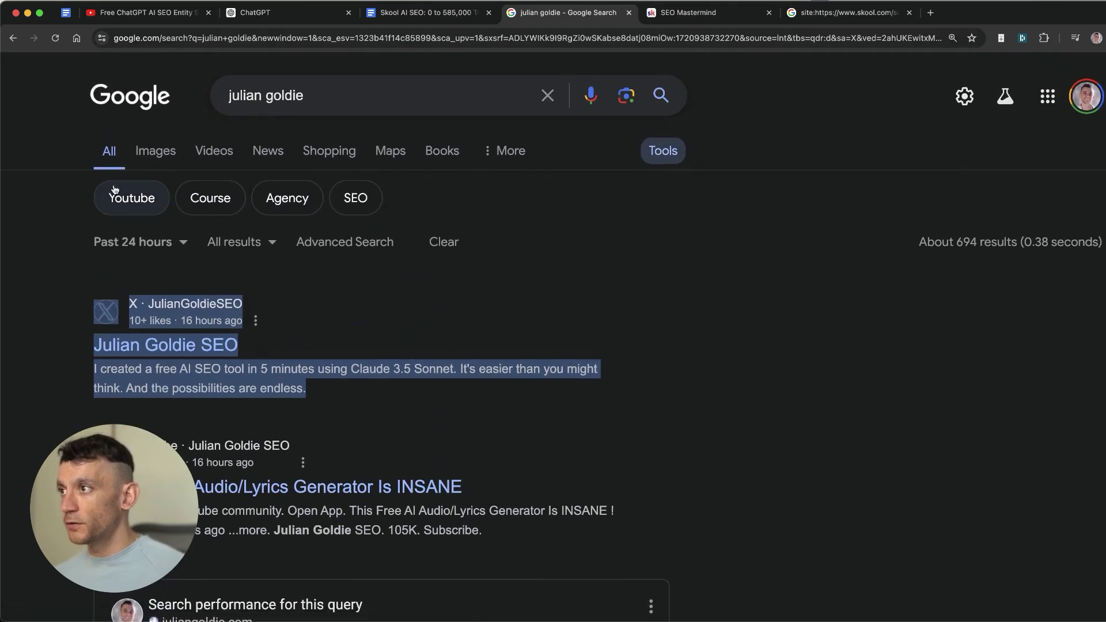
scroll(63, 249, down, 1)
click(62, 254)
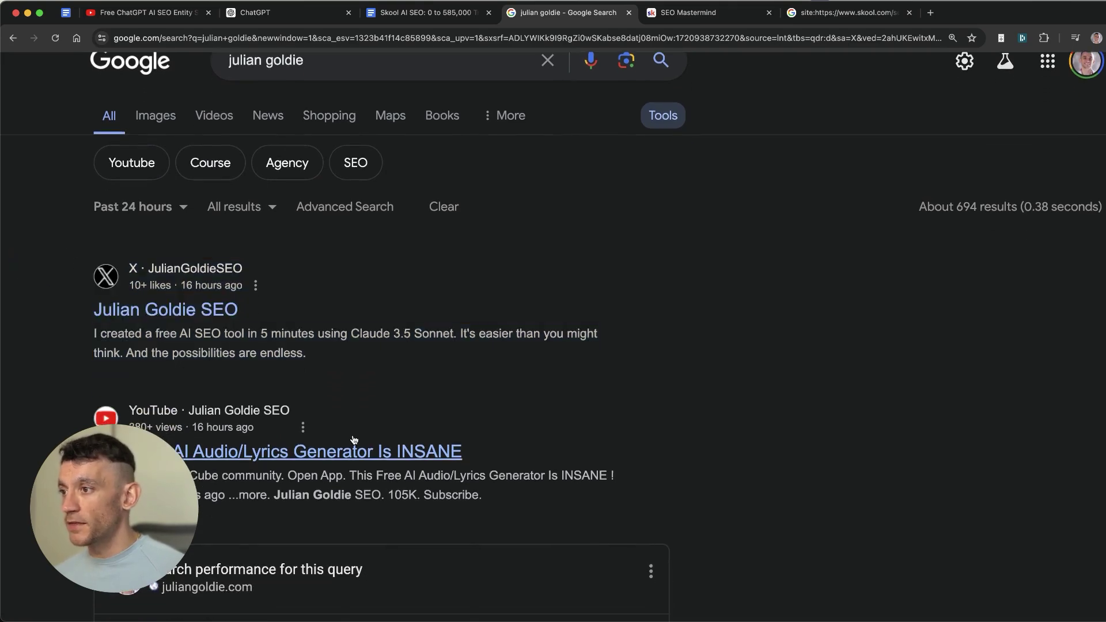
Review the outline's indexing steps through Build backlinks and the 7-days-to-index line
click(426, 12)
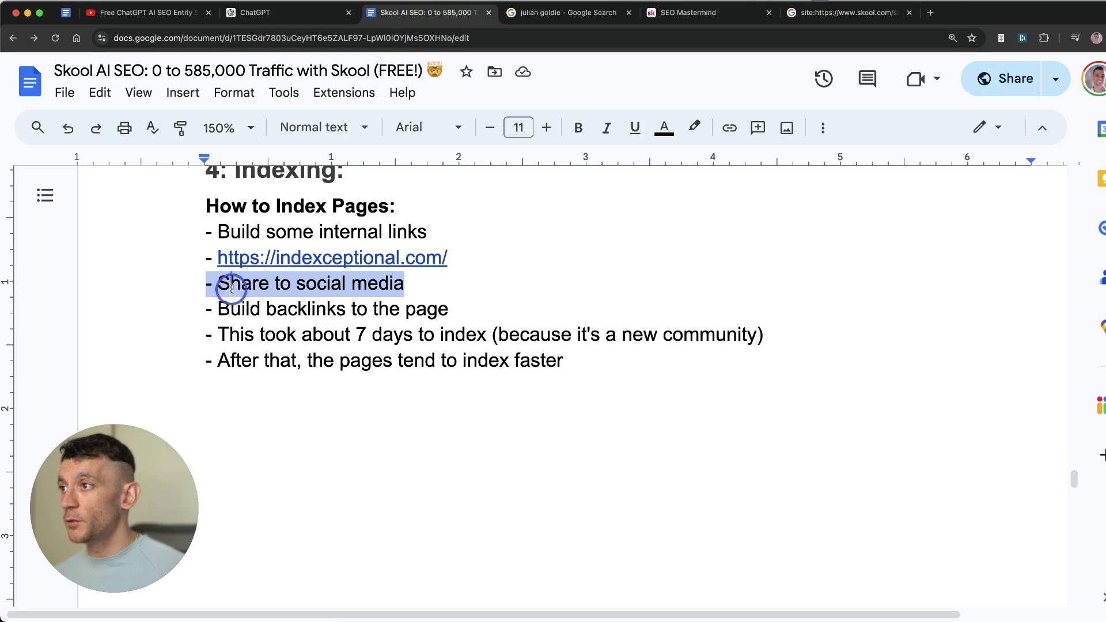
click(214, 282)
drag(207, 202, 592, 357)
triple_click(622, 334)
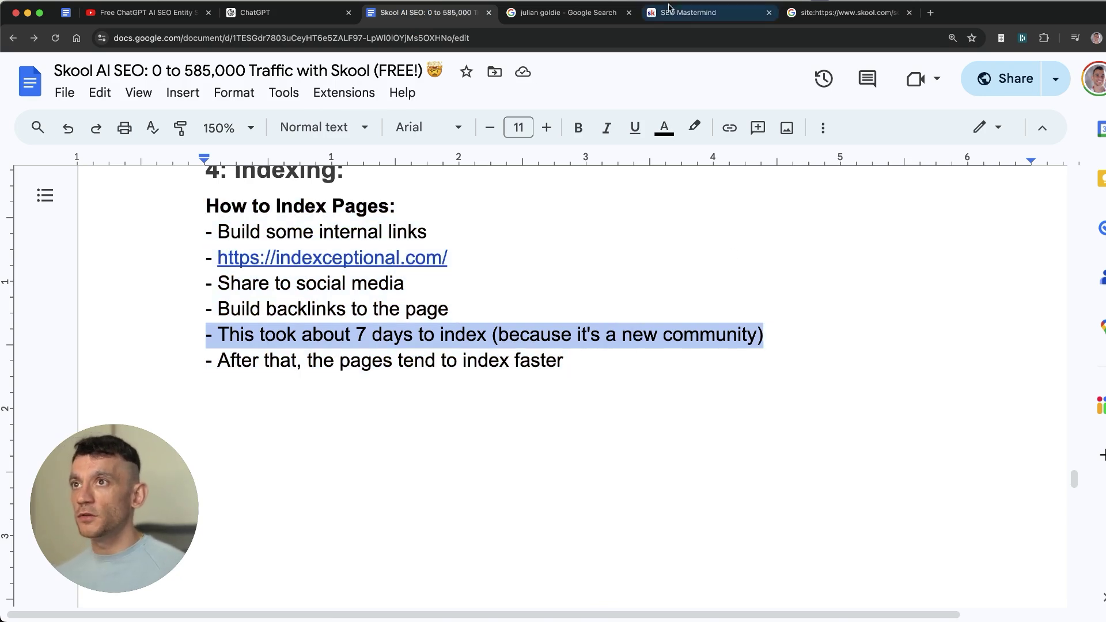
Close both search result pages and the leftover ChatGPT and Skool pages, returning to the outline top
click(629, 12)
click(769, 12)
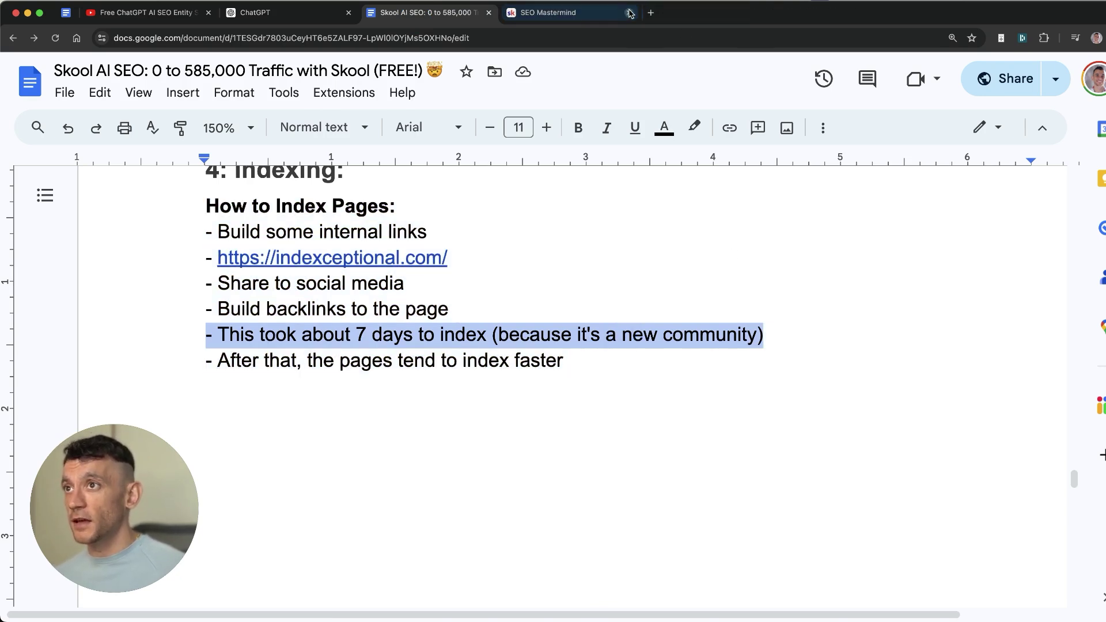
click(553, 12)
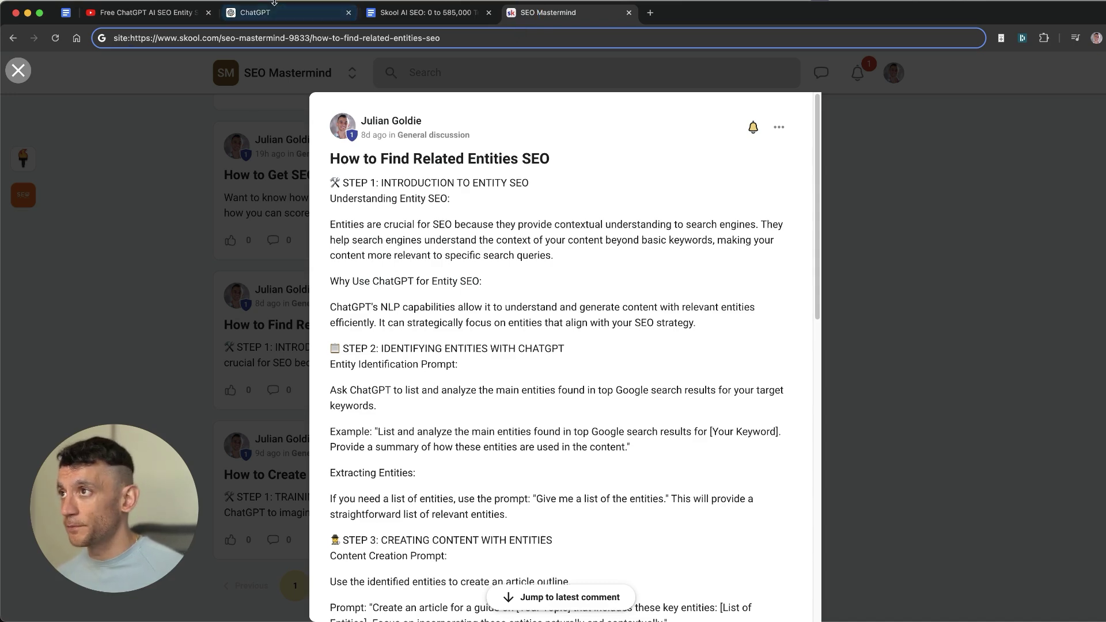
click(348, 12)
key(super+w)
scroll(304, 248, up, 10)
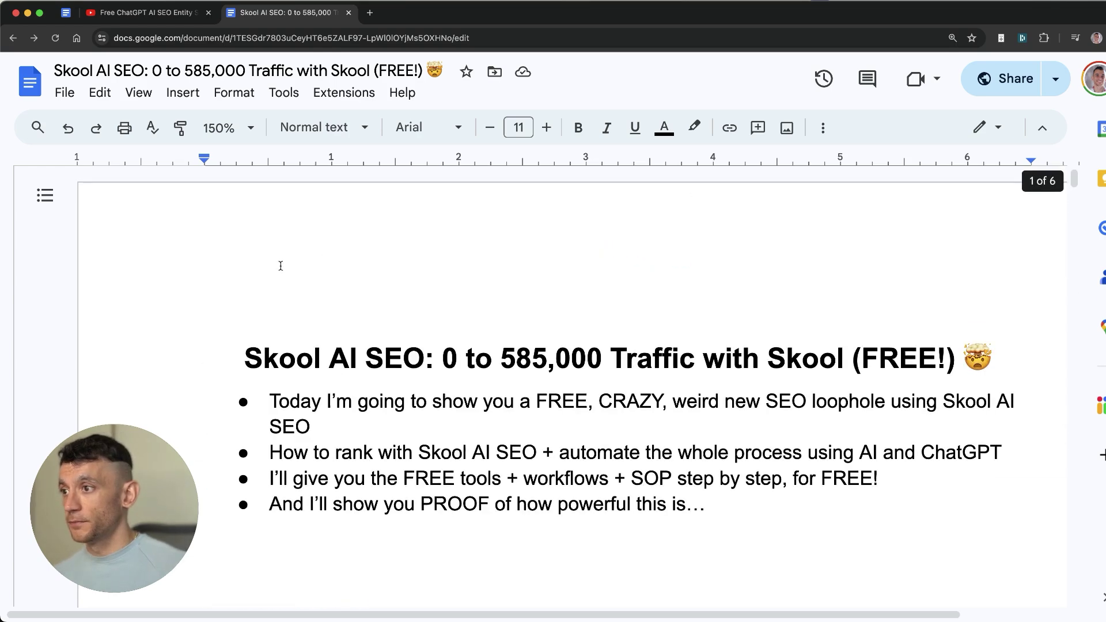
Review the three intro bullets and select the title with all intro bullets
drag(269, 358, 760, 374)
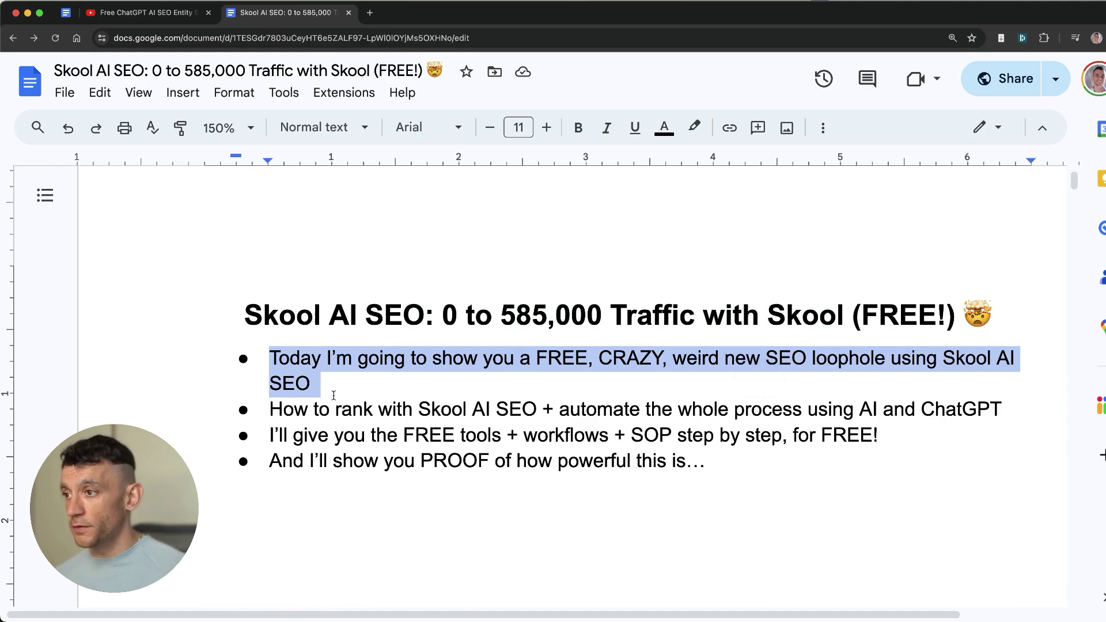
drag(263, 410, 1020, 409)
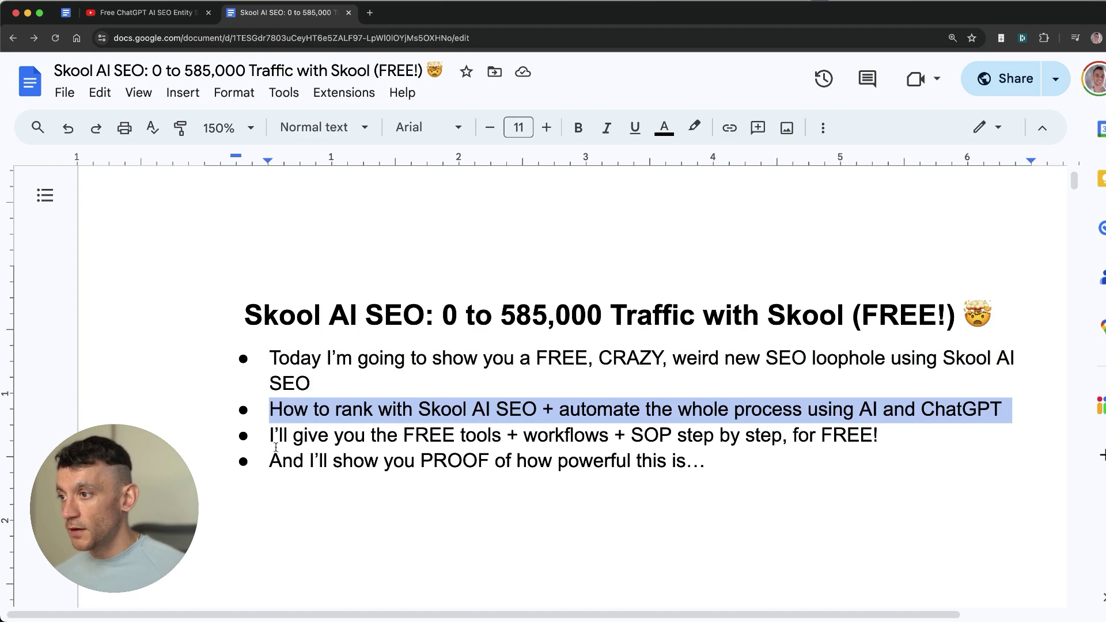
drag(270, 437, 946, 444)
click(672, 436)
drag(712, 461, 230, 309)
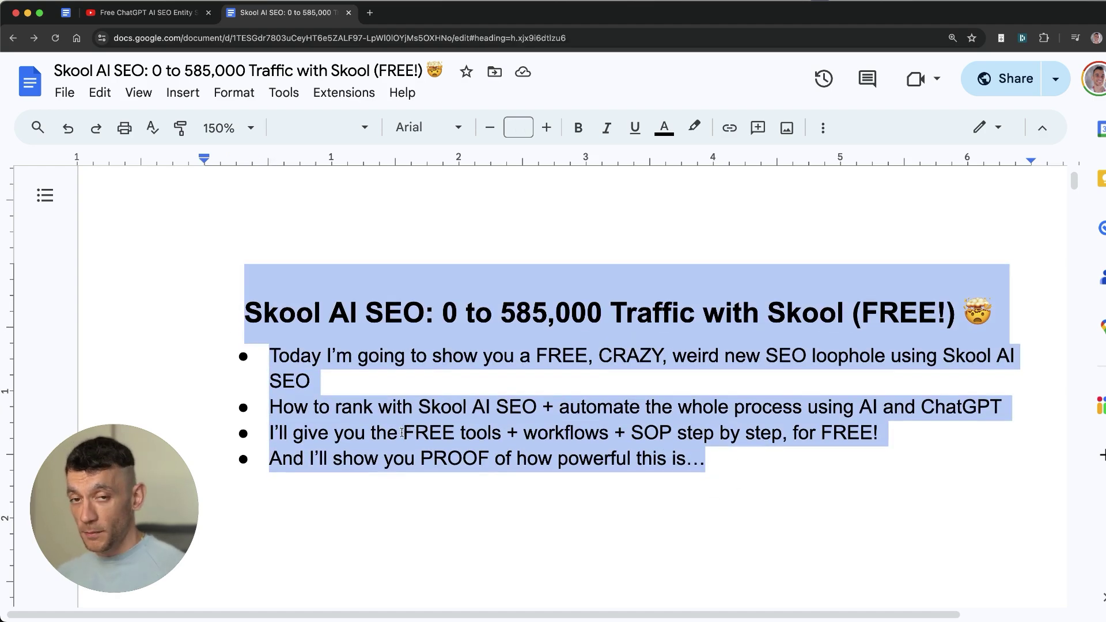
scroll(280, 404, down, 5)
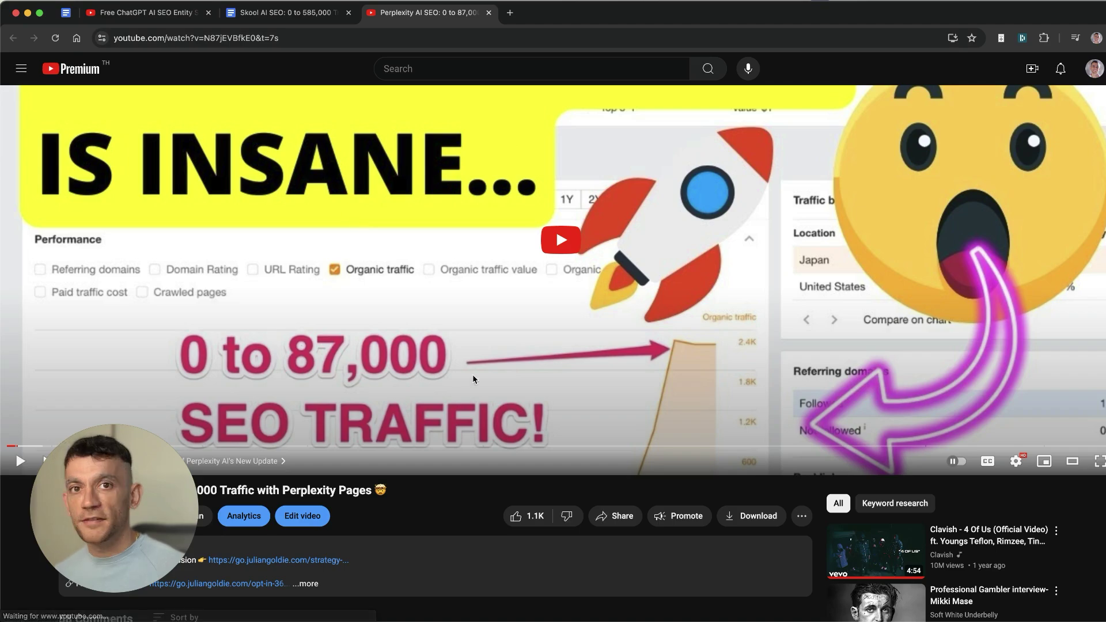
scroll(472, 376, down, 20)
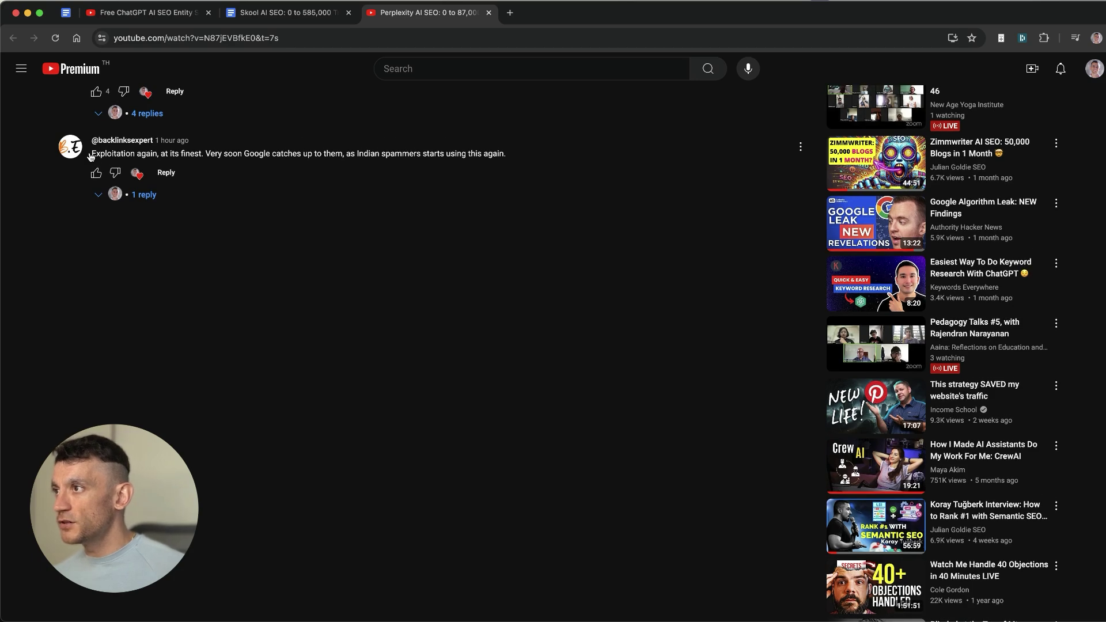
Read the Perplexity video comment about exploitation and spammers and expand its reply
drag(90, 157, 241, 154)
double_click(278, 190)
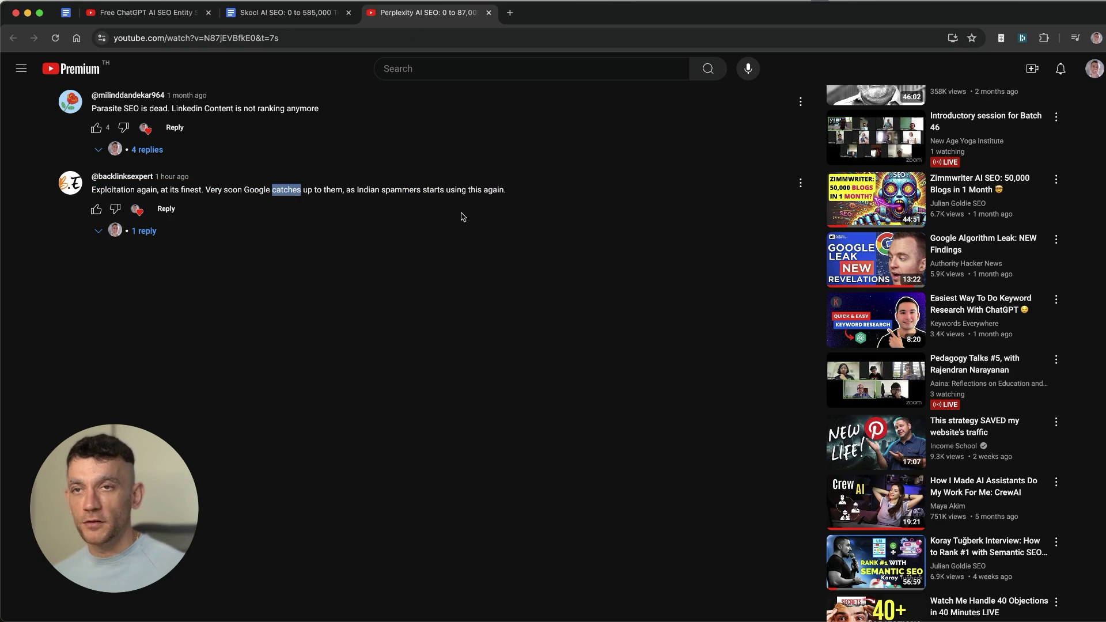
click(144, 231)
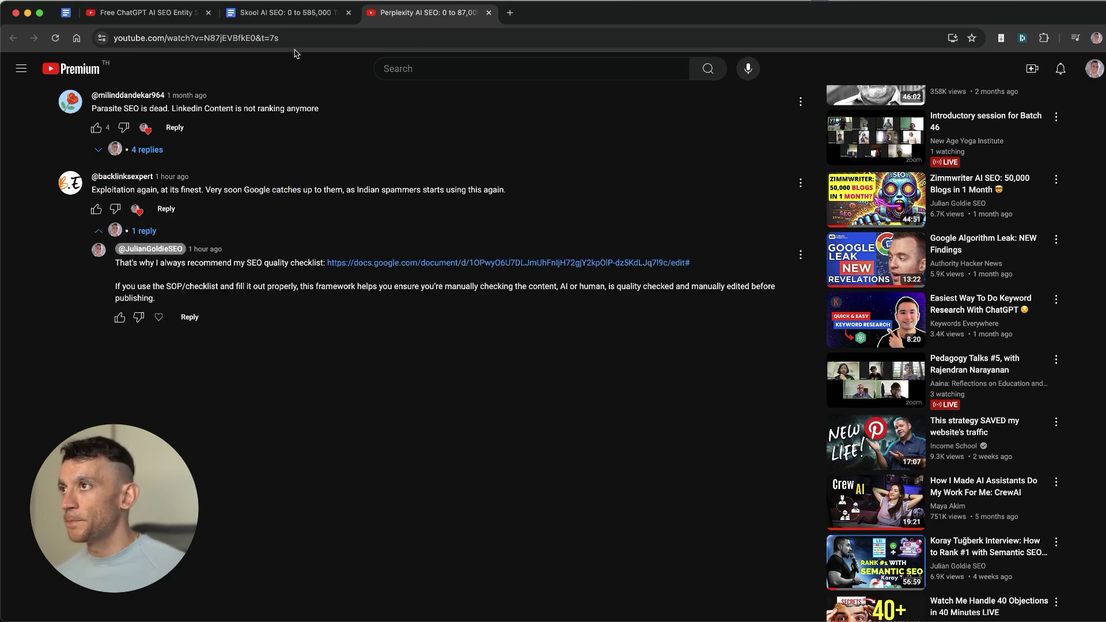
Review section 3's heading and bullet list in the outline
click(294, 13)
scroll(435, 321, up, 15)
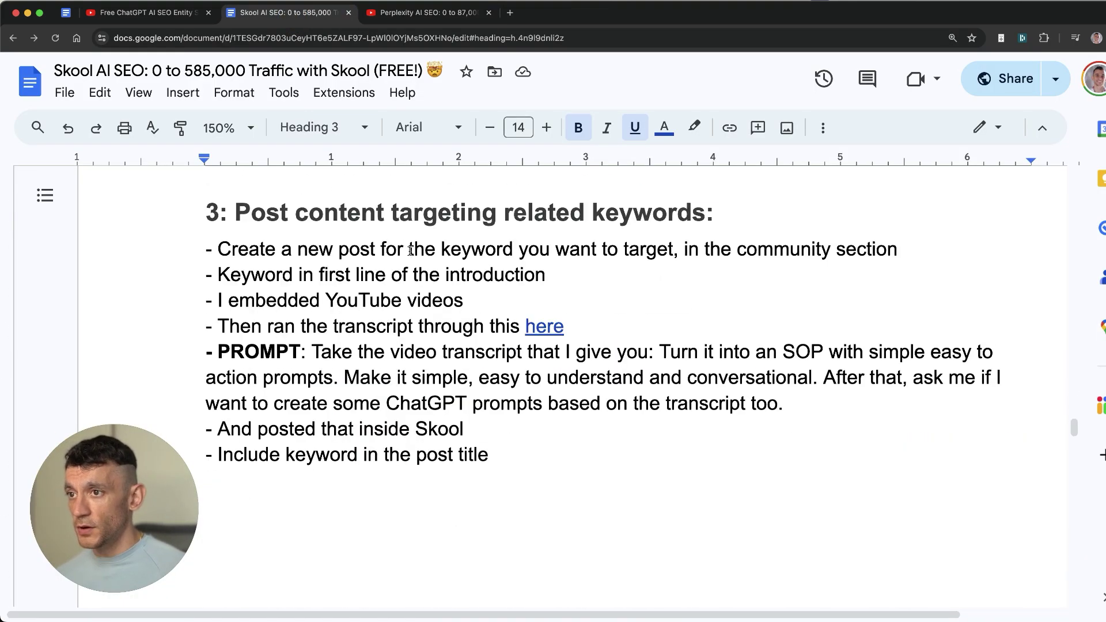
drag(185, 199, 500, 435)
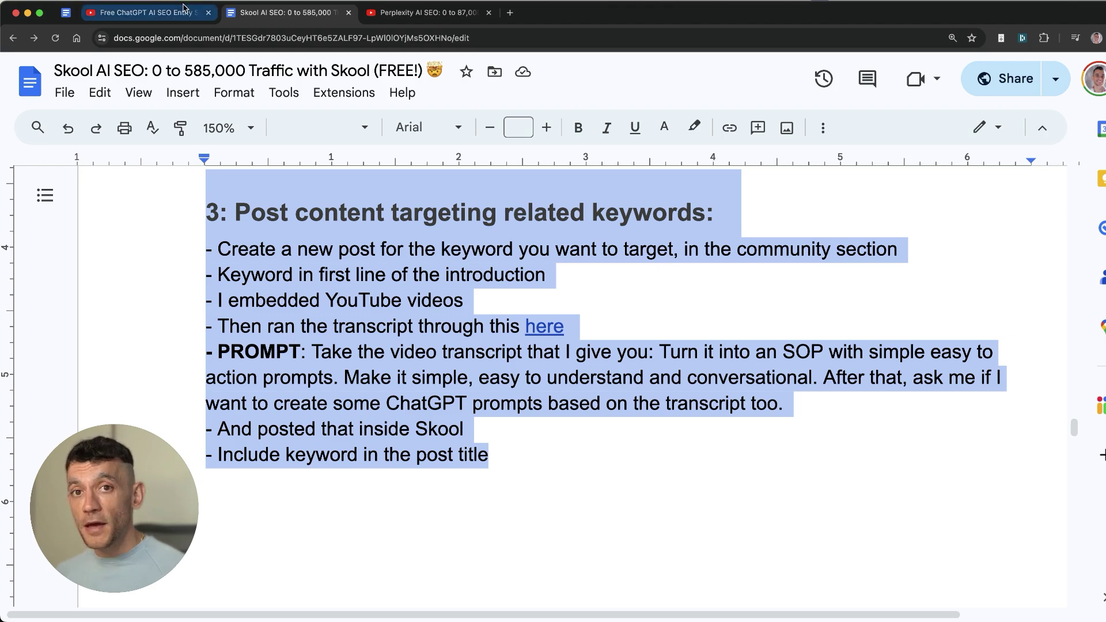
click(207, 294)
drag(180, 199, 503, 444)
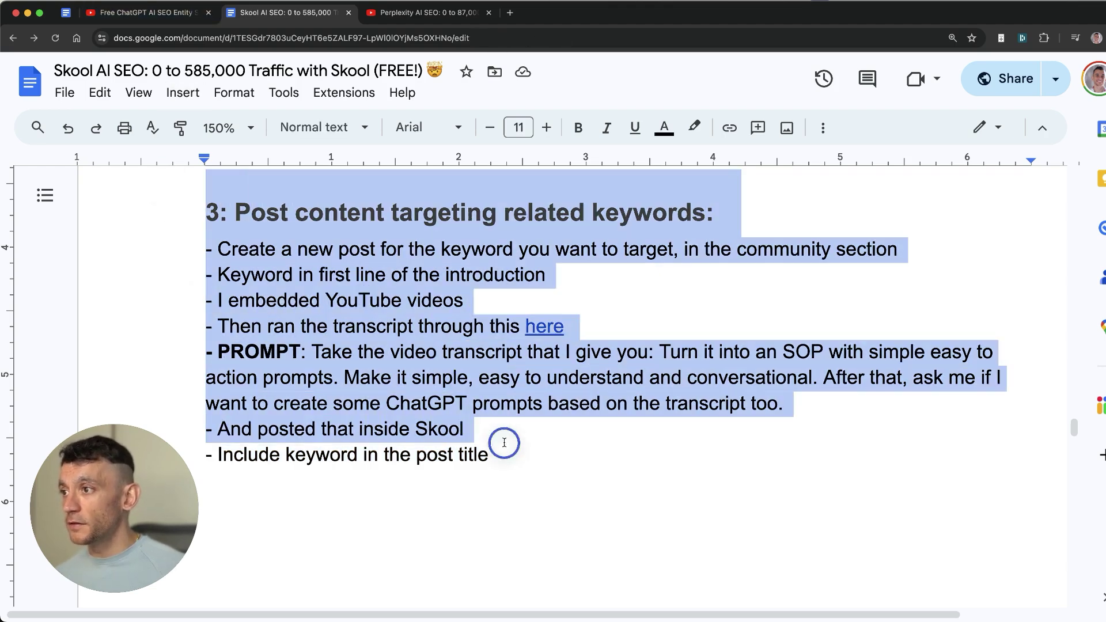
click(508, 442)
Open the SEO quality checklist doc linked in the reply and close the video
key(ctrl+Tab)
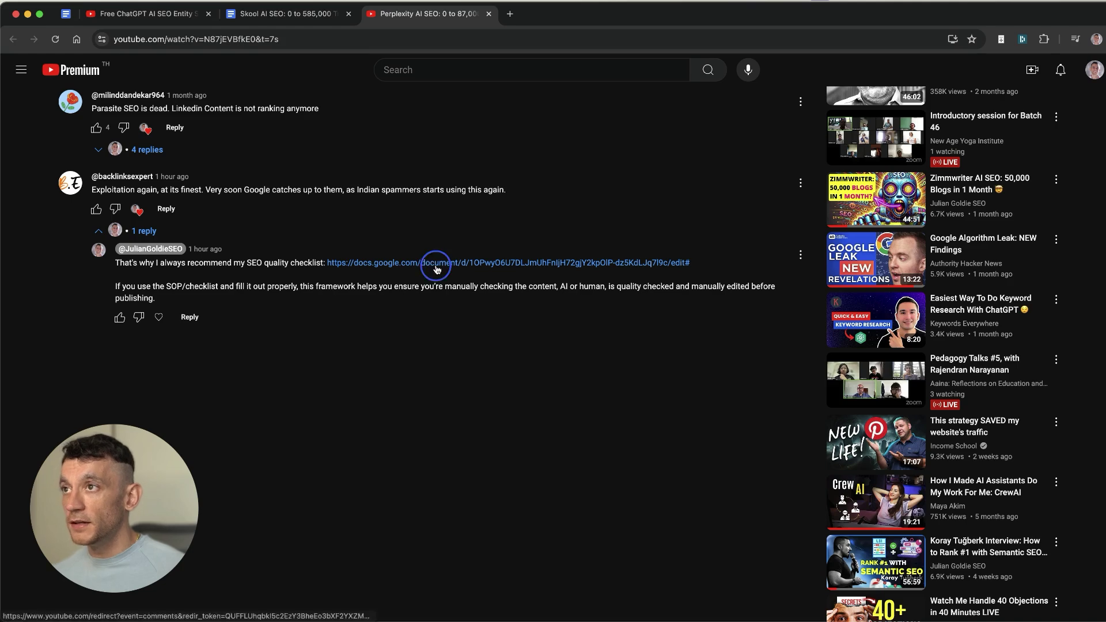
click(432, 262)
middle_click(420, 8)
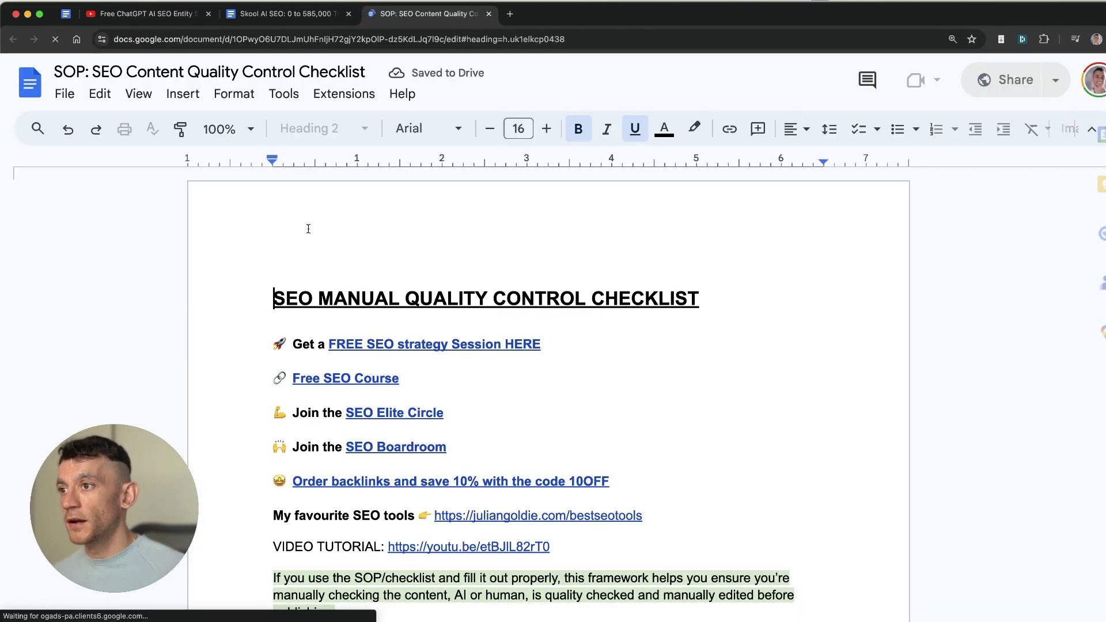
Close the checklist doc and review the Is it FREE? heading and its bullets
scroll(283, 255, down, 5)
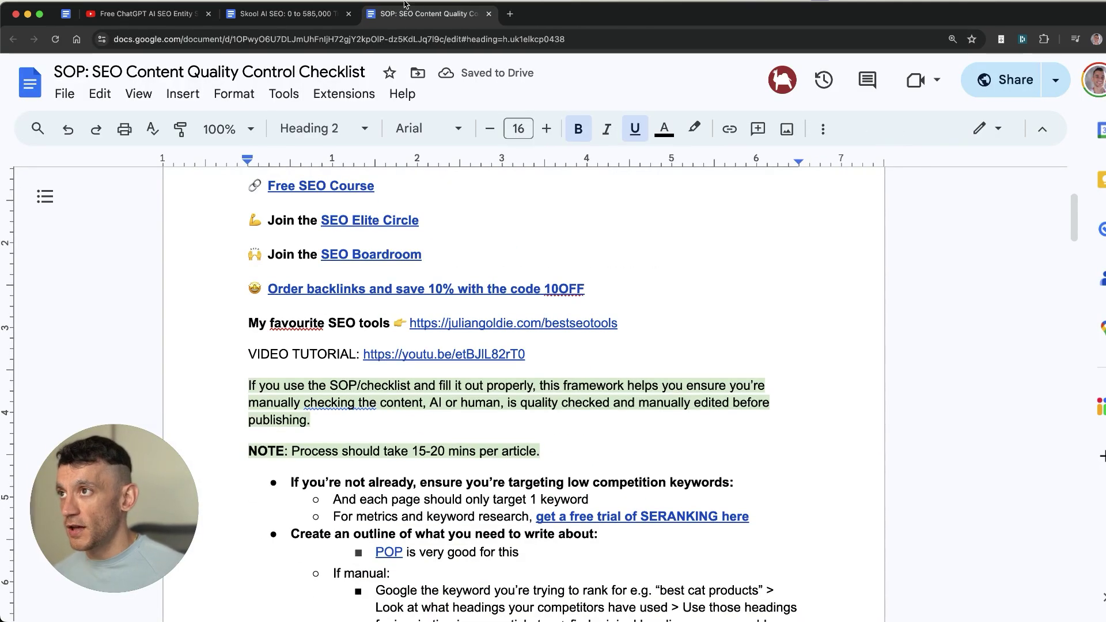
middle_click(450, 26)
scroll(190, 202, down, 10)
drag(193, 198, 546, 257)
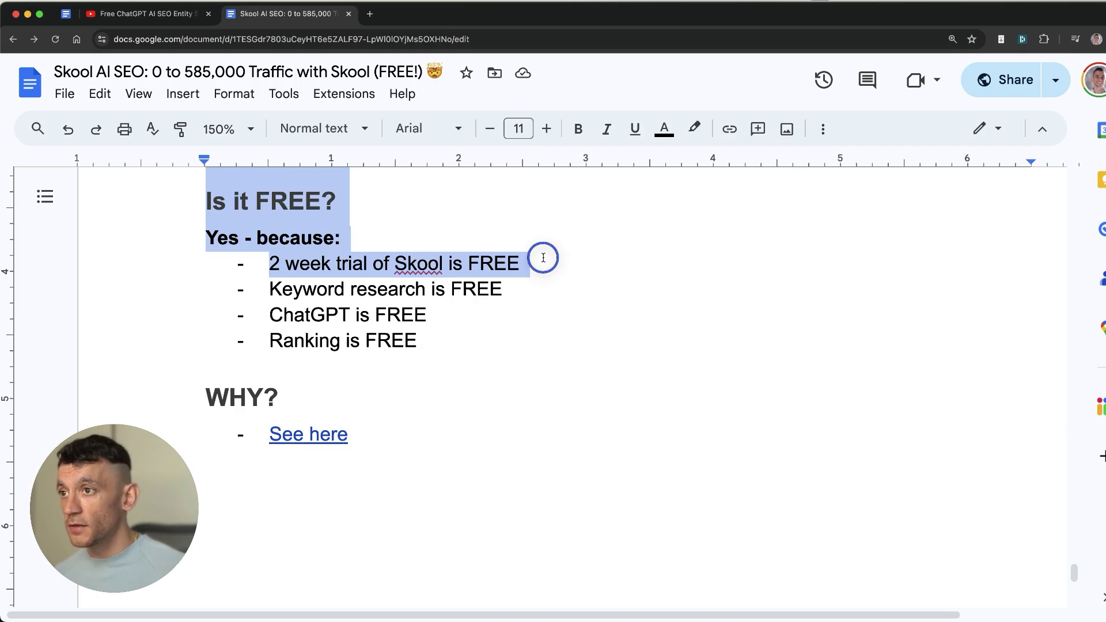
drag(543, 258, 536, 289)
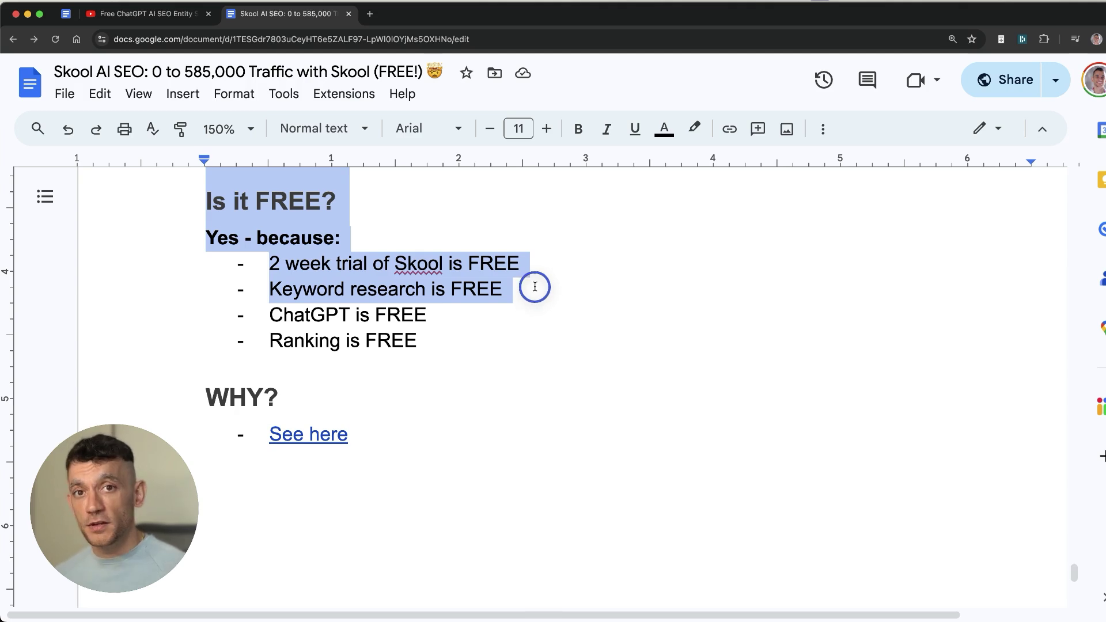
drag(535, 287, 525, 319)
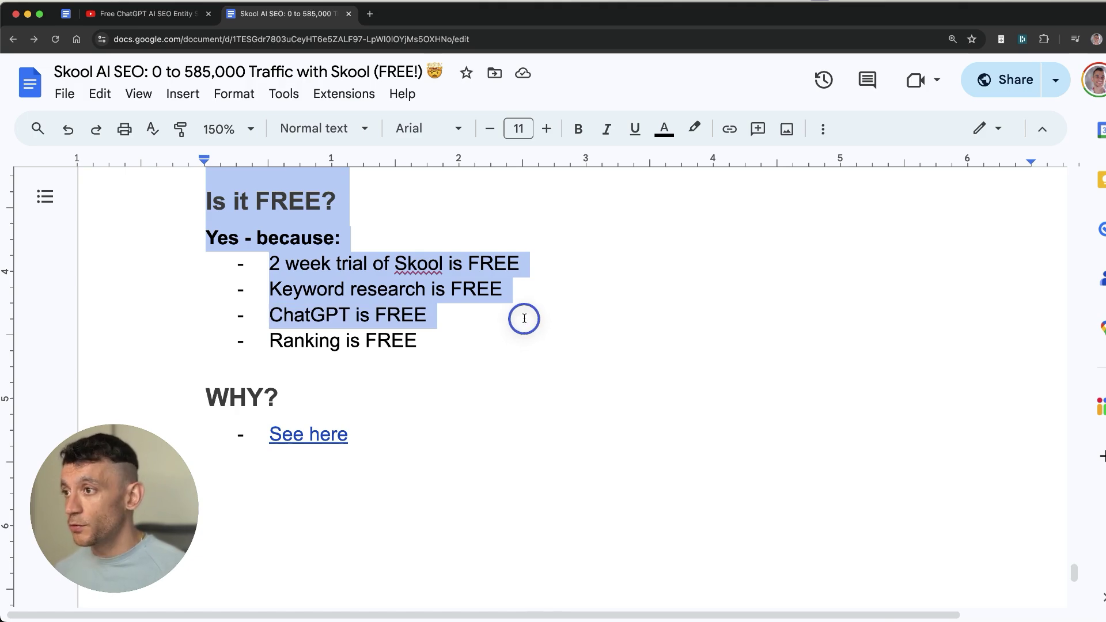
drag(524, 318, 524, 329)
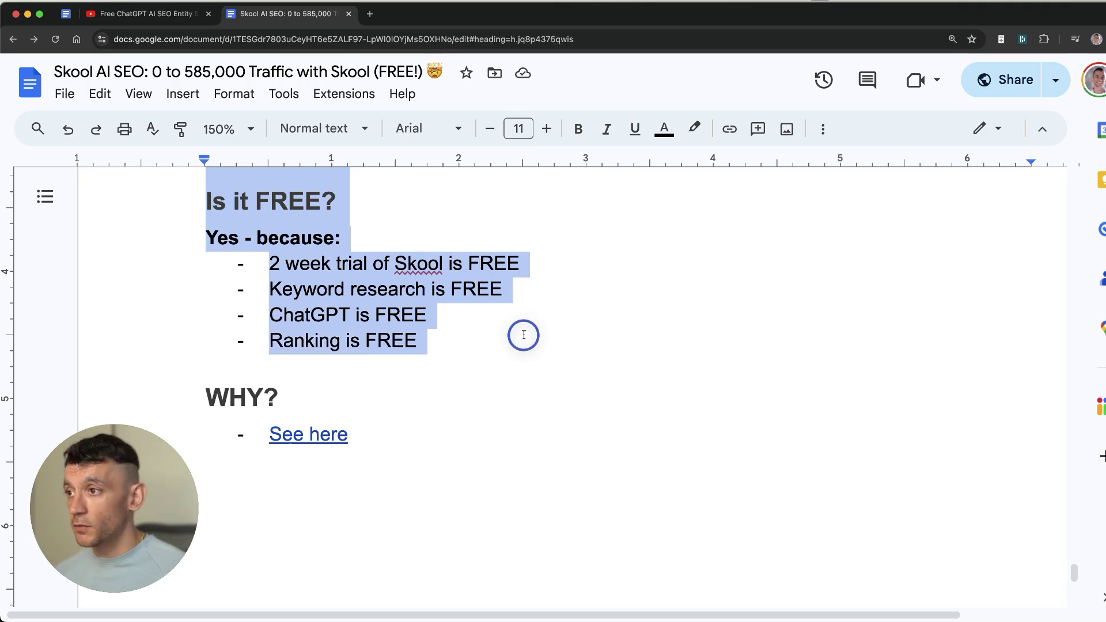
click(525, 330)
drag(184, 206, 496, 363)
Follow the See here link under WHY? to the WHY RANK WITH IT? section
click(278, 396)
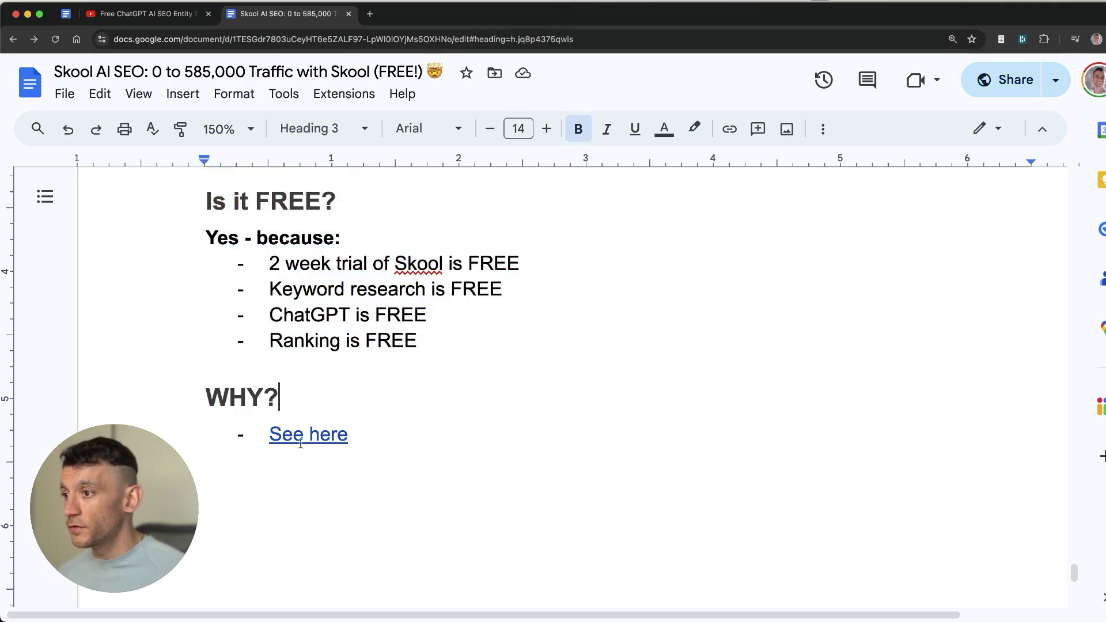
click(271, 437)
click(321, 463)
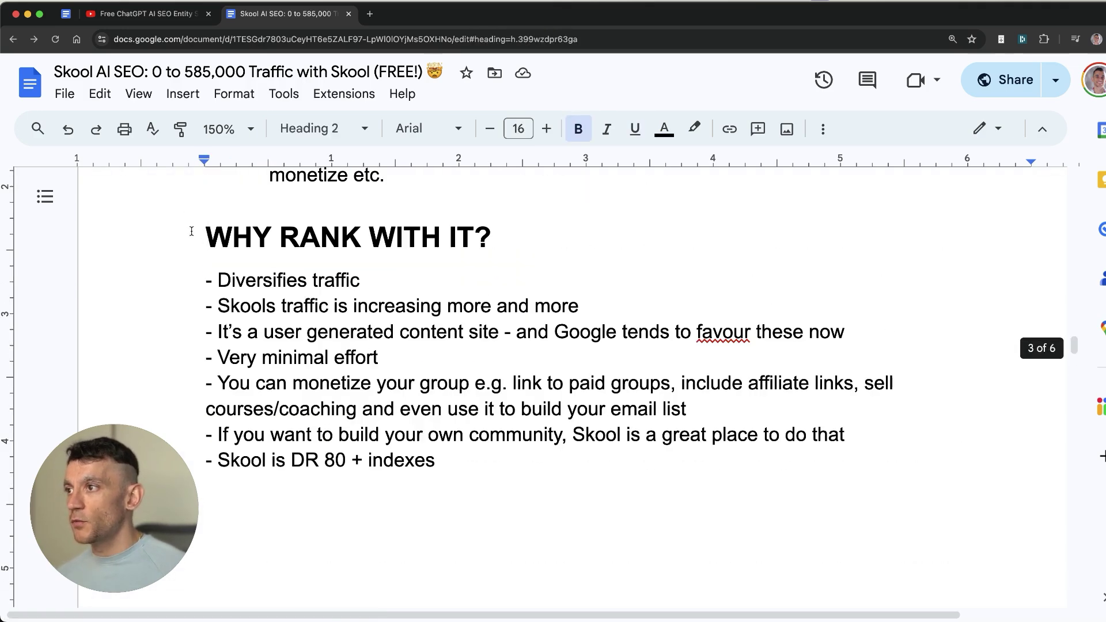
drag(191, 231, 555, 452)
scroll(513, 397, up, 15)
Copy the outline's view-only share link from the sharing settings
click(1003, 79)
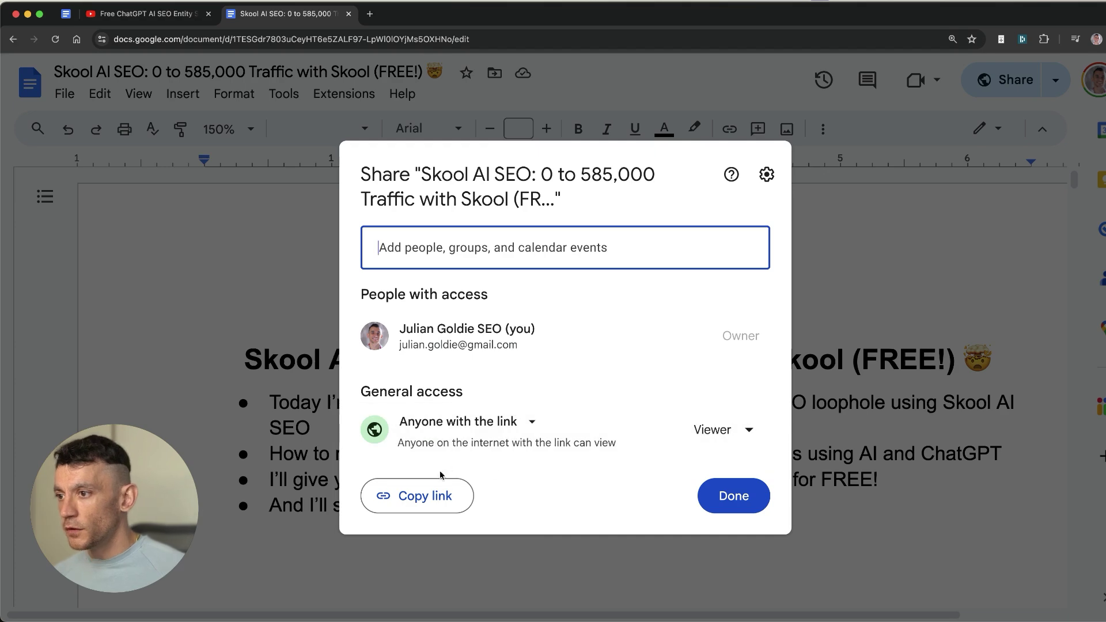
click(439, 494)
click(732, 496)
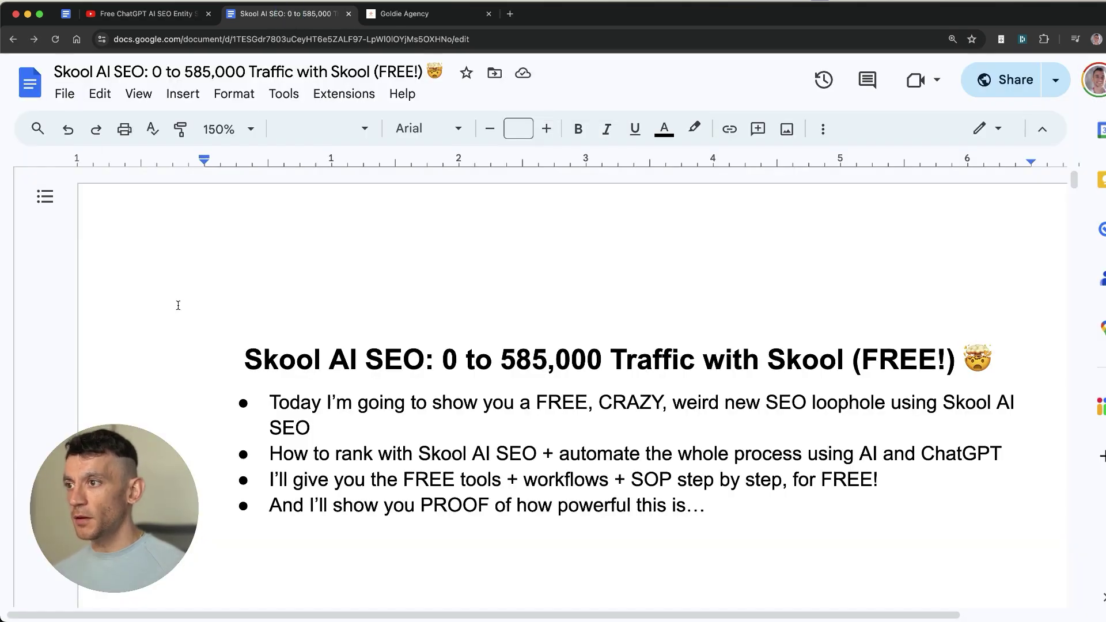
In the GoHighLevel course, add a lesson titled Skool AI SEO under SEO Systems
click(432, 14)
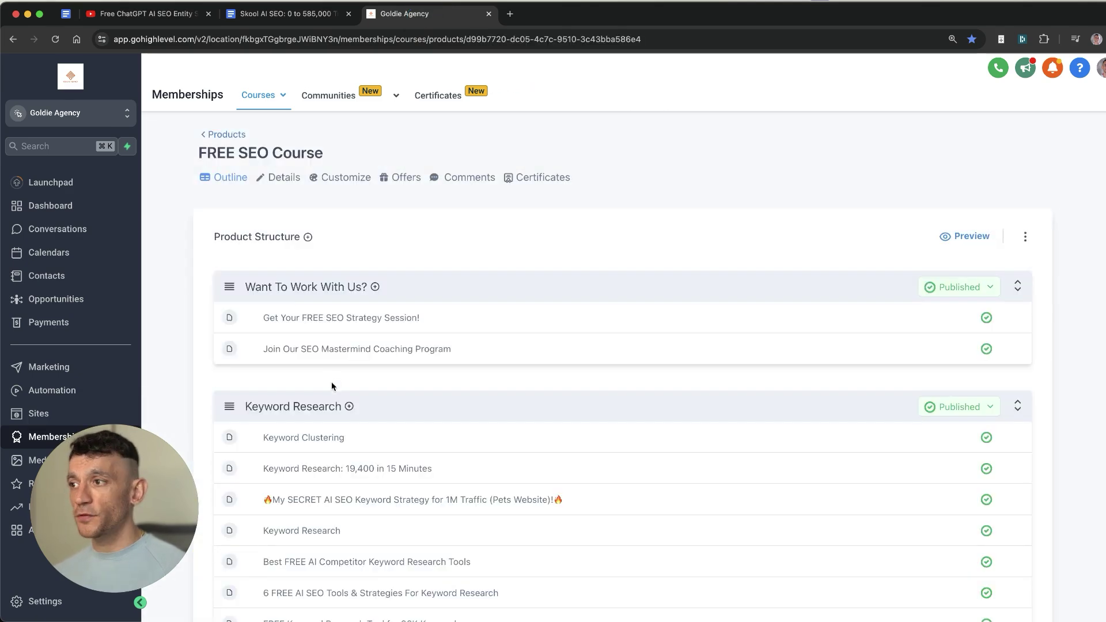
scroll(339, 355, down, 8)
scroll(435, 462, up, 8)
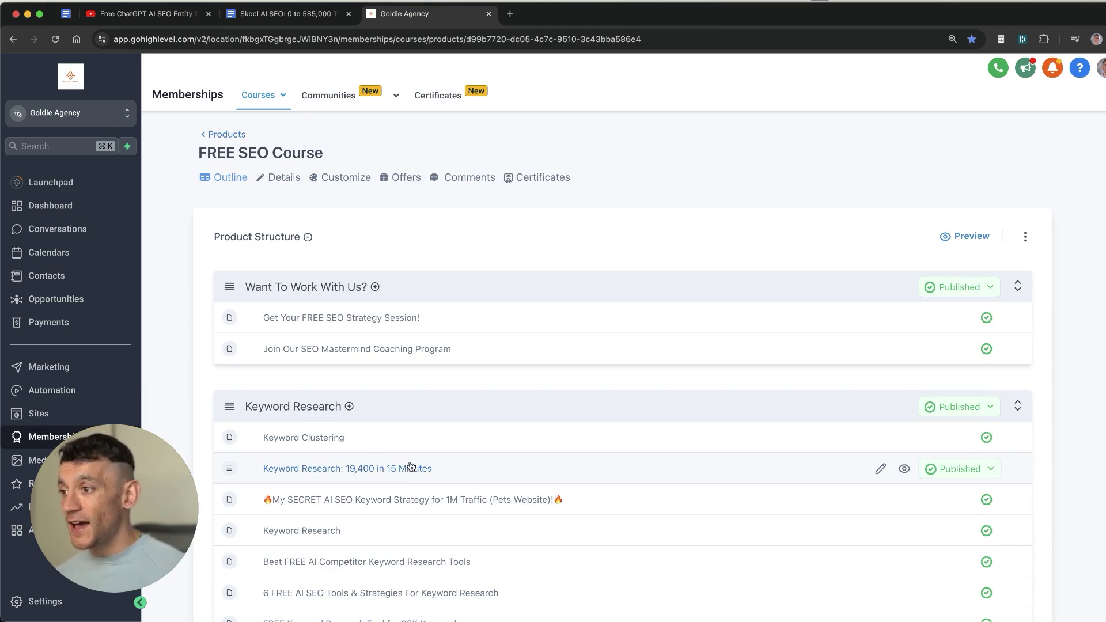
scroll(410, 466, down, 15)
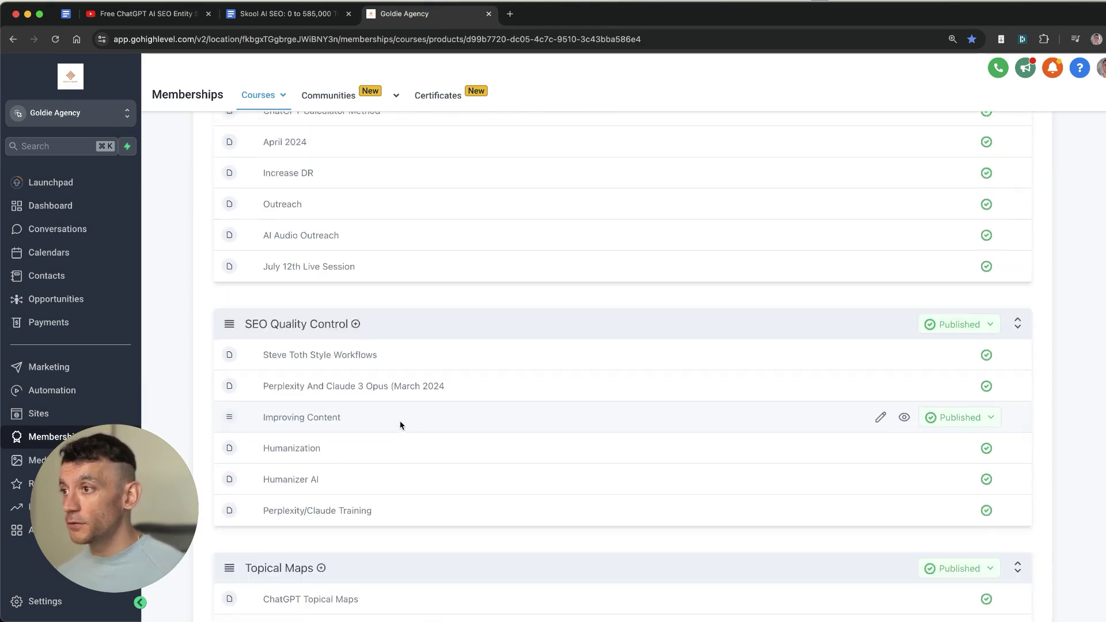
scroll(400, 425, down, 5)
scroll(351, 210, up, 1)
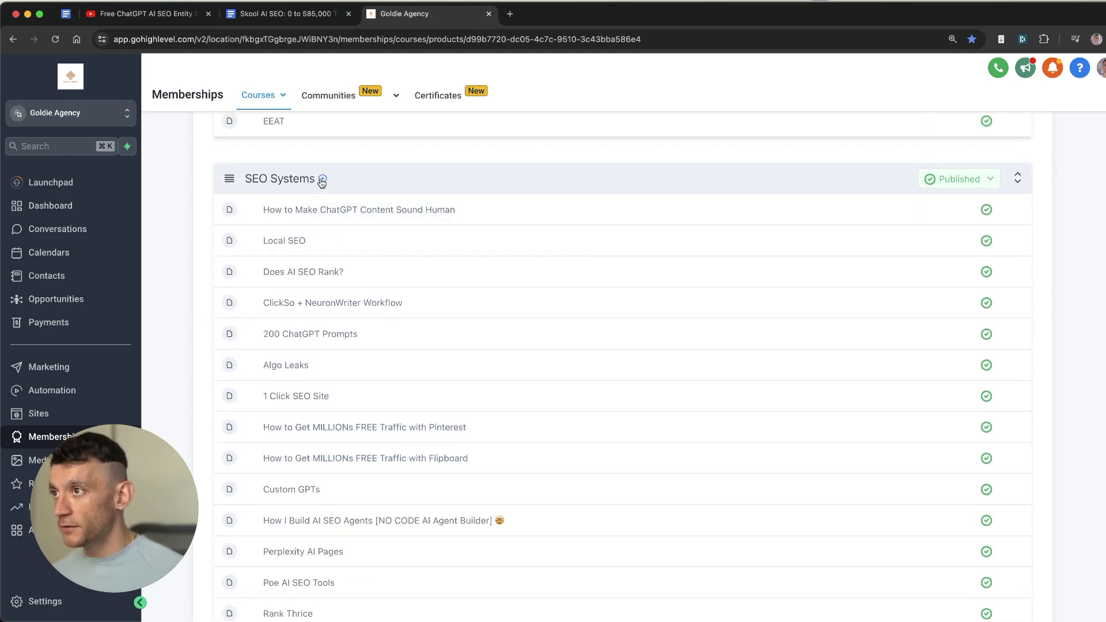
click(323, 178)
click(331, 203)
click(561, 253)
text(Skool AI SEO)
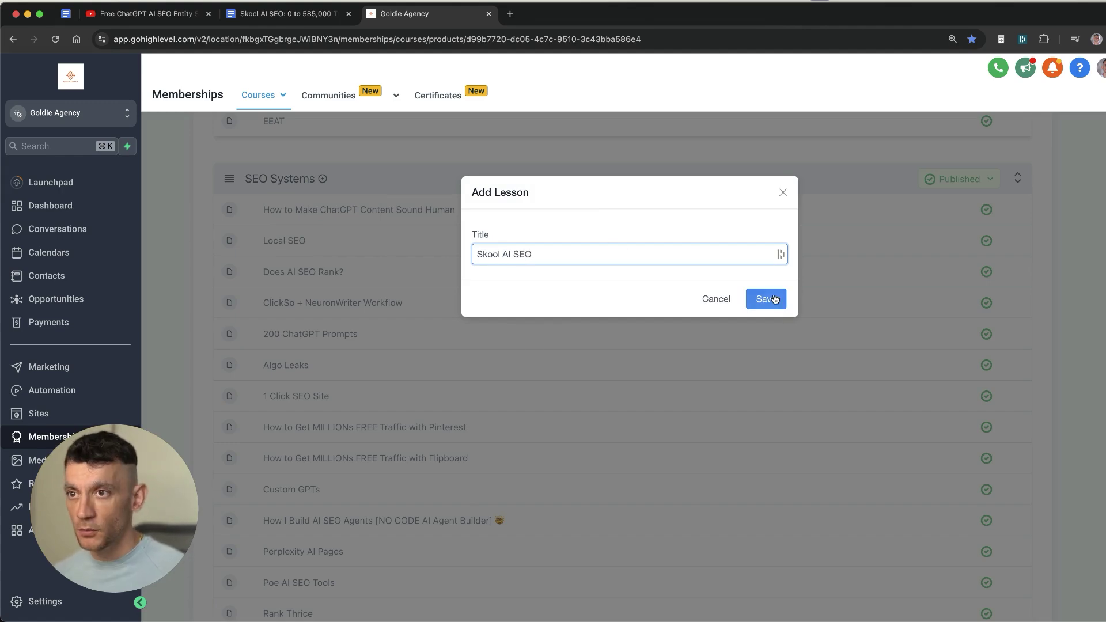
click(769, 298)
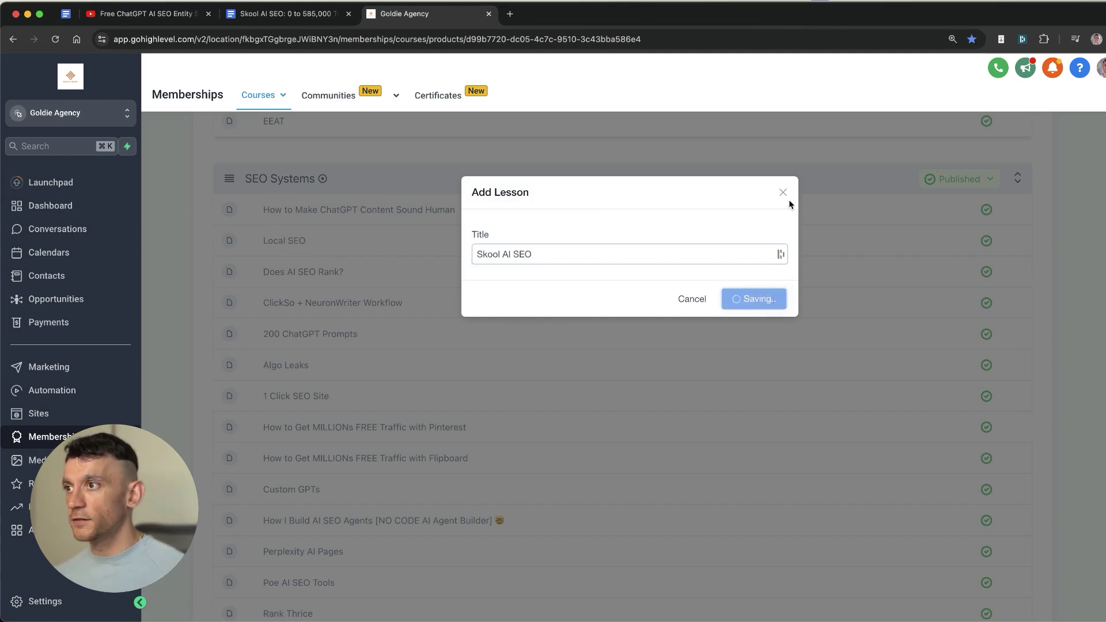
Check the Skool AI SEO outline in the lesson description and save the lesson
scroll(413, 321, down, 3)
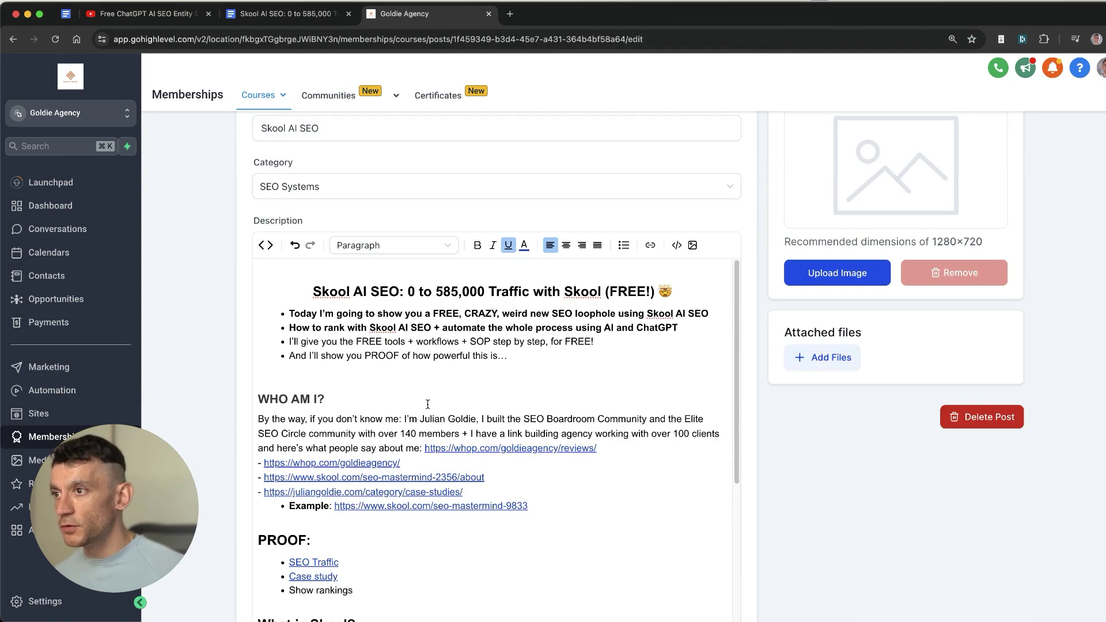
click(321, 291)
scroll(866, 299, up, 5)
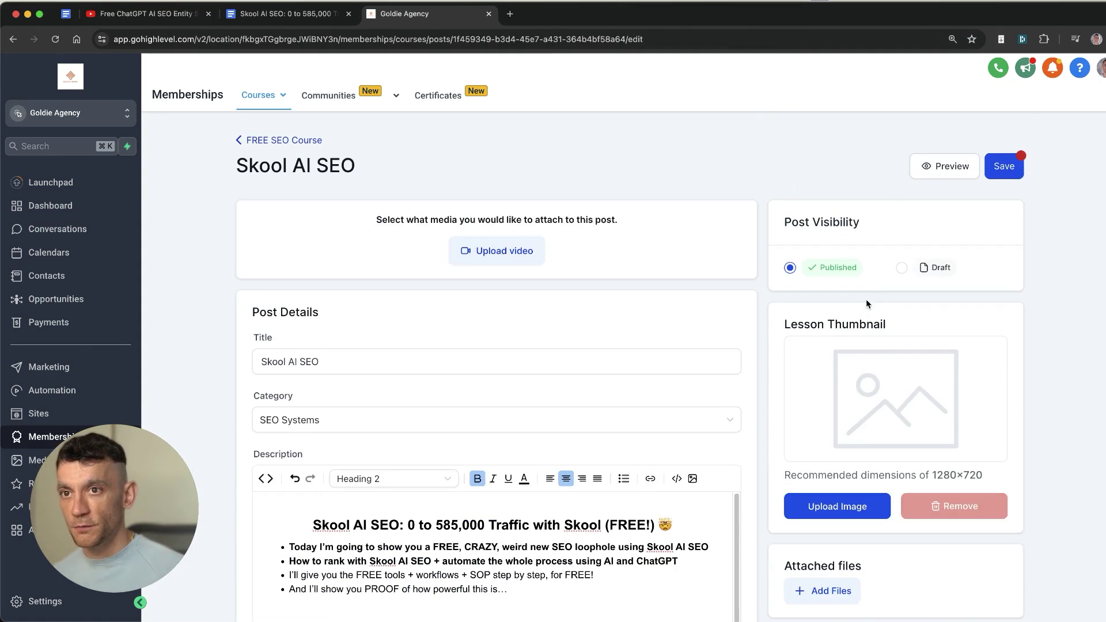
click(1002, 167)
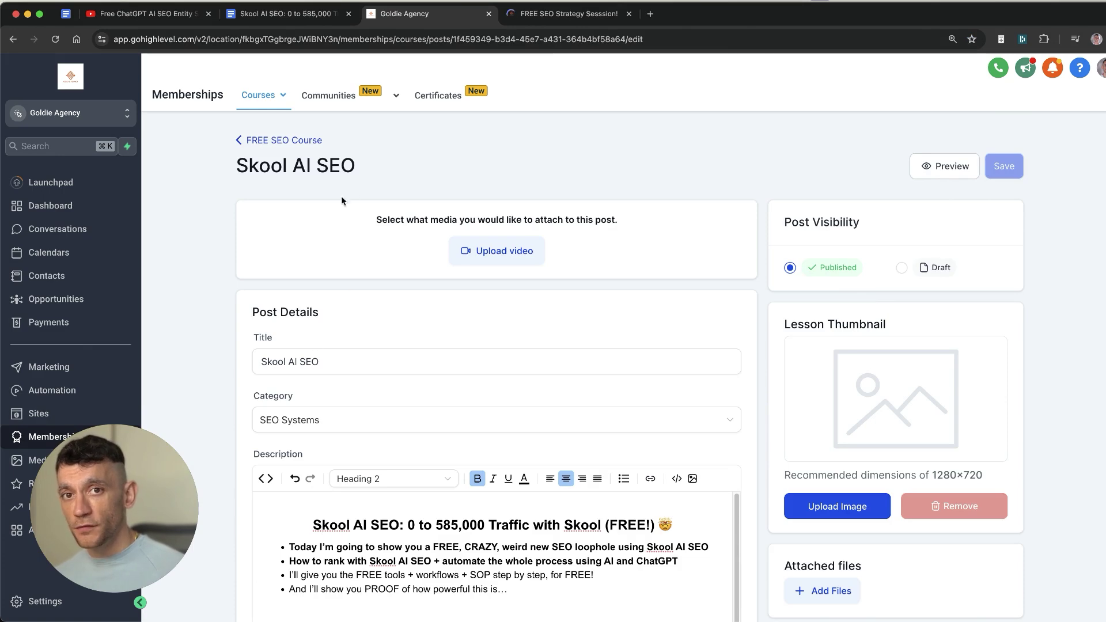
Skim the FREE SEO Strategy Session page's benefit card headings, including Get Your Questions Answered
click(567, 13)
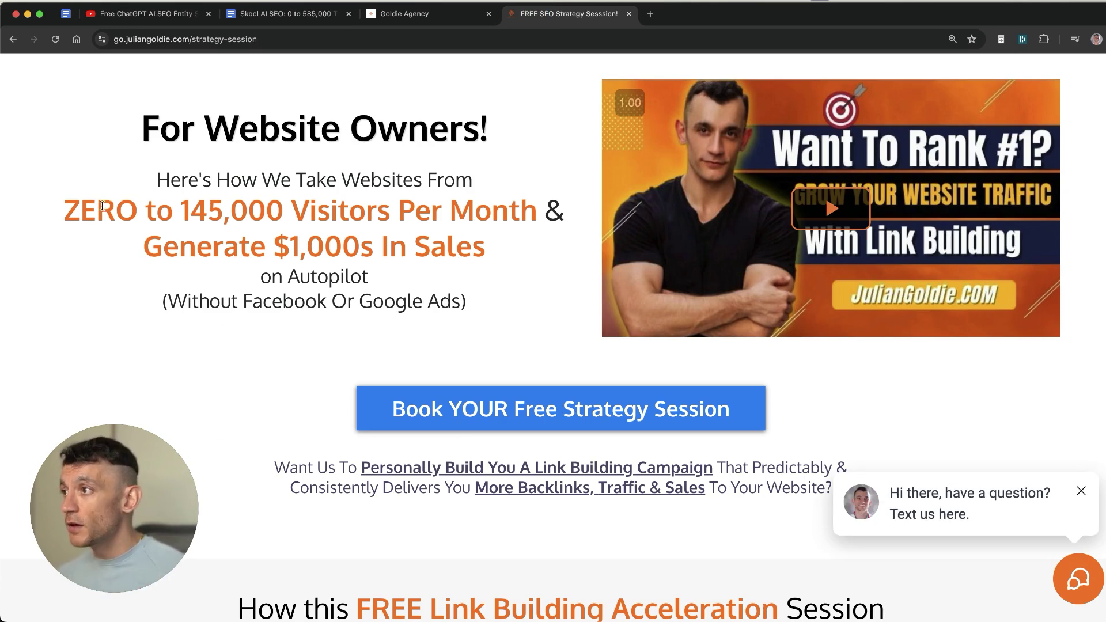
drag(142, 109, 323, 253)
scroll(322, 254, down, 10)
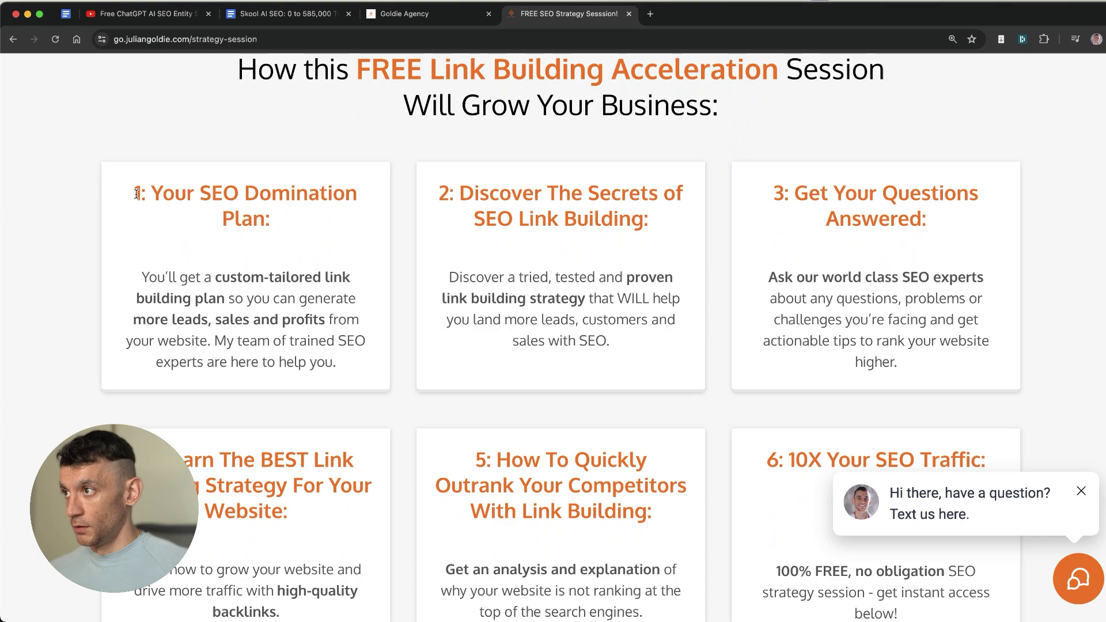
drag(135, 192, 303, 233)
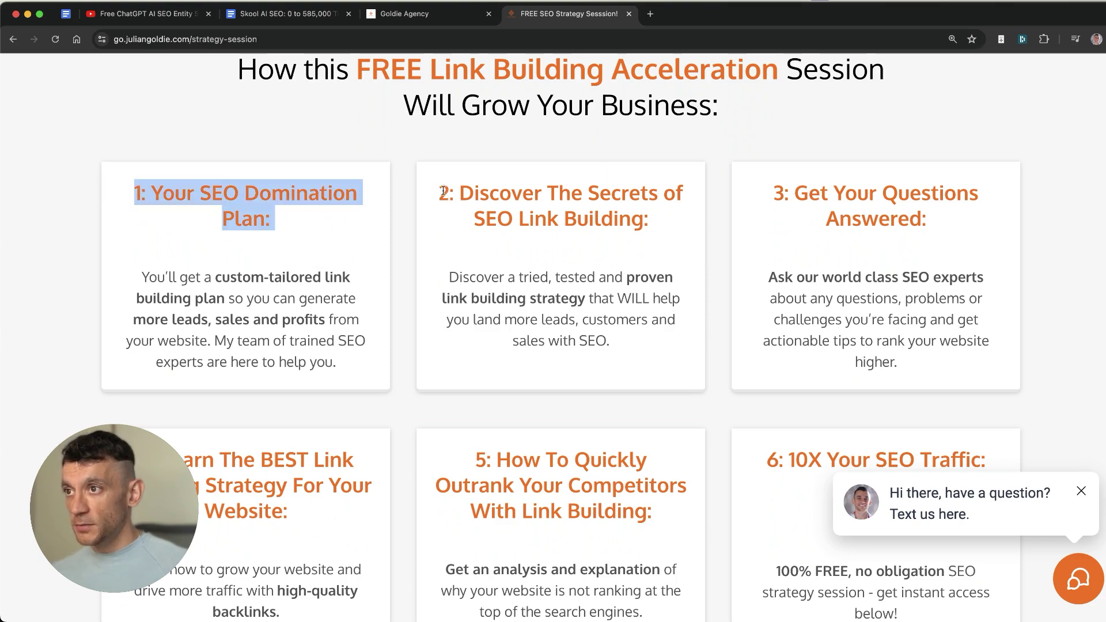
drag(443, 192, 716, 240)
click(769, 230)
drag(771, 194, 1007, 230)
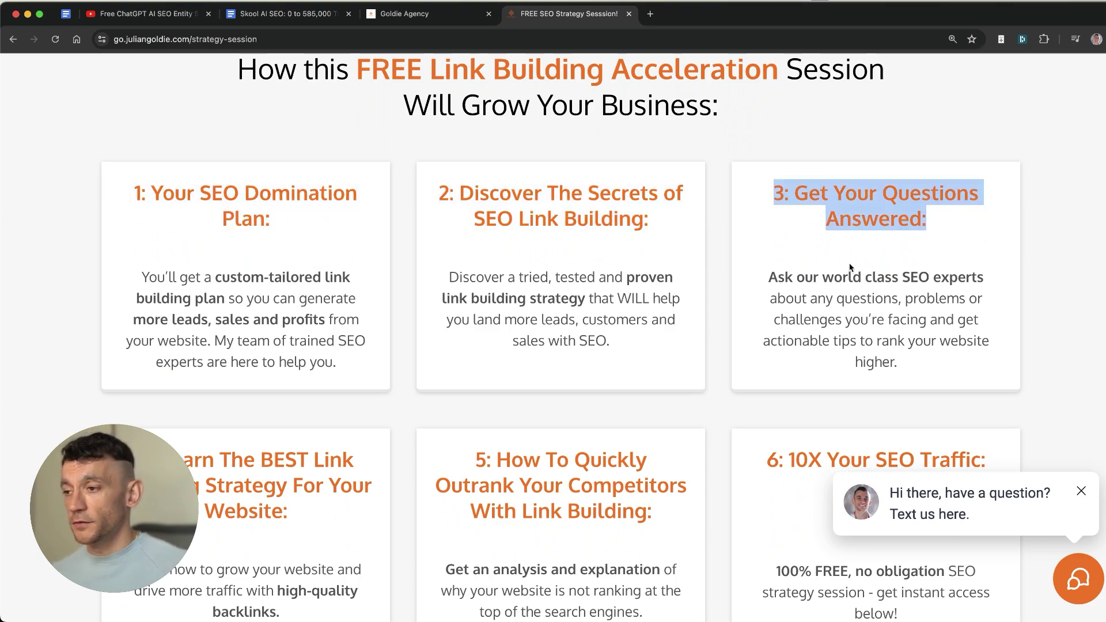
scroll(23, 182, down, 5)
drag(105, 168, 361, 262)
click(365, 265)
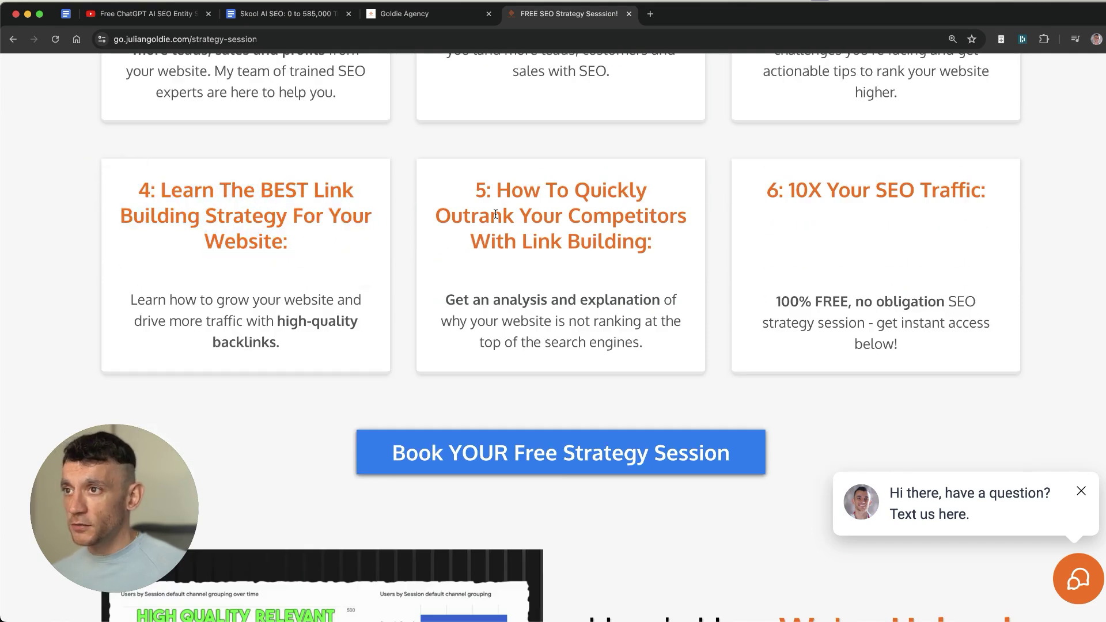
drag(472, 193, 682, 281)
scroll(401, 286, up, 15)
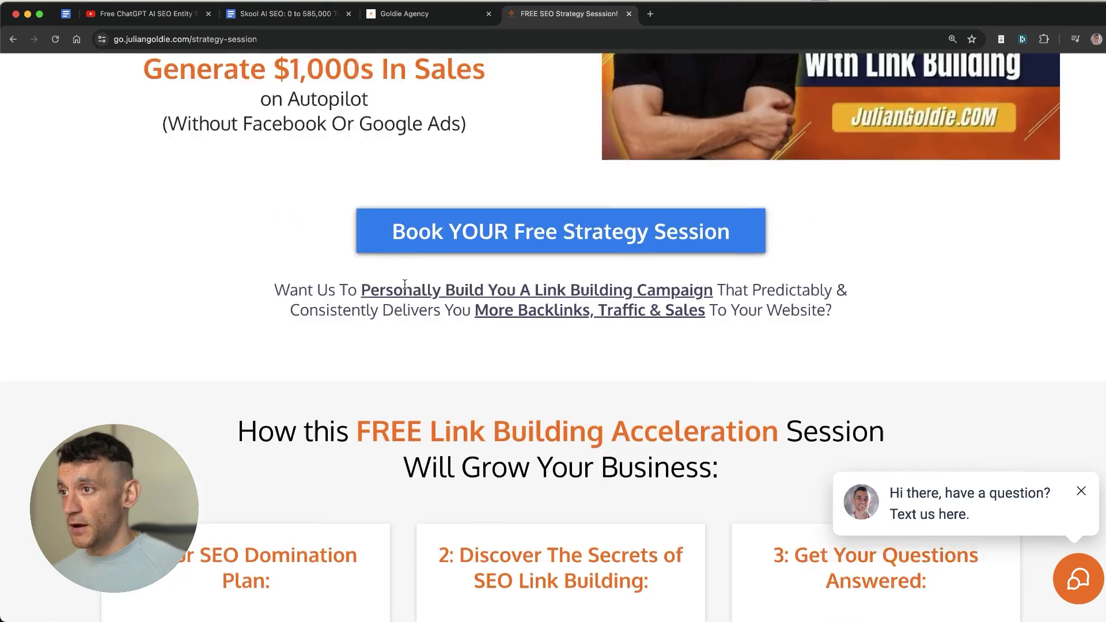